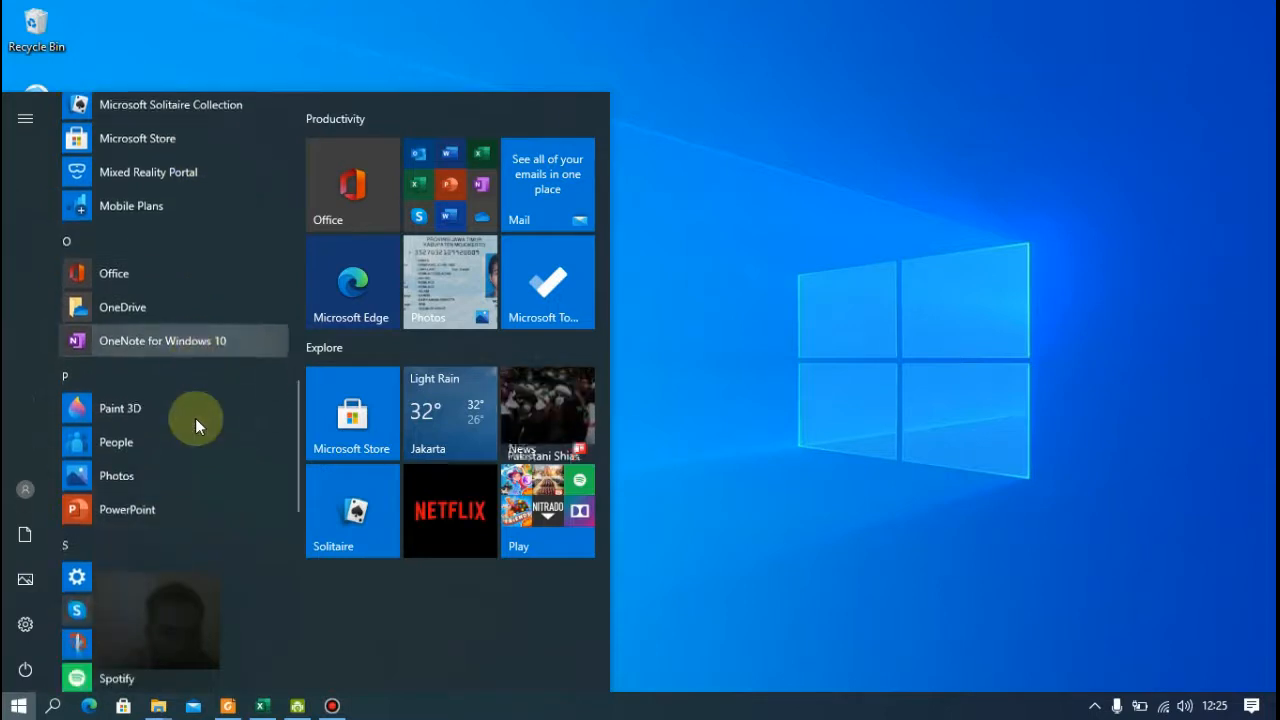
Open PowerPoint, create a presentation from the Geometric color block template and select its first slide
click(127, 420)
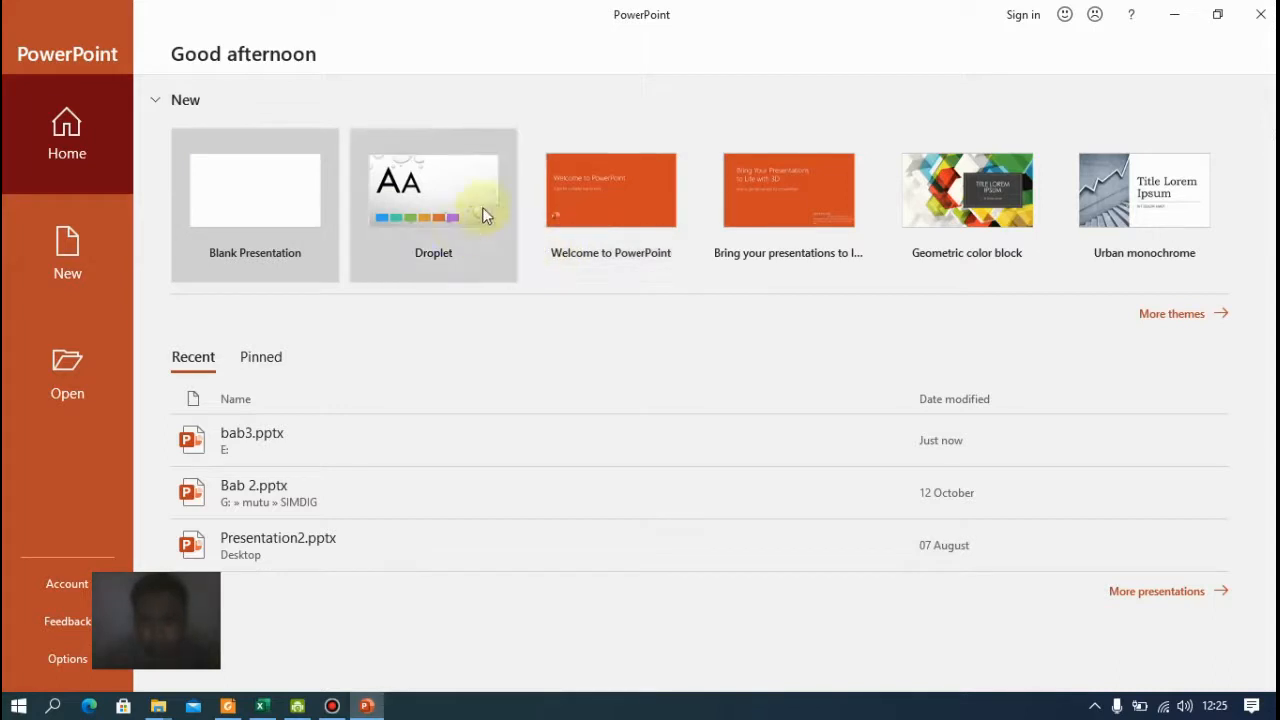
click(917, 268)
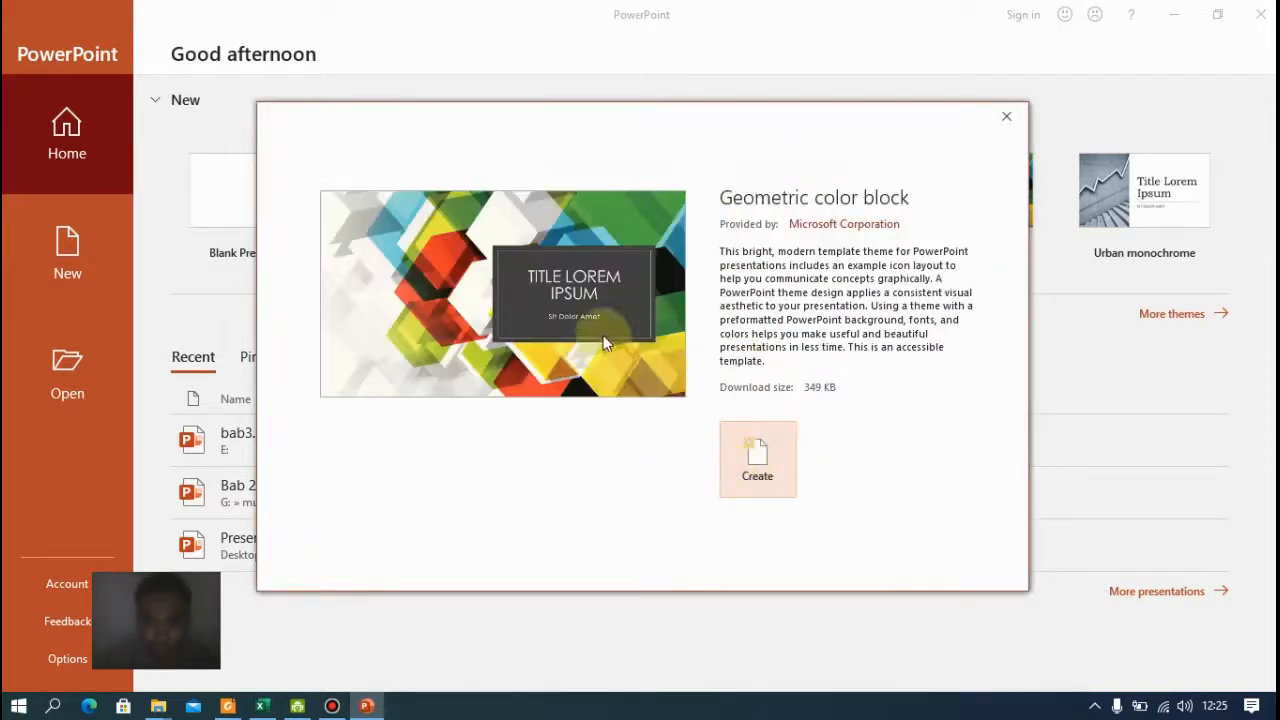
click(745, 457)
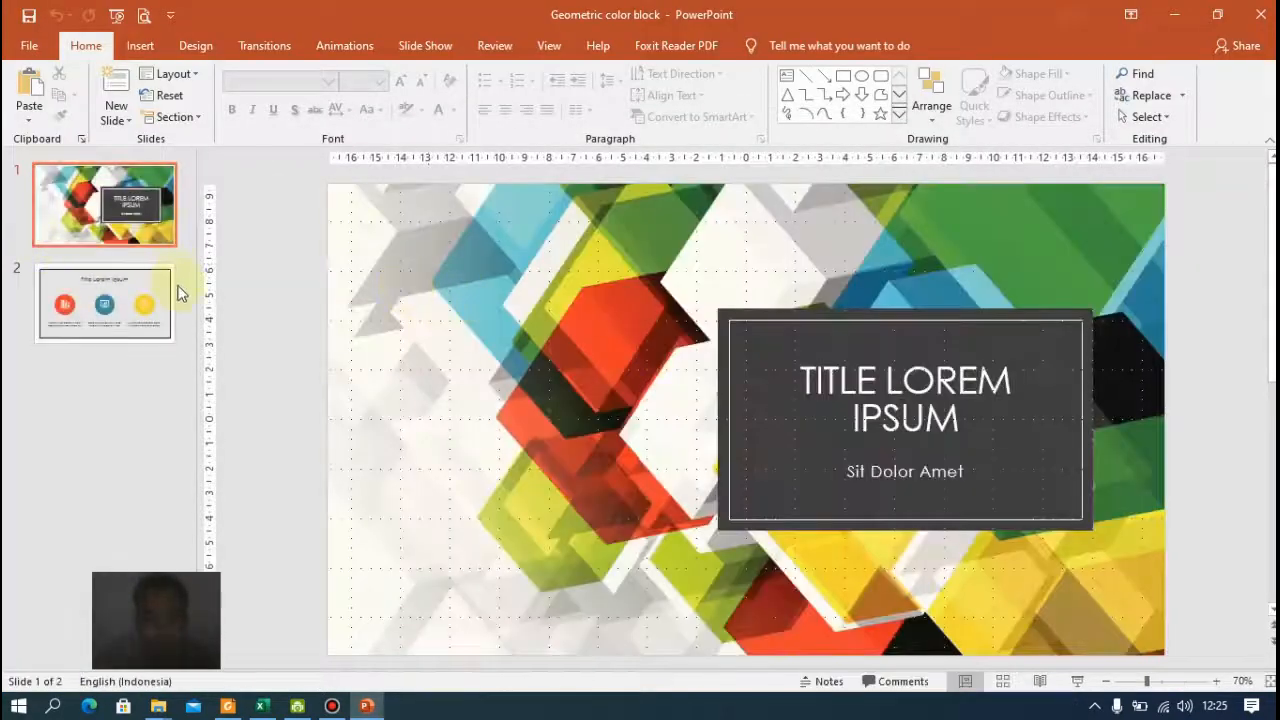
click(140, 310)
key(Up)
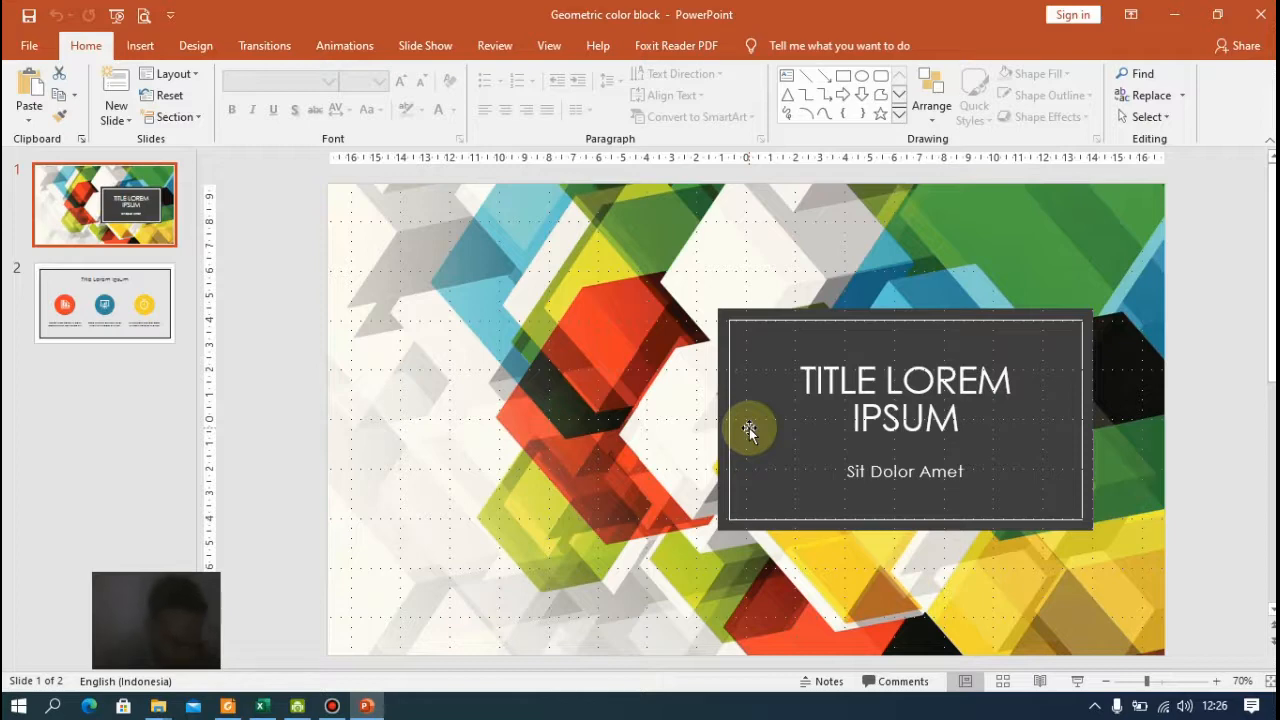
Open the Save As dialog, cancel it, and close PowerPoint
click(28, 48)
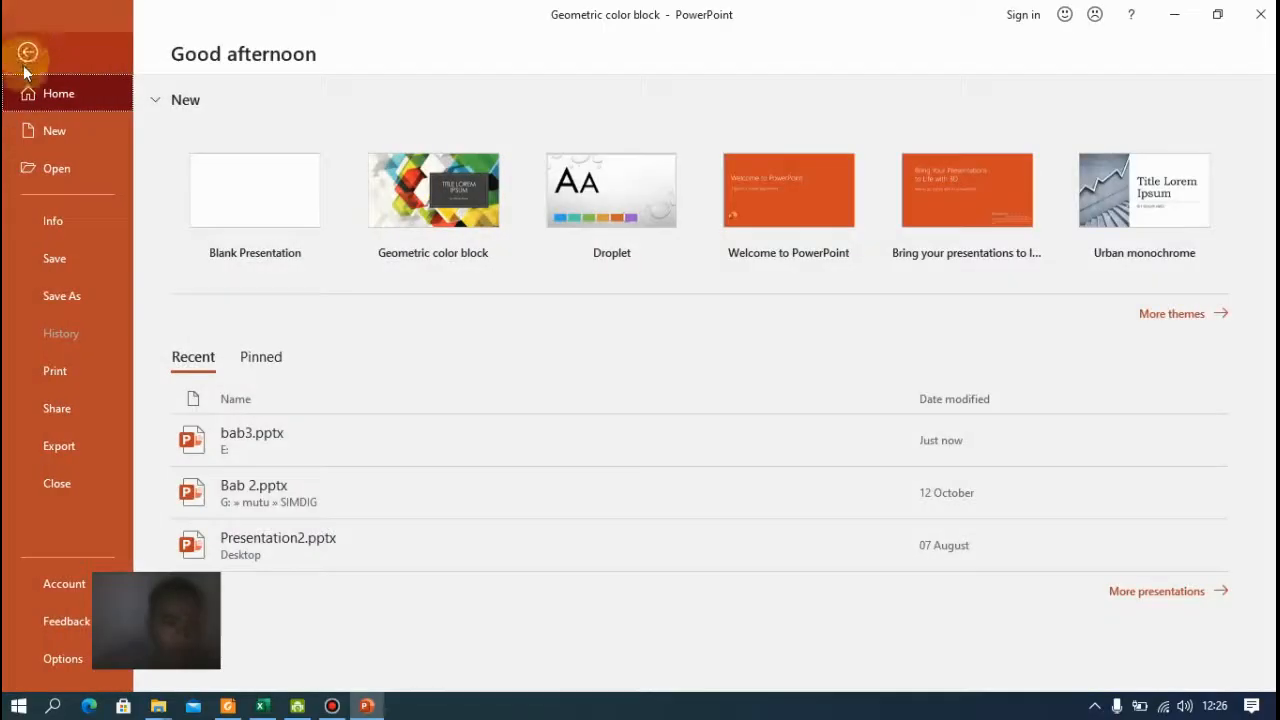
click(77, 288)
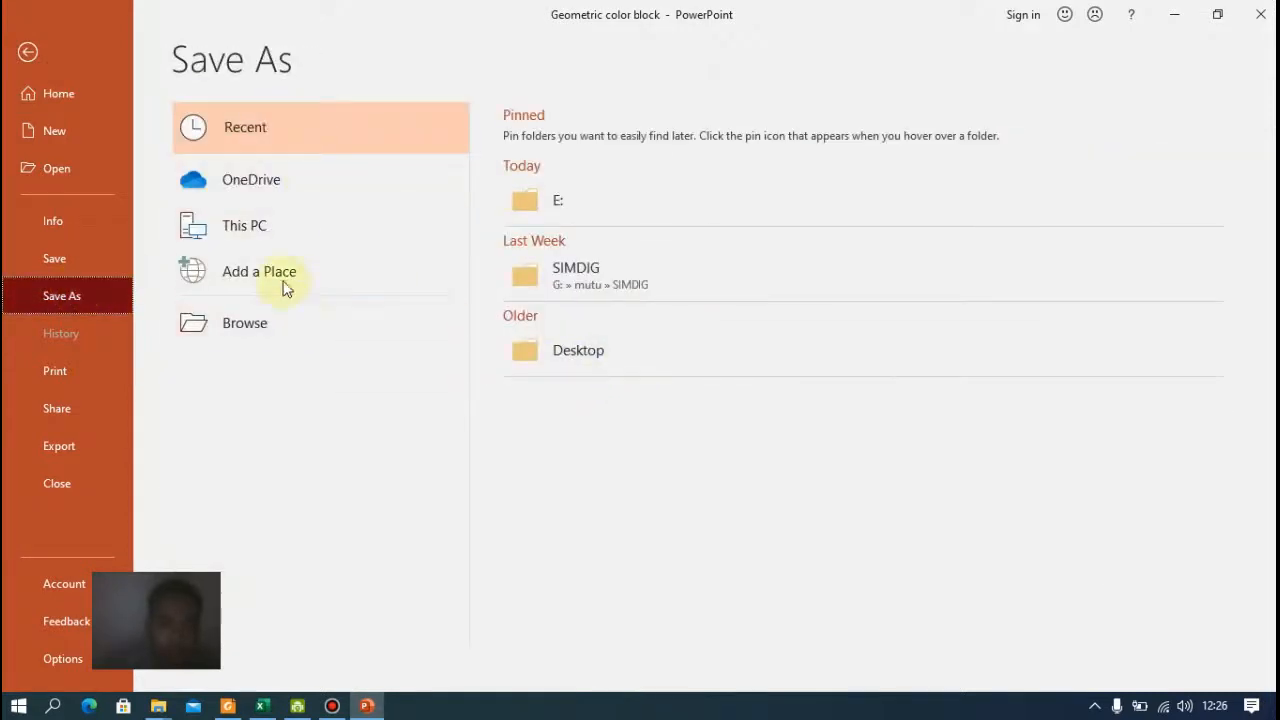
click(305, 320)
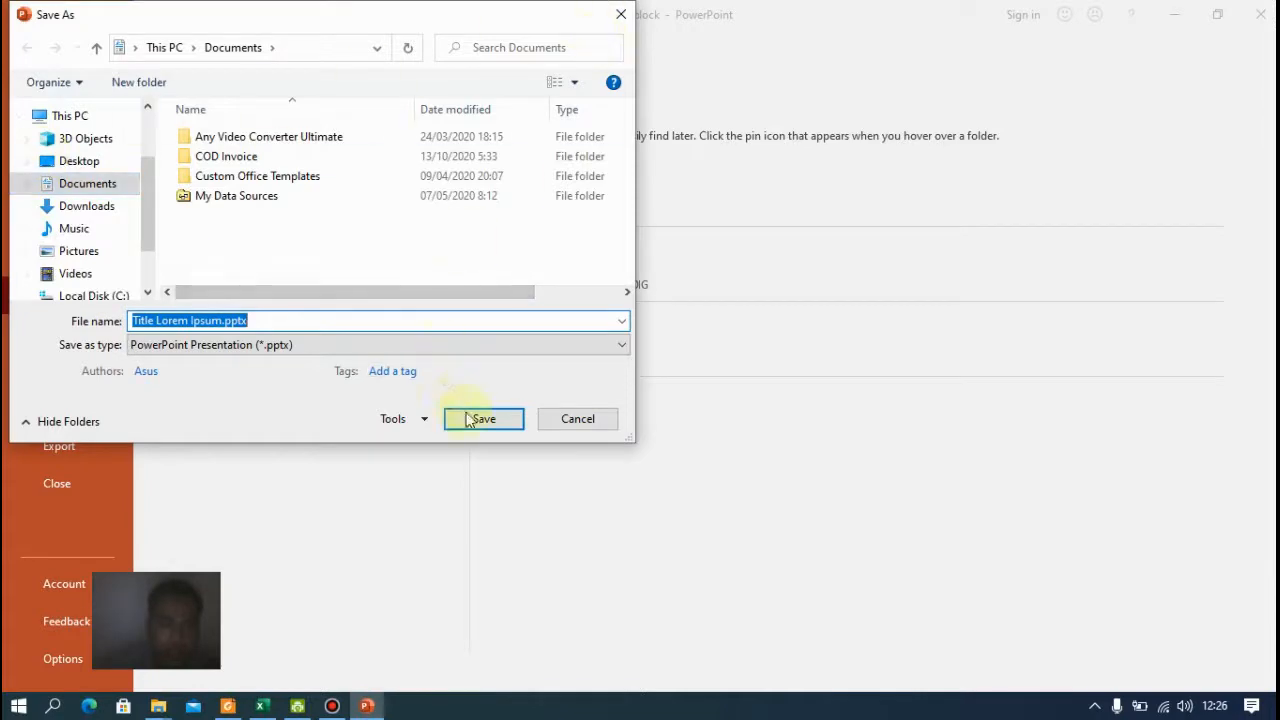
click(621, 14)
click(27, 51)
click(1260, 14)
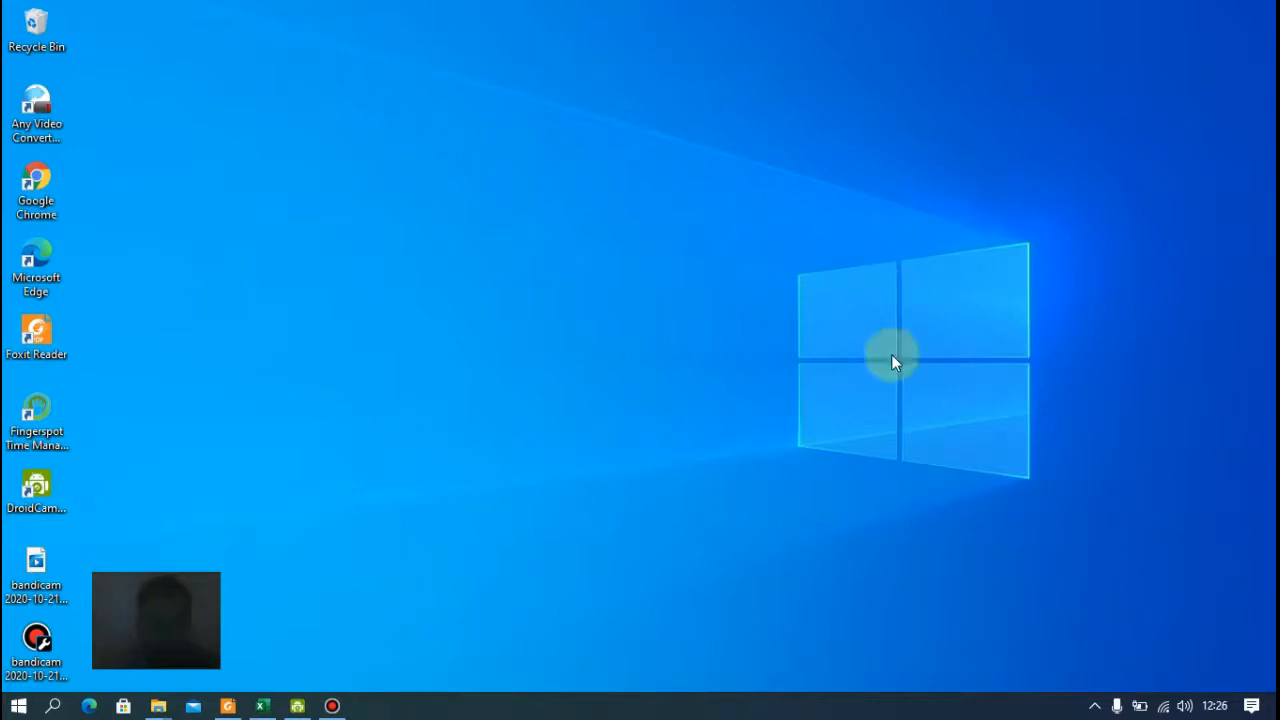
Open PowerPoint again and create a new presentation from the Geometric color block template
click(18, 706)
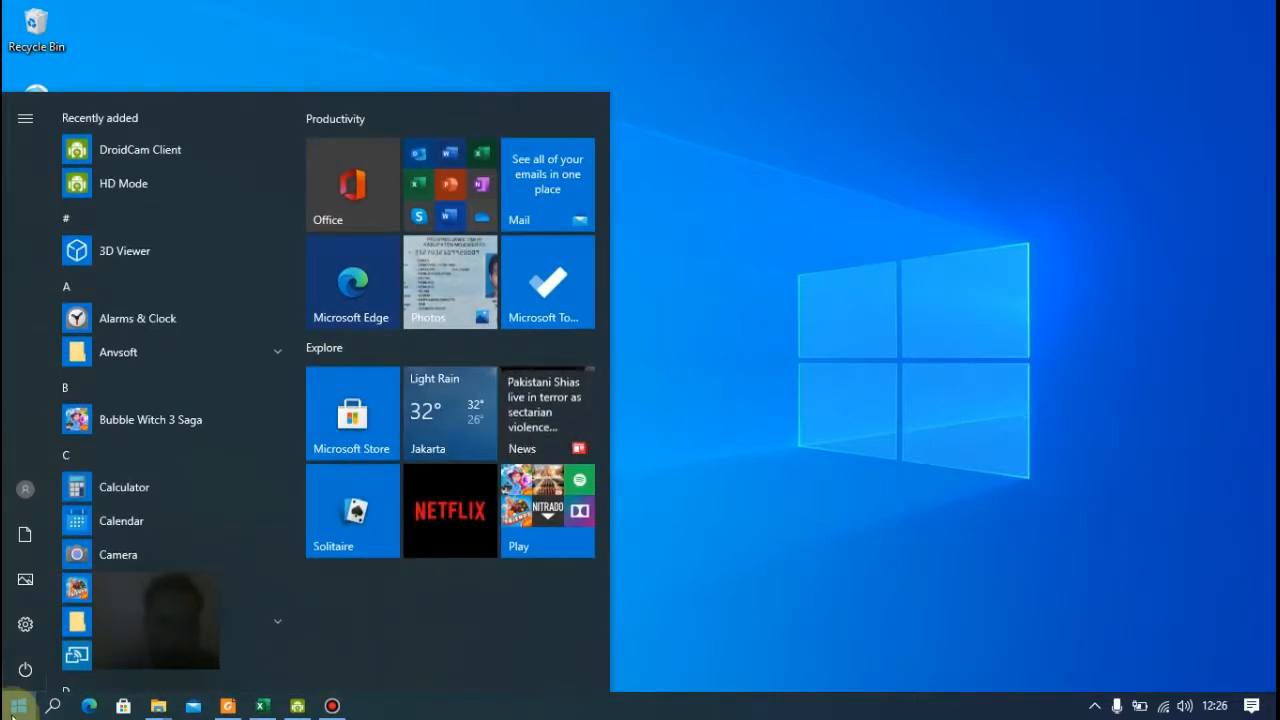
scroll(132, 505, down, 10)
scroll(132, 505, down, 3)
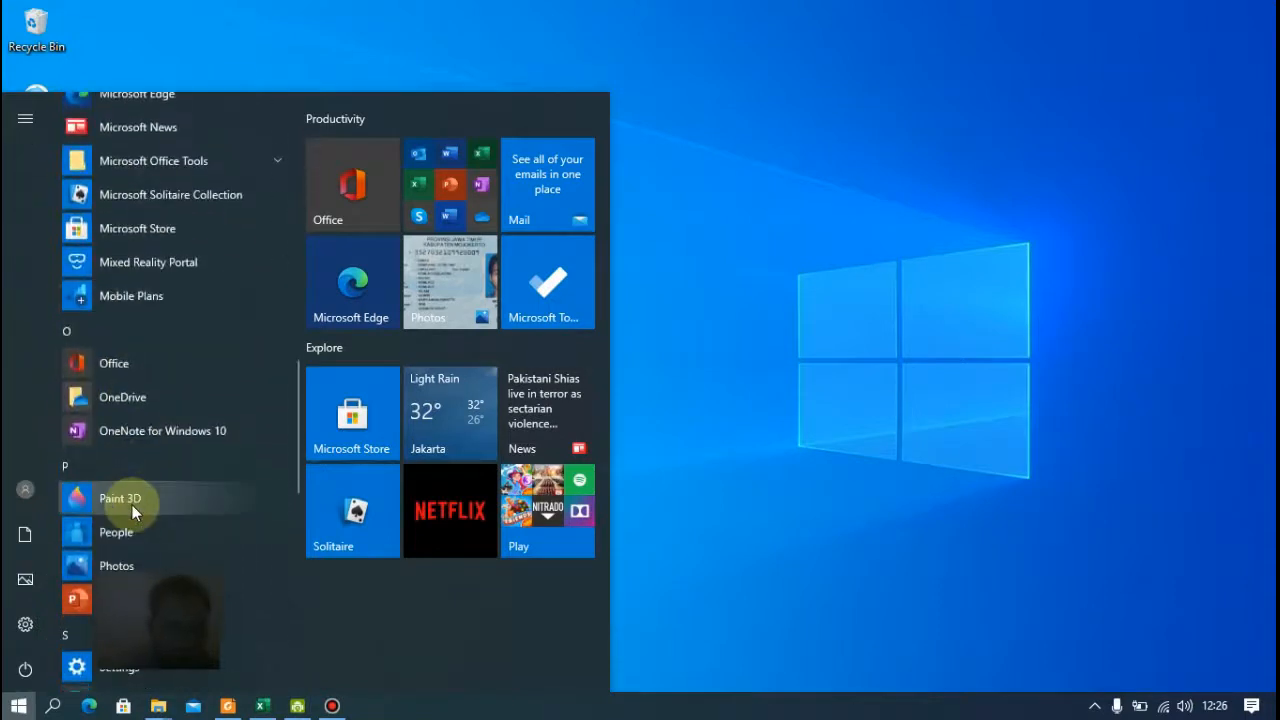
click(130, 597)
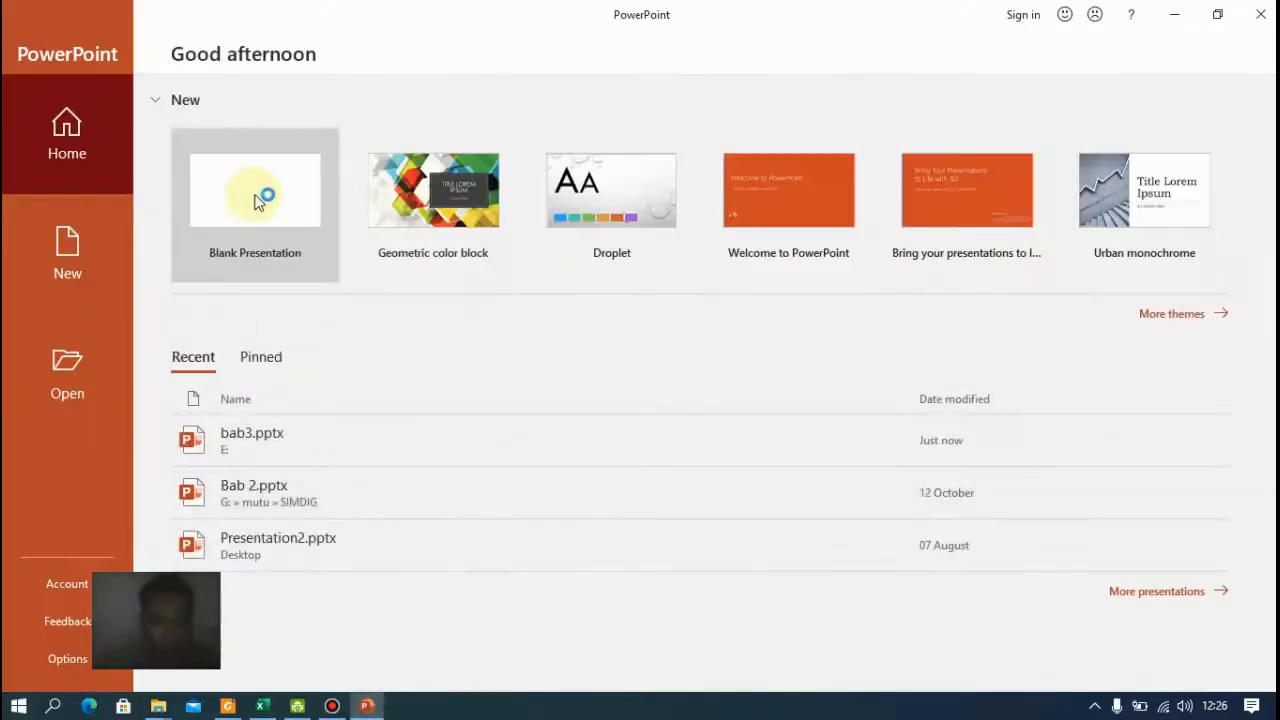
click(415, 189)
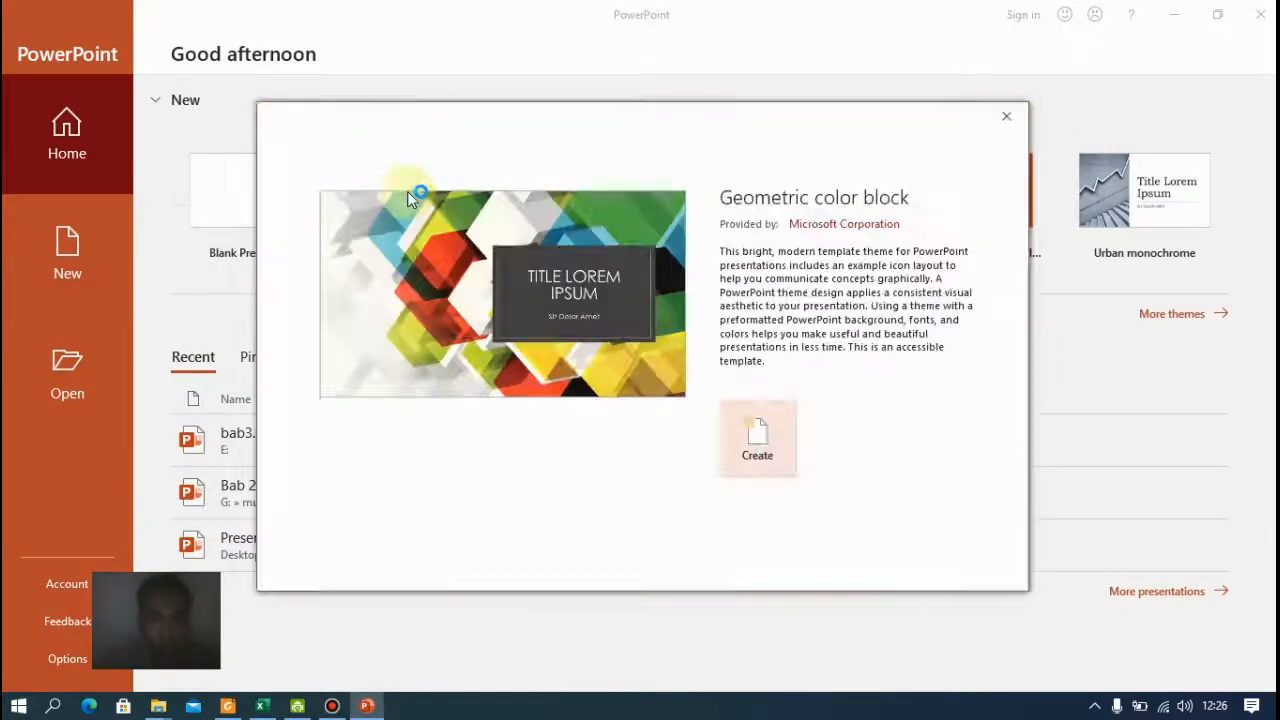
click(759, 438)
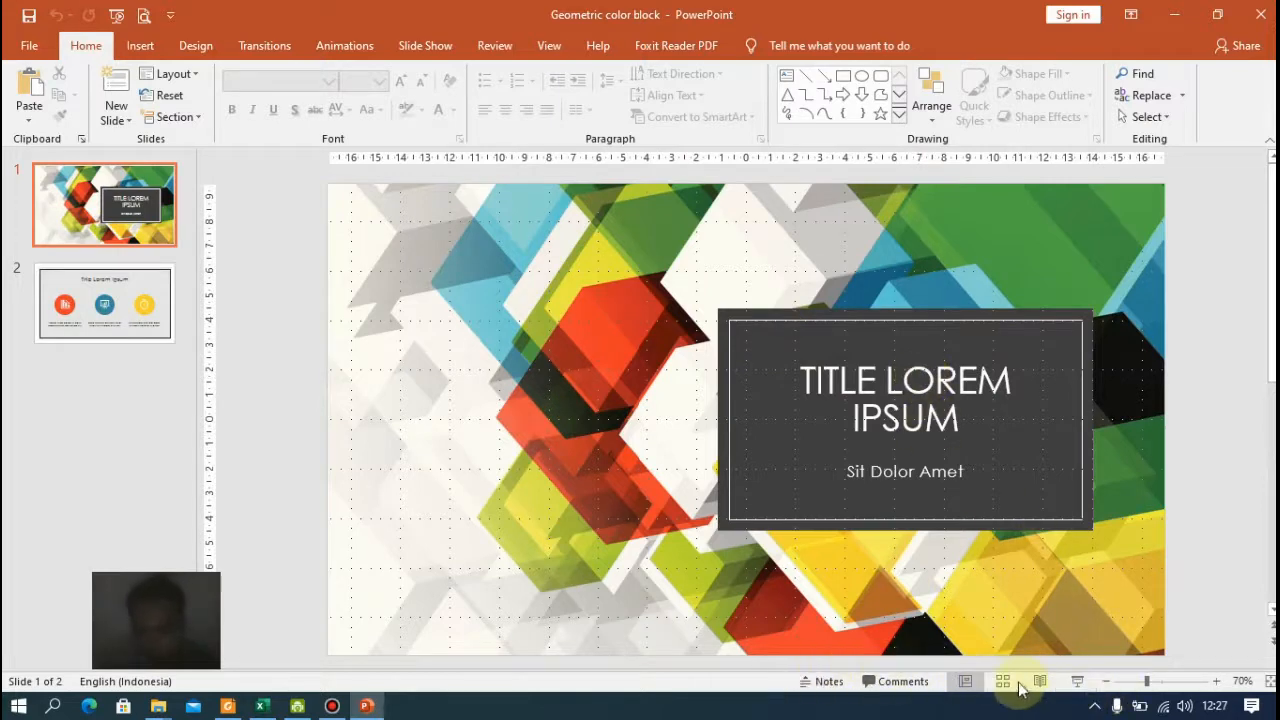
Set the slide zoom to 60%
click(1217, 682)
click(1217, 682)
click(1103, 686)
click(1103, 686)
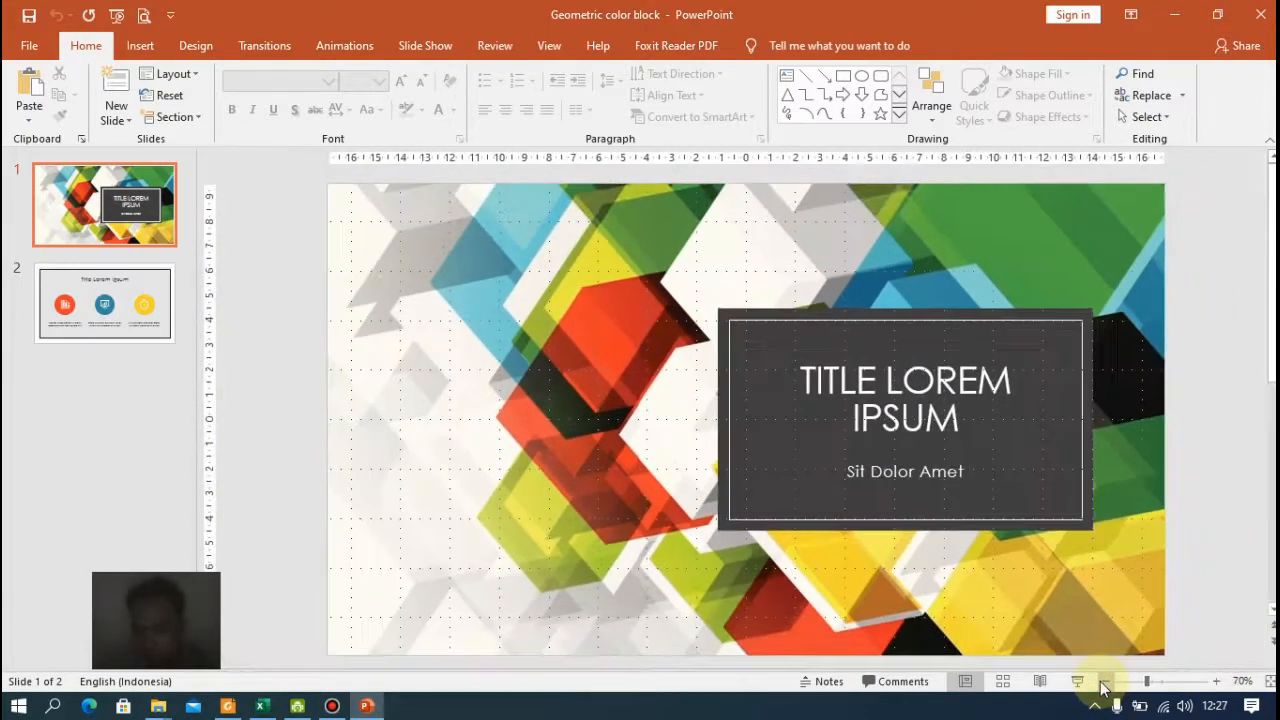
click(1103, 686)
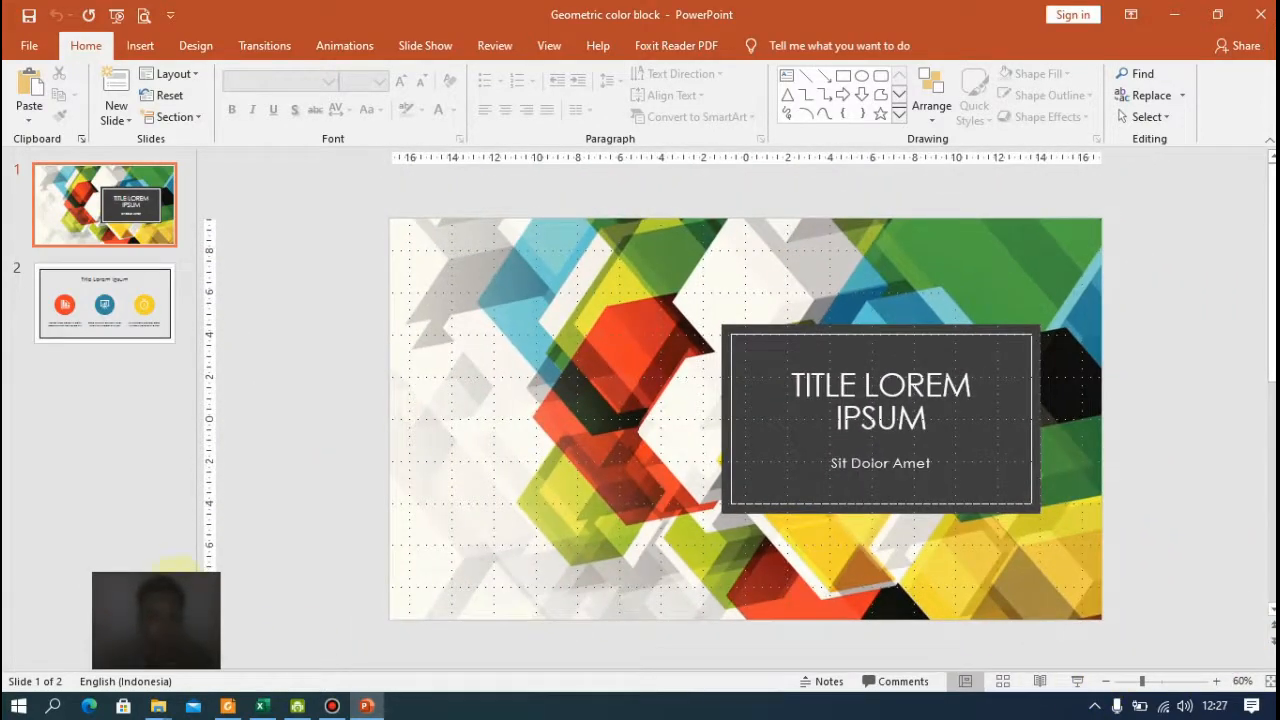
mouse_move(332, 712)
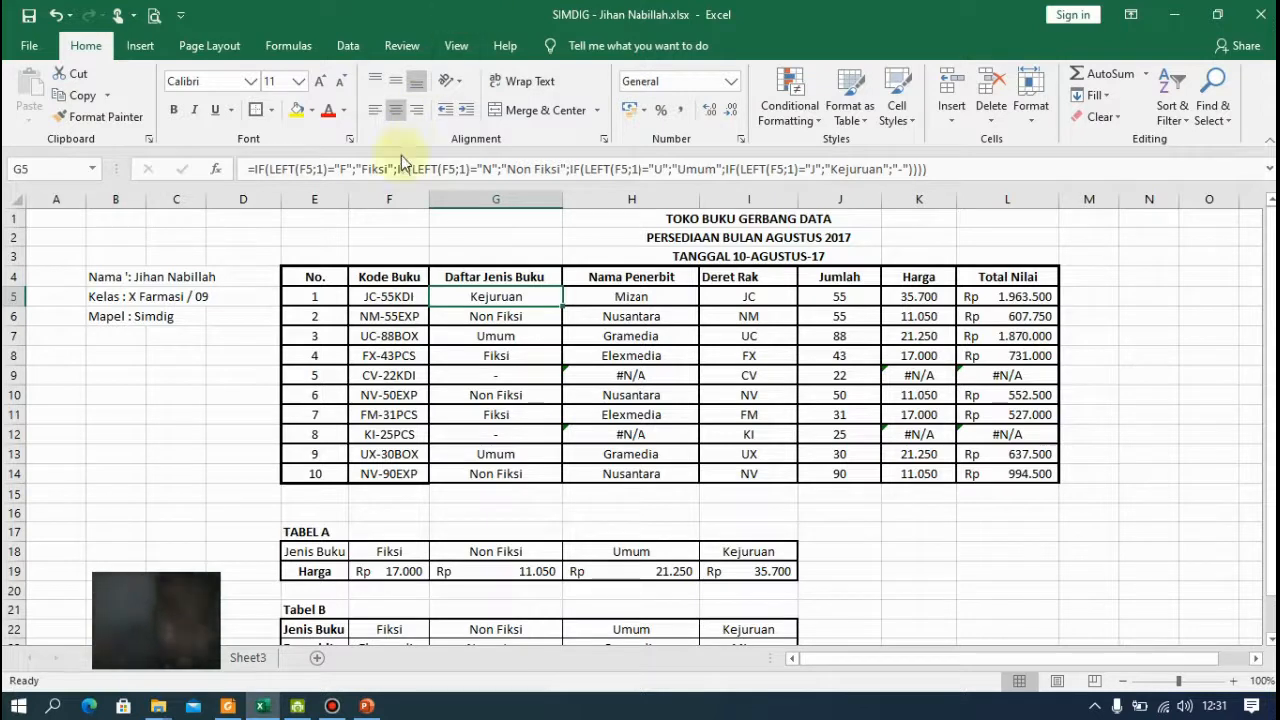
Inspect the formulas in the Daftar Jenis Buku cells of the book table
click(517, 310)
click(524, 297)
click(518, 330)
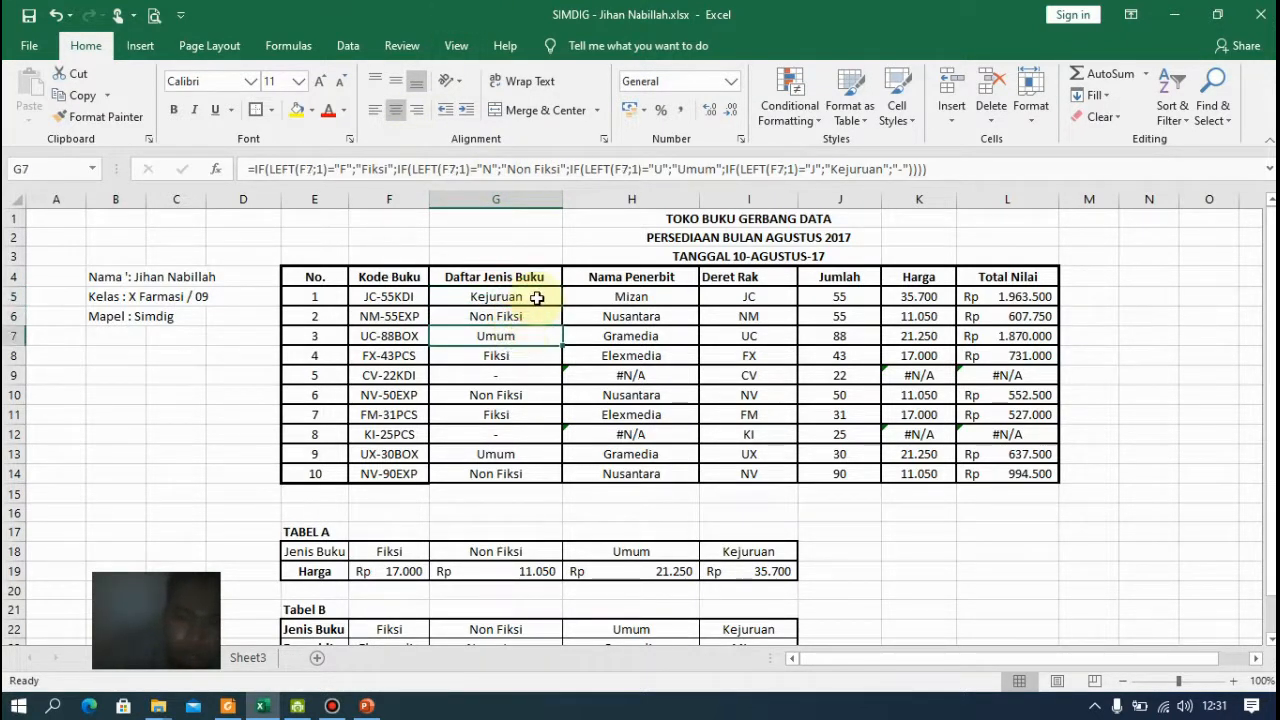
click(530, 296)
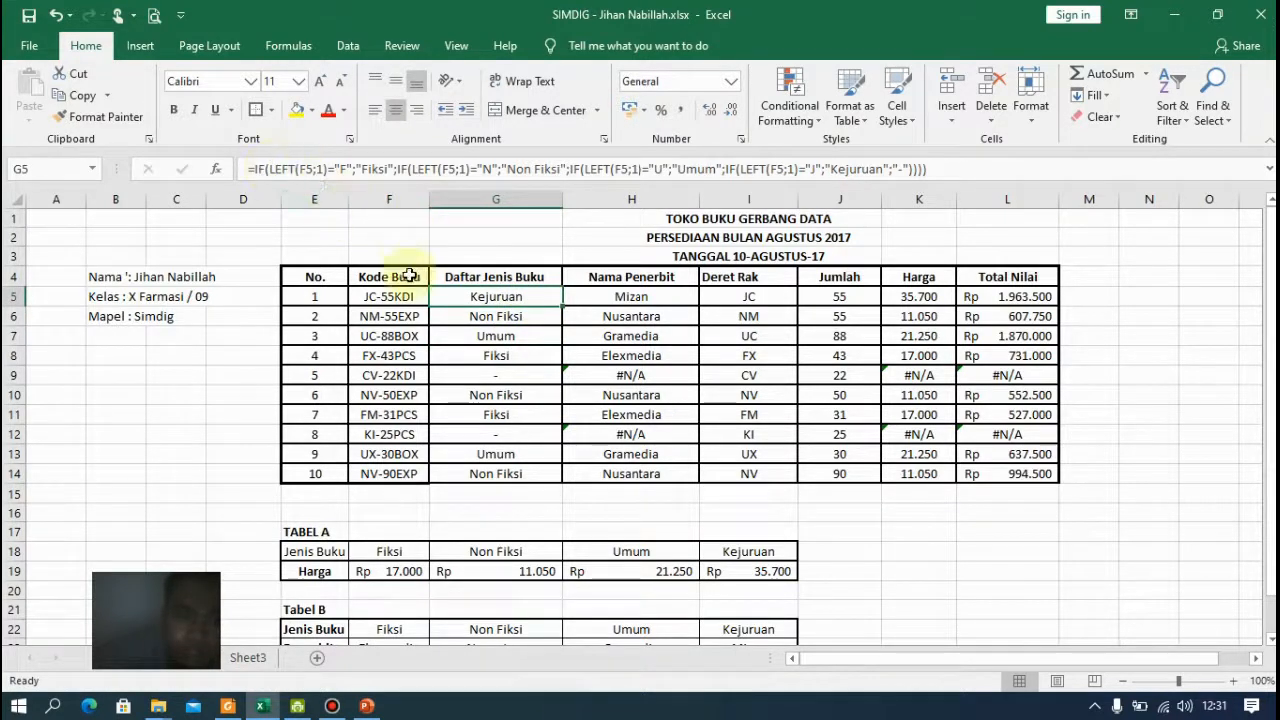
mouse_move(393, 297)
mouse_down()
mouse_move(1143, 406)
mouse_move(1043, 457)
mouse_move(1040, 473)
mouse_up()
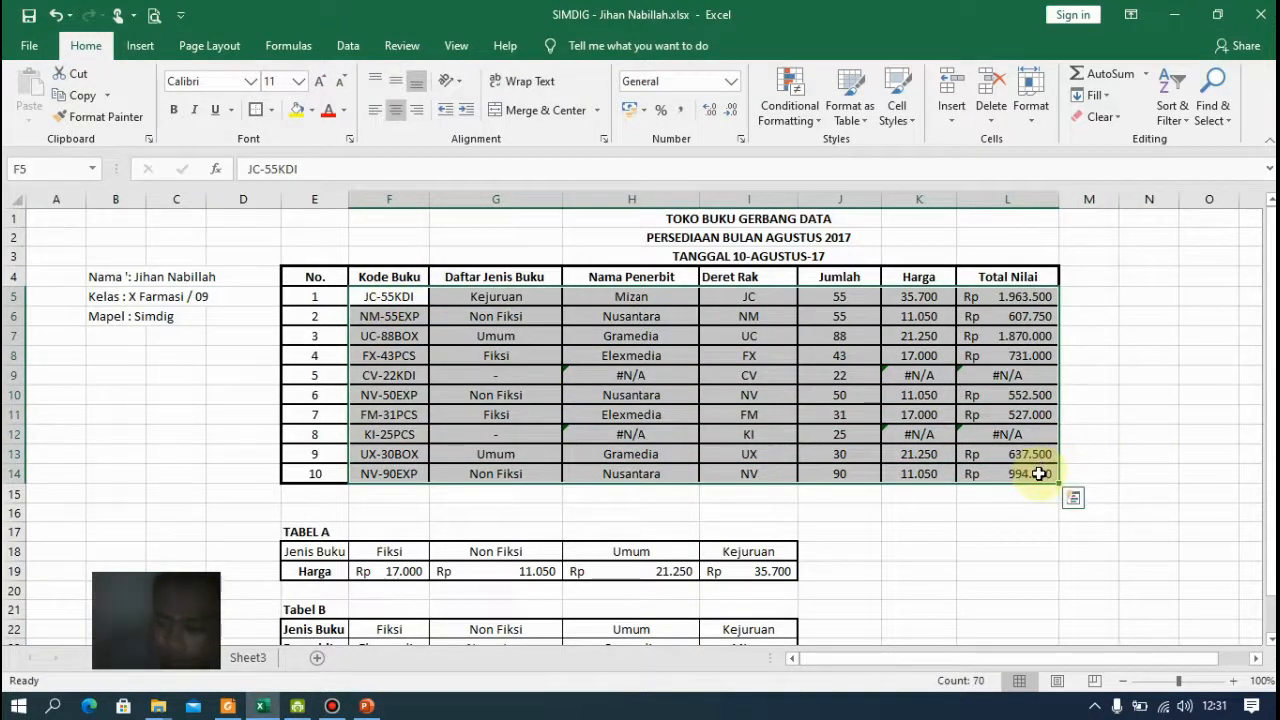
key(Delete)
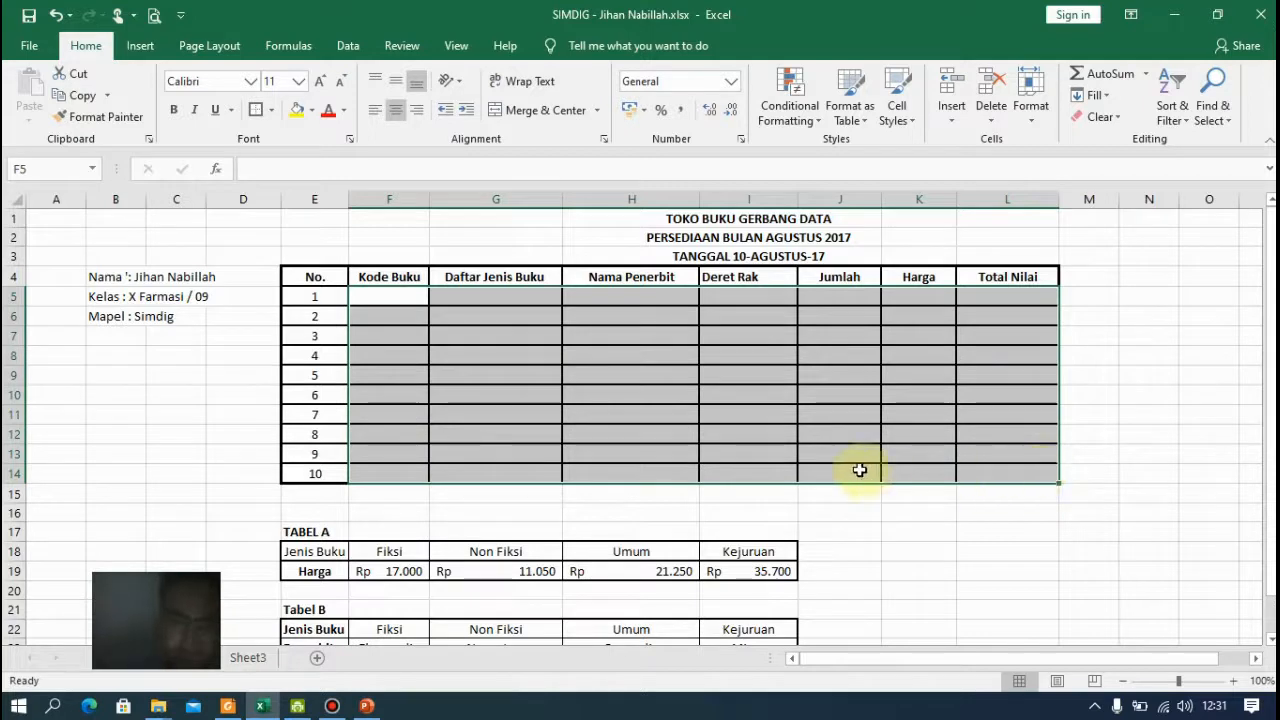
key(ctrl+z)
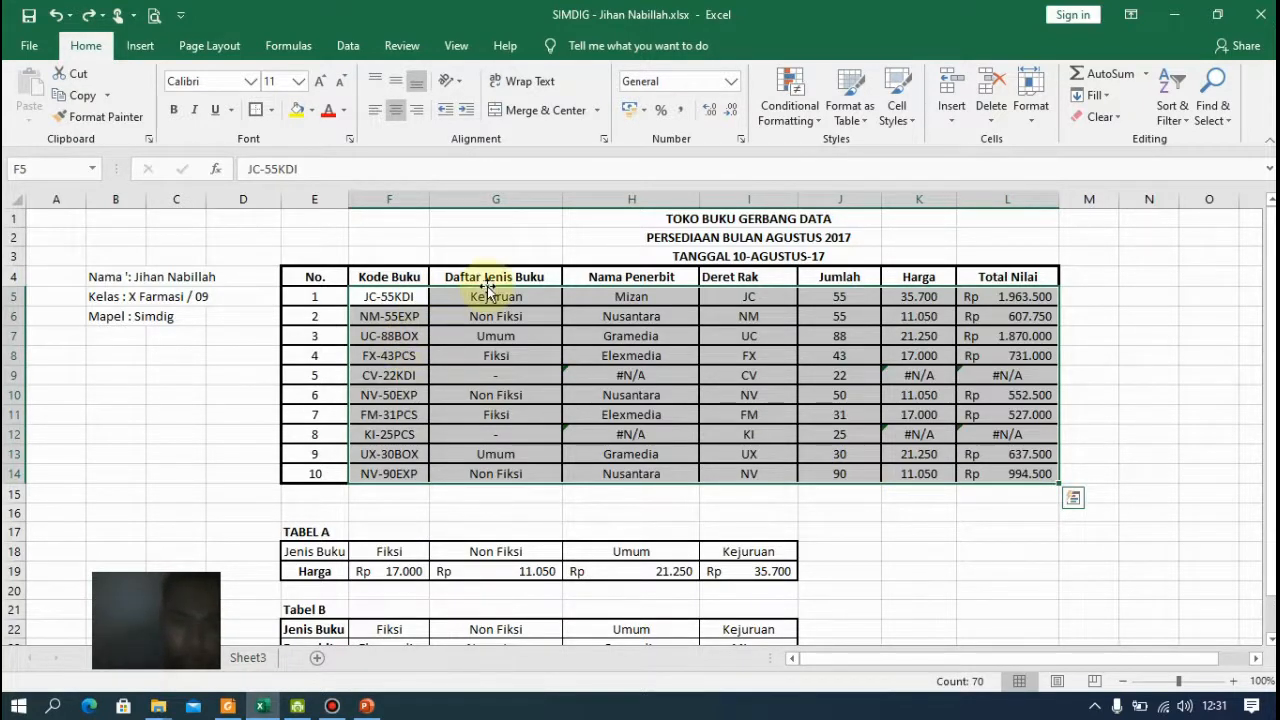
Clear the contents of columns Daftar Jenis Buku through Total Nilai for rows 1 to 10 (G5:L14)
drag(492, 292, 1004, 466)
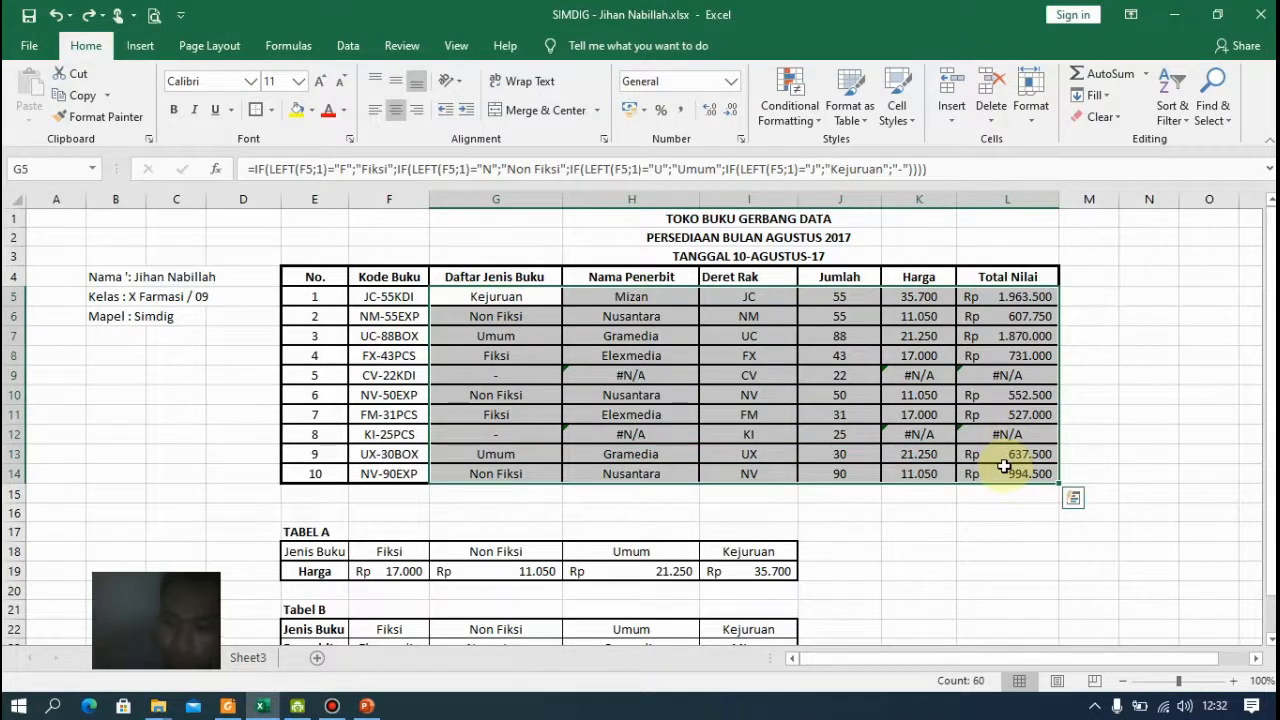
key(Delete)
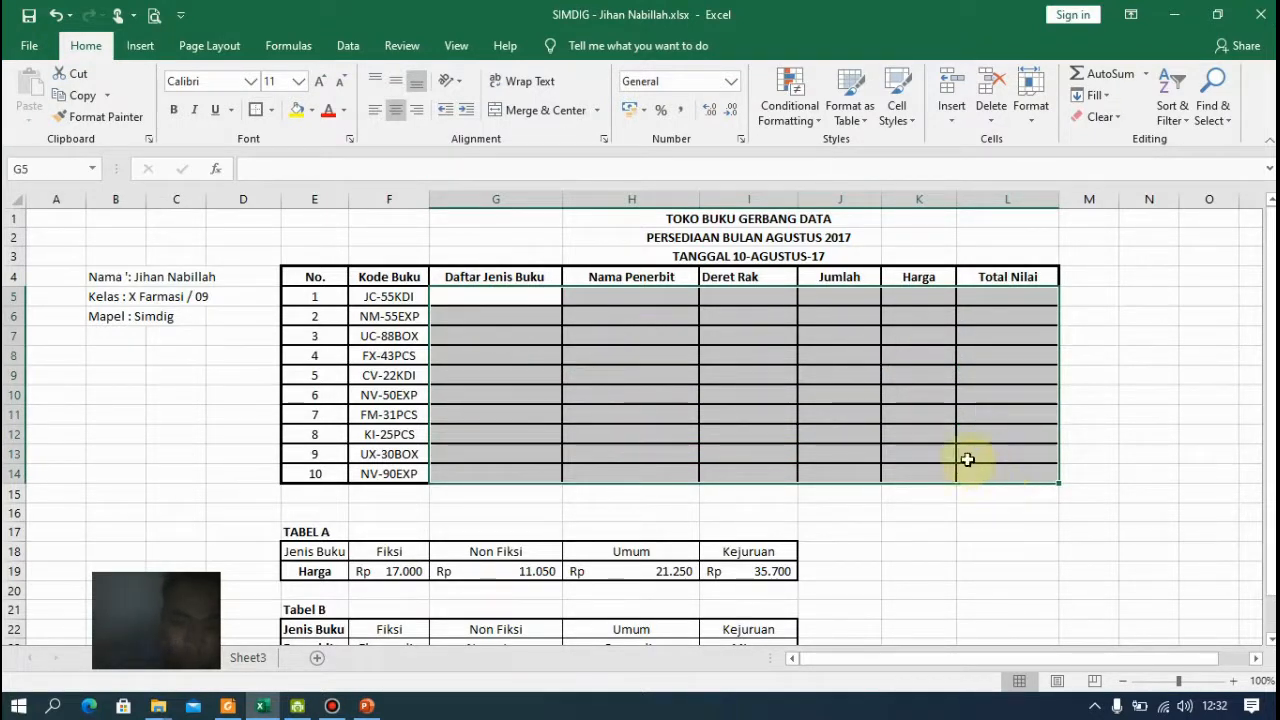
click(525, 295)
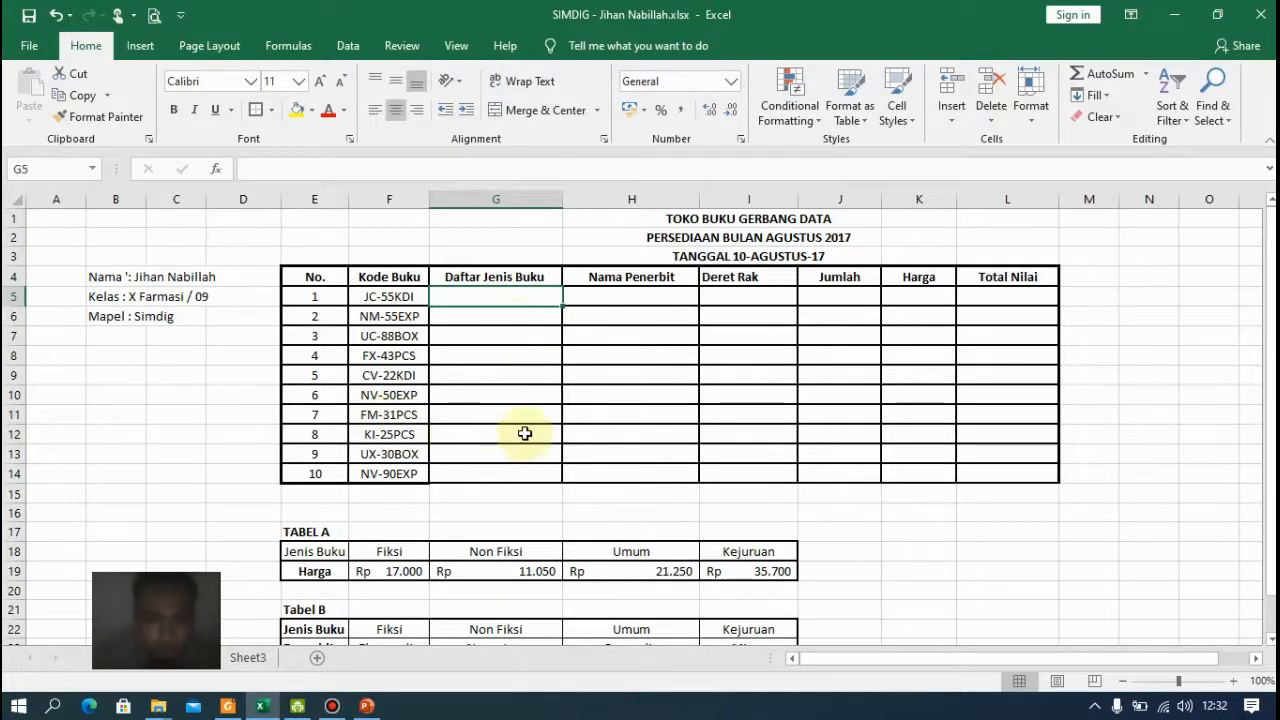
In the first Daftar Jenis Buku cell G5, enter the formula =LEFT(F5;1)
scroll(523, 429, down, 4)
scroll(526, 430, up, 3)
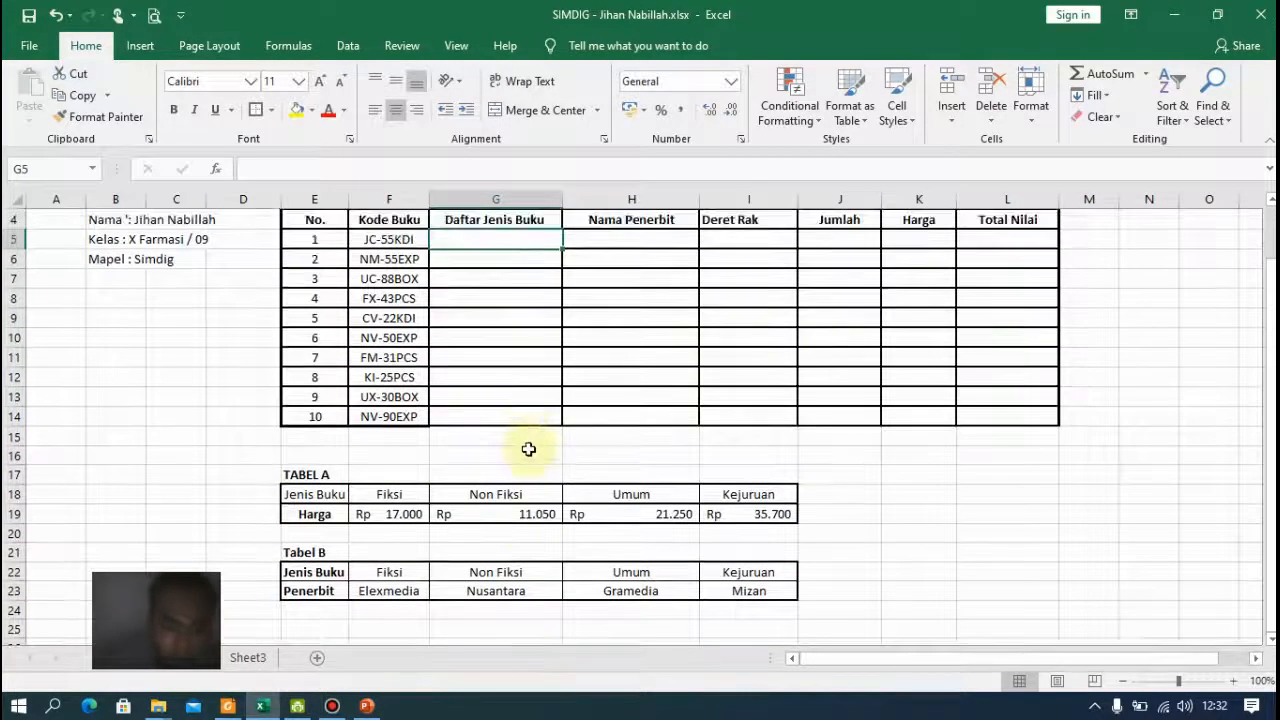
scroll(380, 580, up, 1)
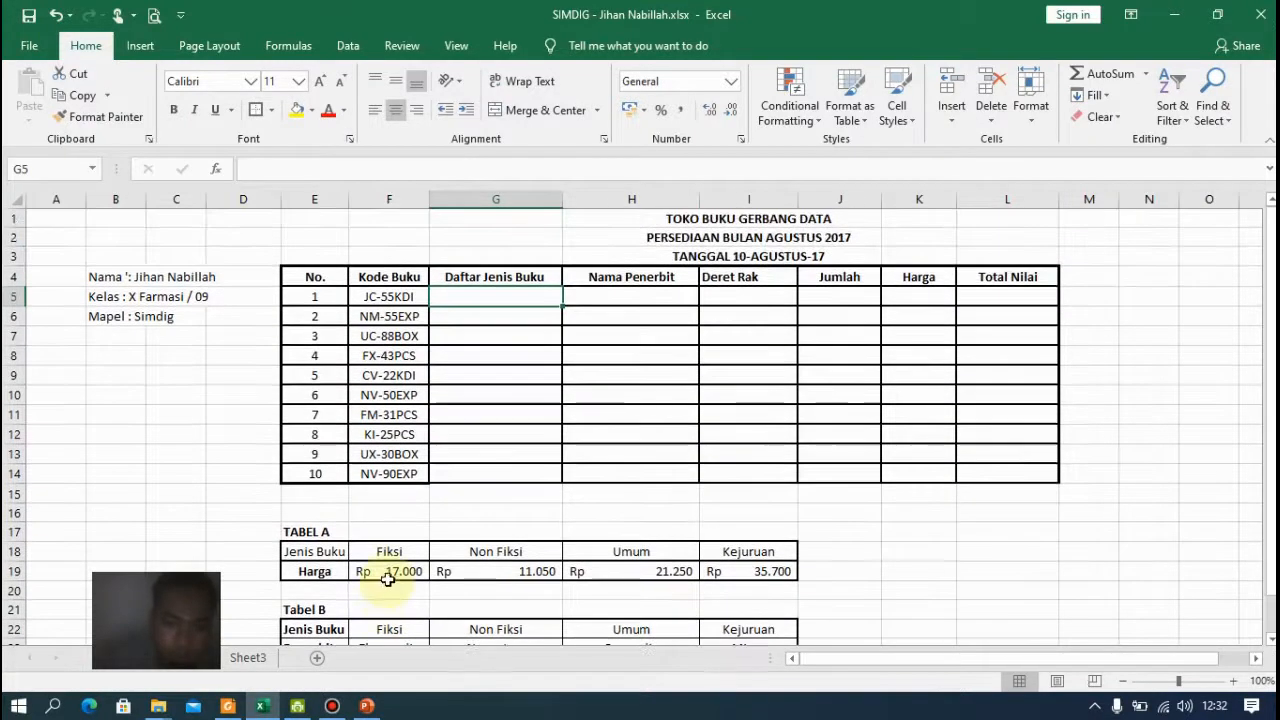
click(527, 281)
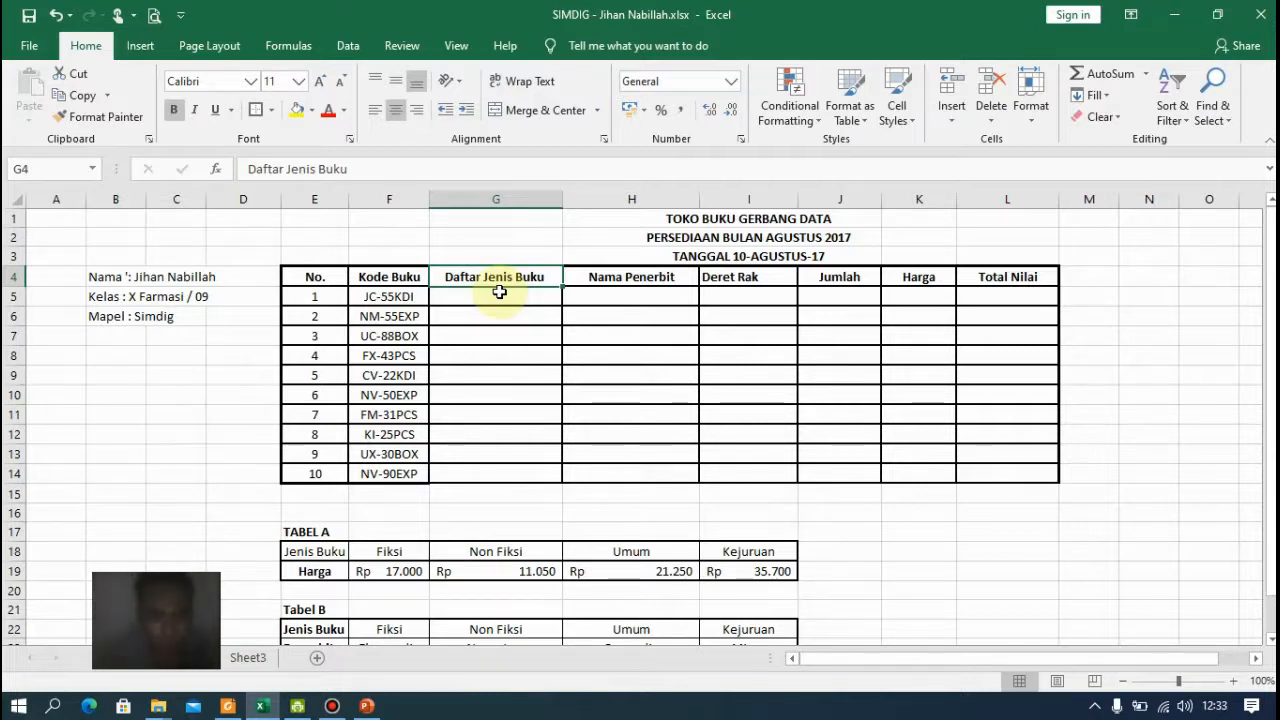
click(494, 306)
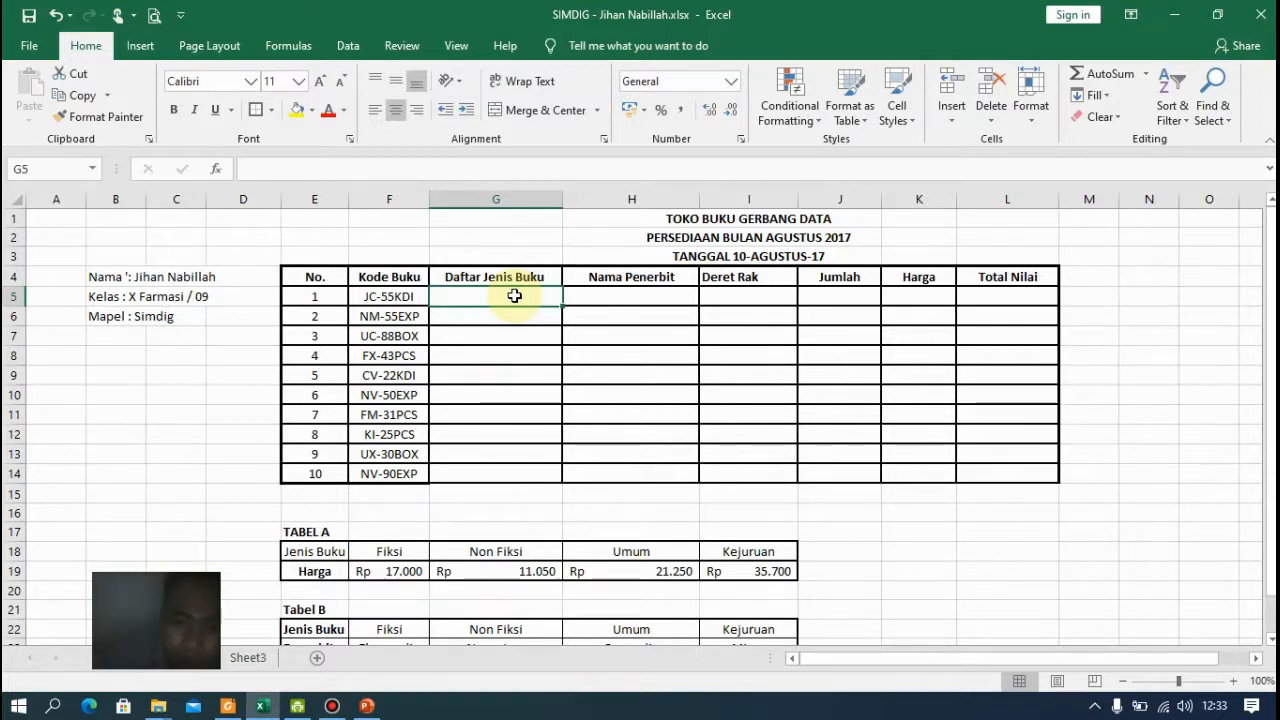
text(=)
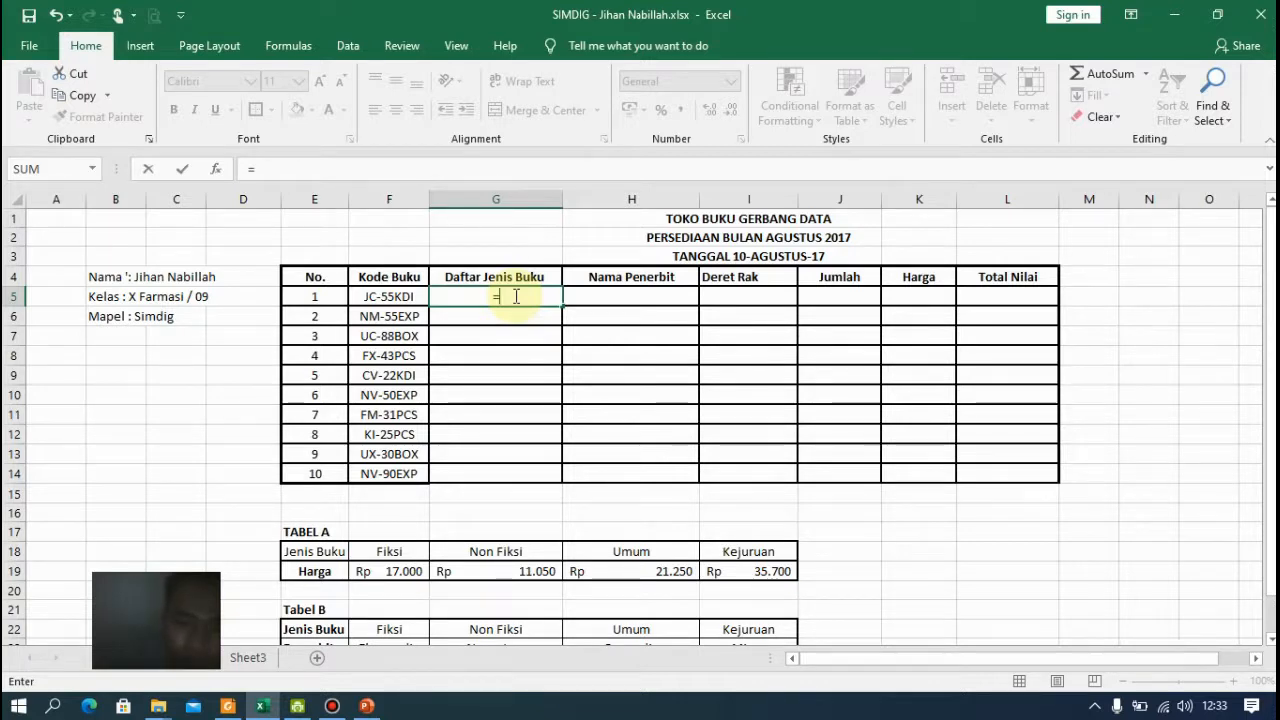
text(le)
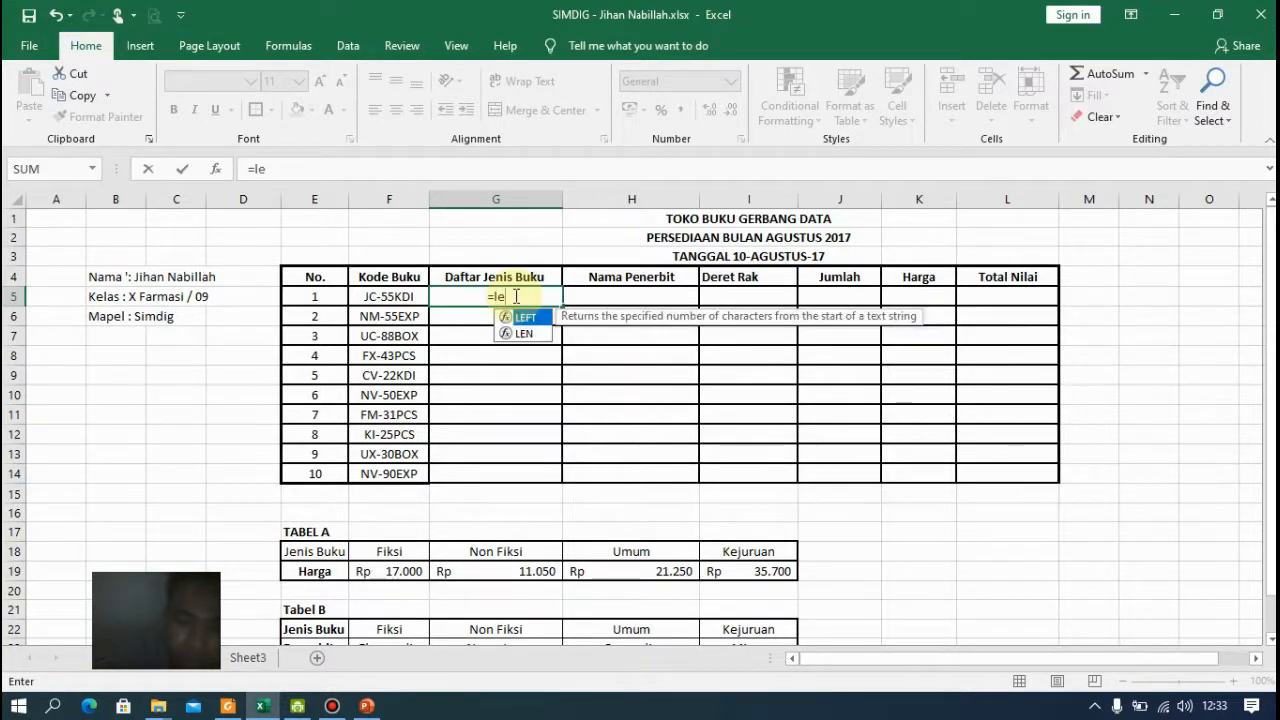
key(Tab)
key(Left)
text(;)
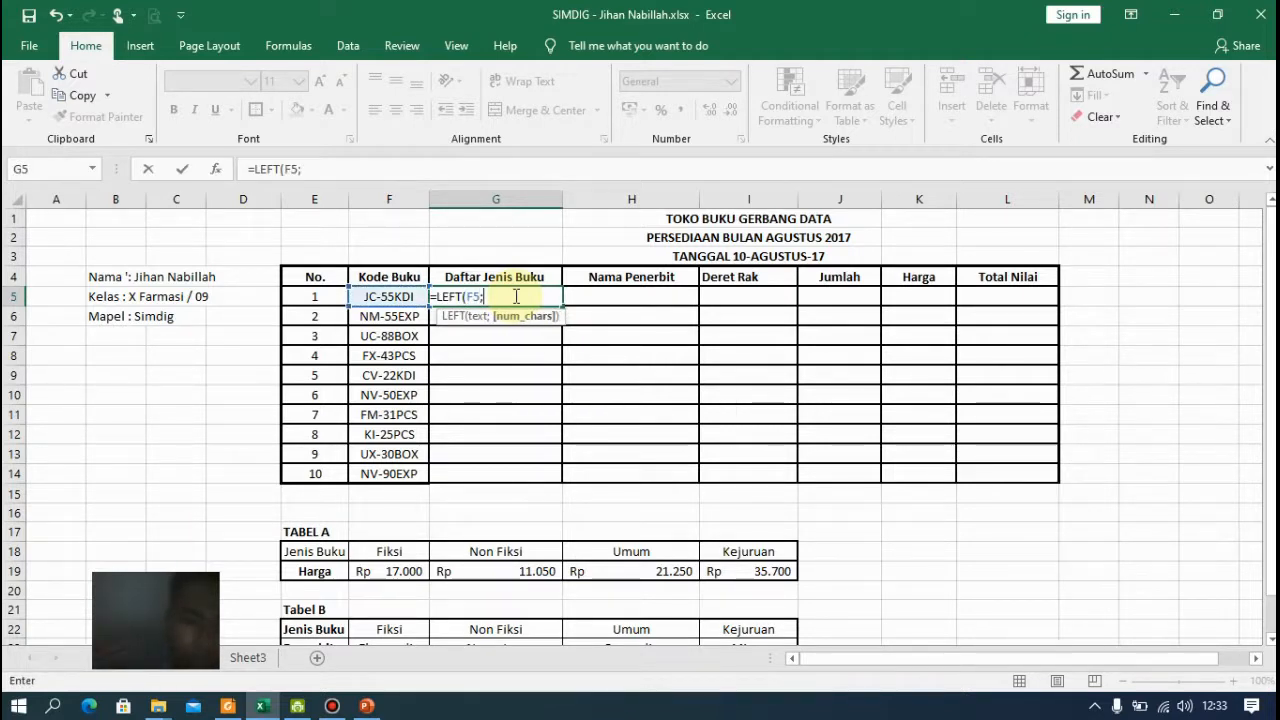
text(1)
key(Return)
Fill the G5 formula down the Daftar Jenis Buku column to G14
click(521, 294)
drag(563, 308, 553, 478)
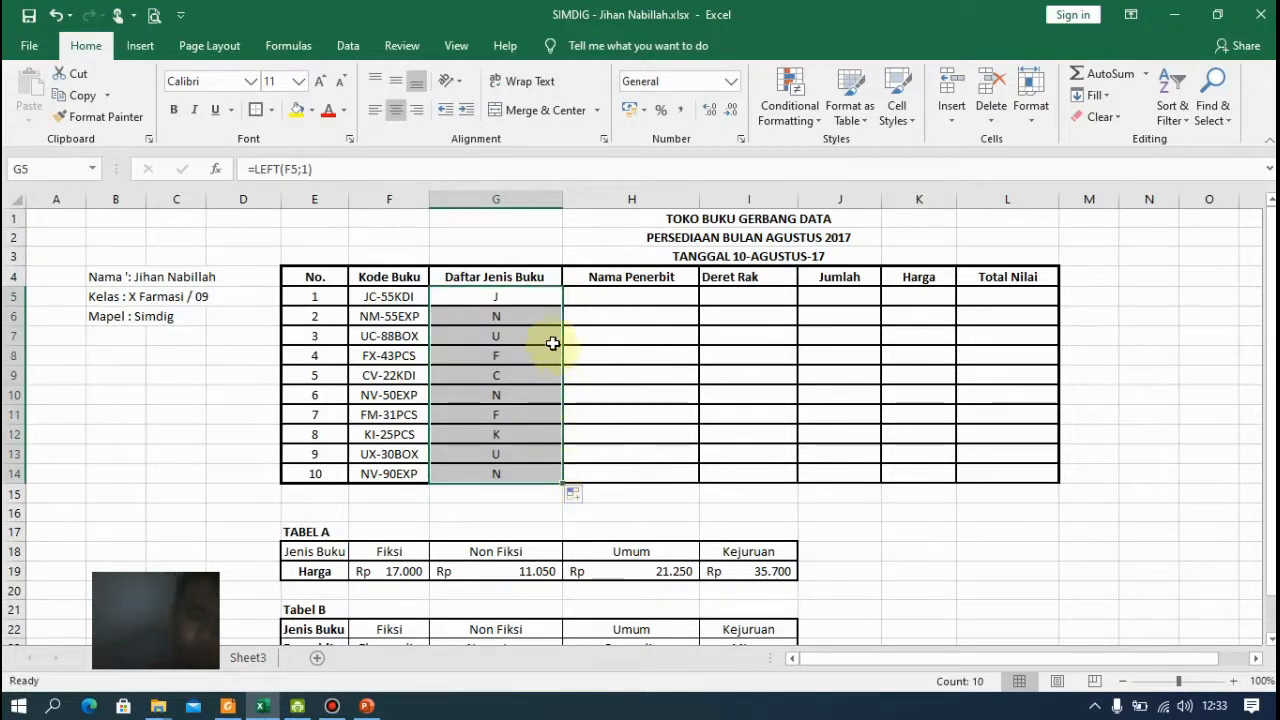
click(515, 295)
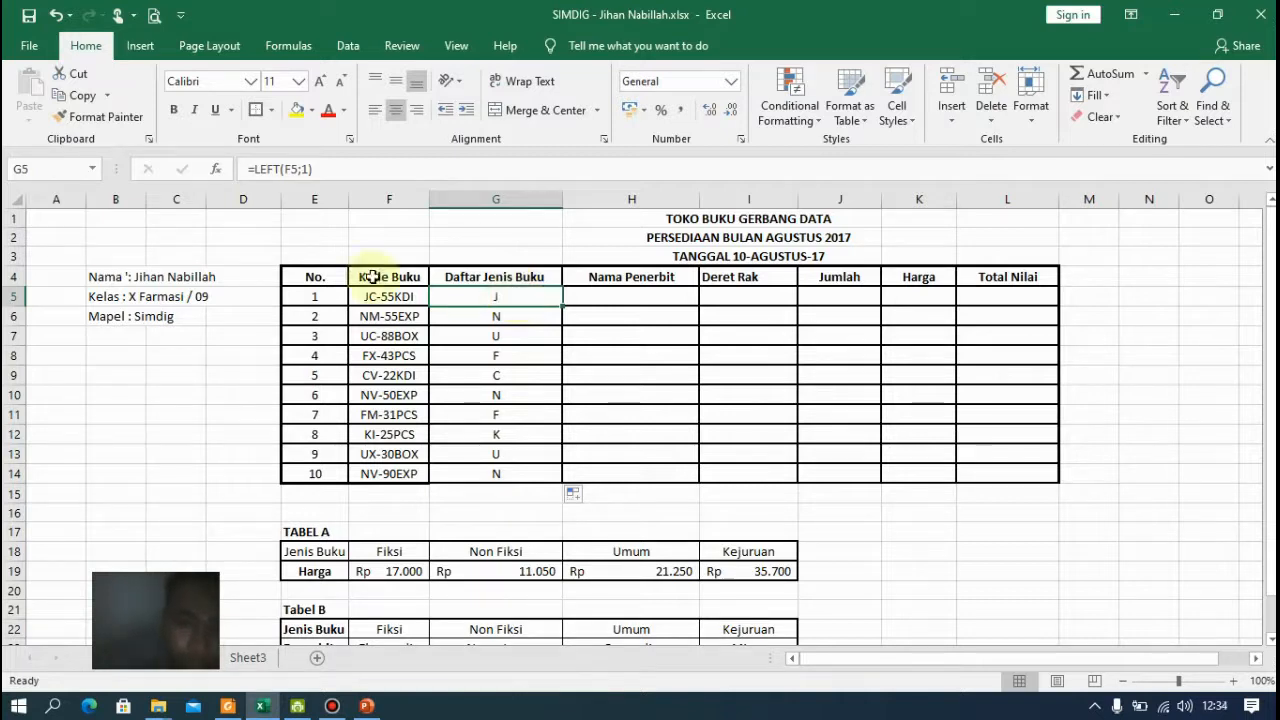
Edit G5 to wrap the LEFT expression in an IF, testing whether the first character equals "F"
double_click(501, 297)
click(436, 297)
text(if)
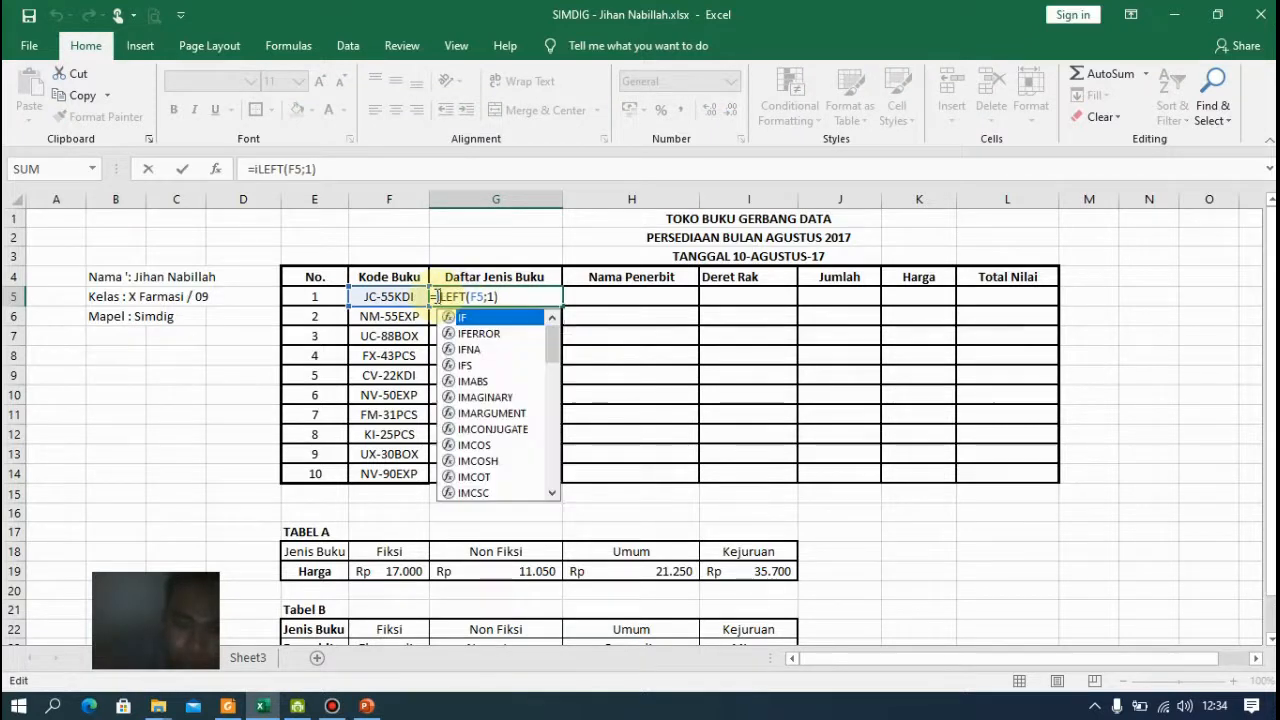
key(Tab)
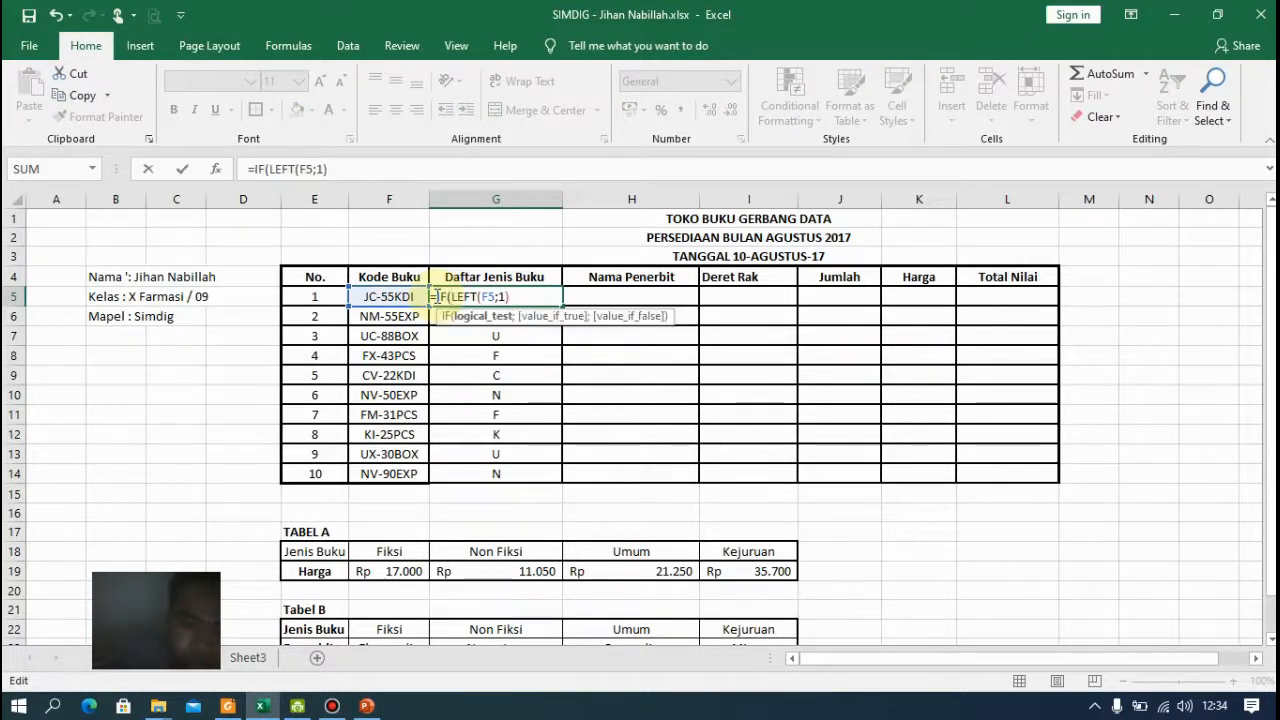
key(Right)
key(Right)
key(Right)
key(Right)
key(Right)
key(Right)
key(Right)
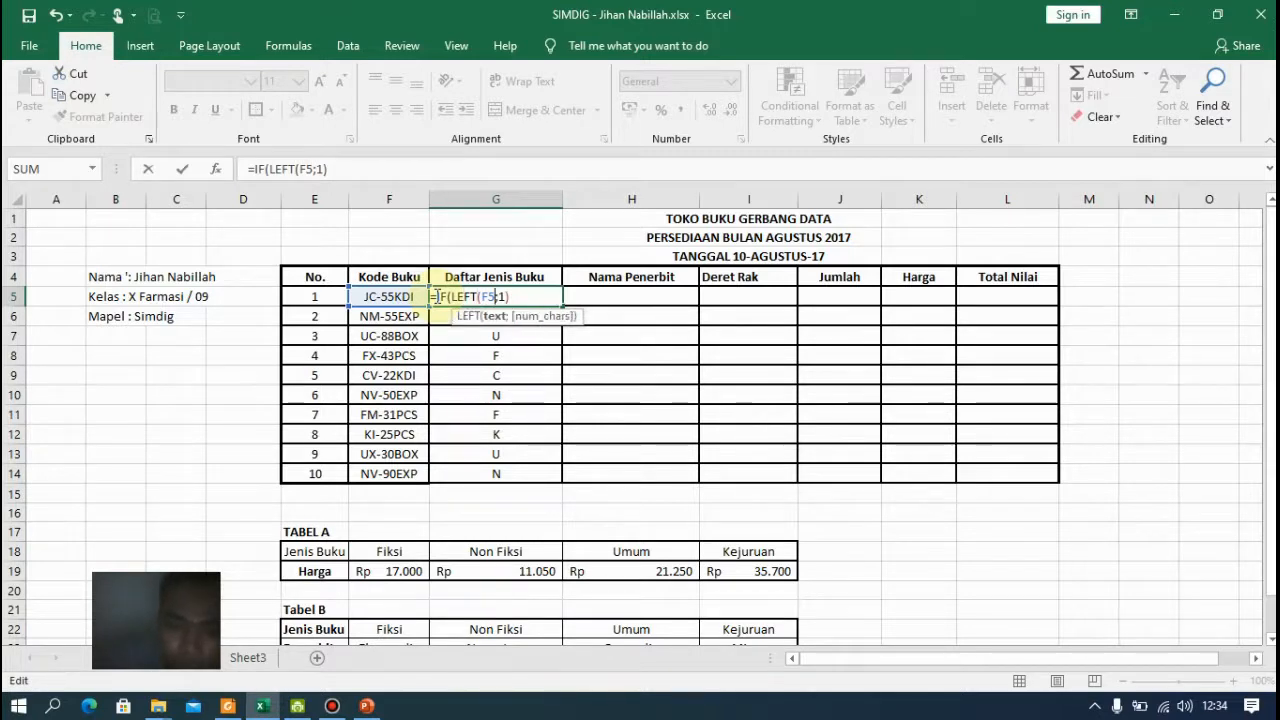
text(=)
text(F)
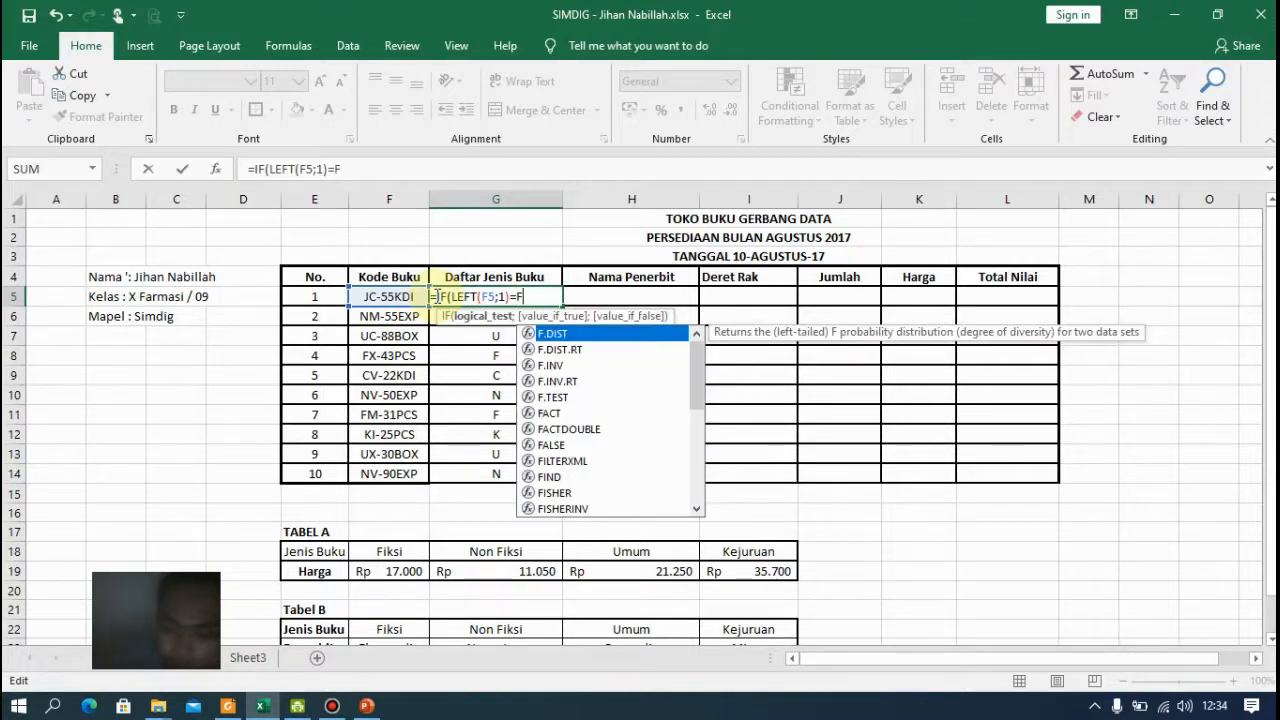
text("F)
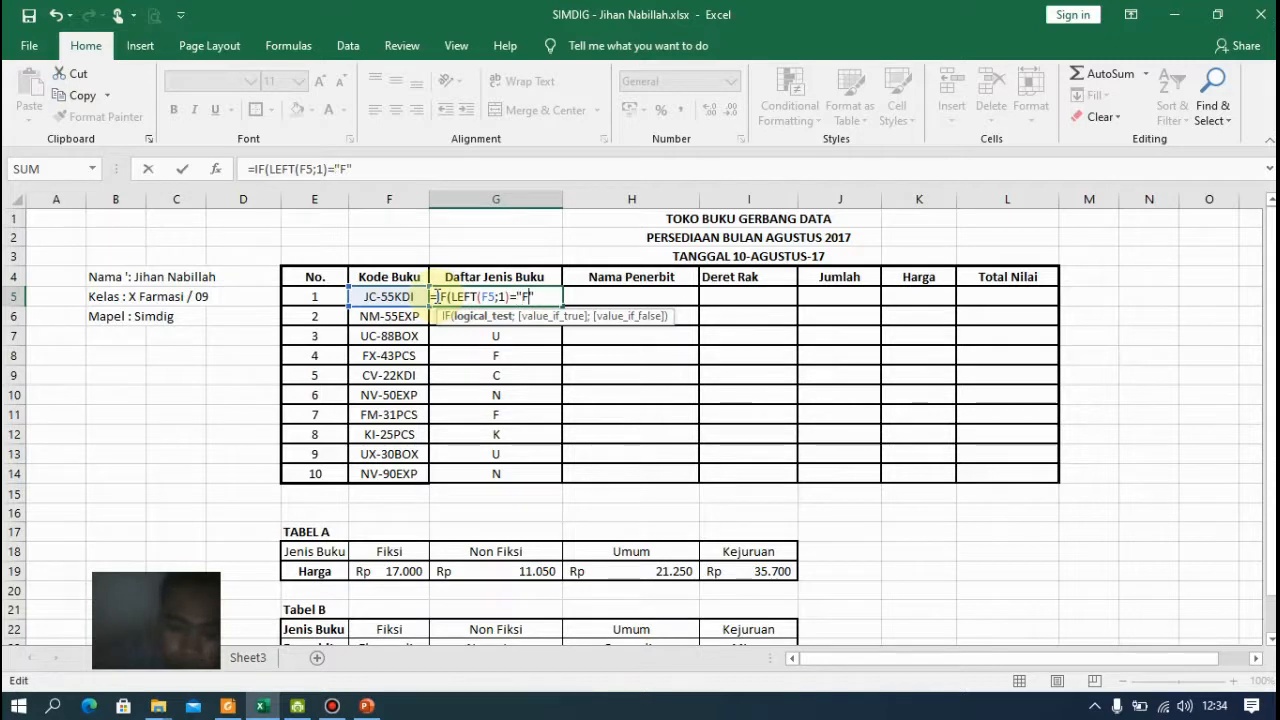
text(;)
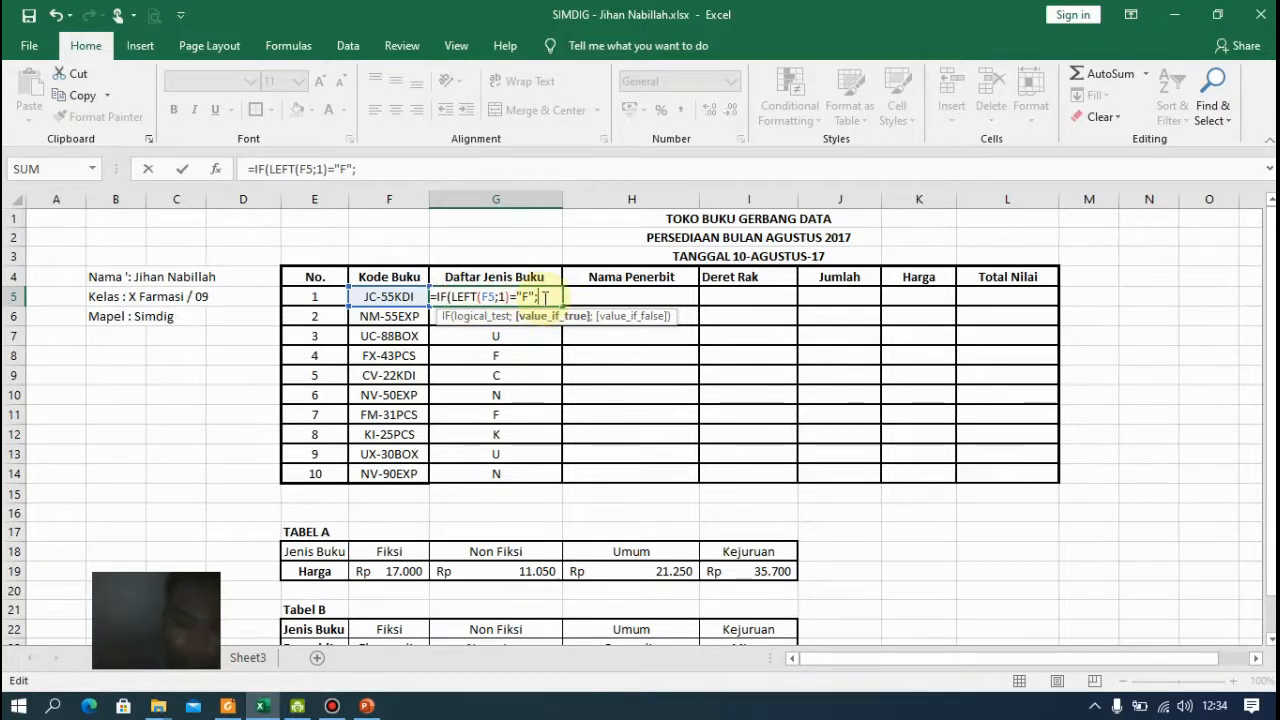
Add "Fiksi" as the IF's true result, followed by a separator for the false branch
text(F)
text(ik)
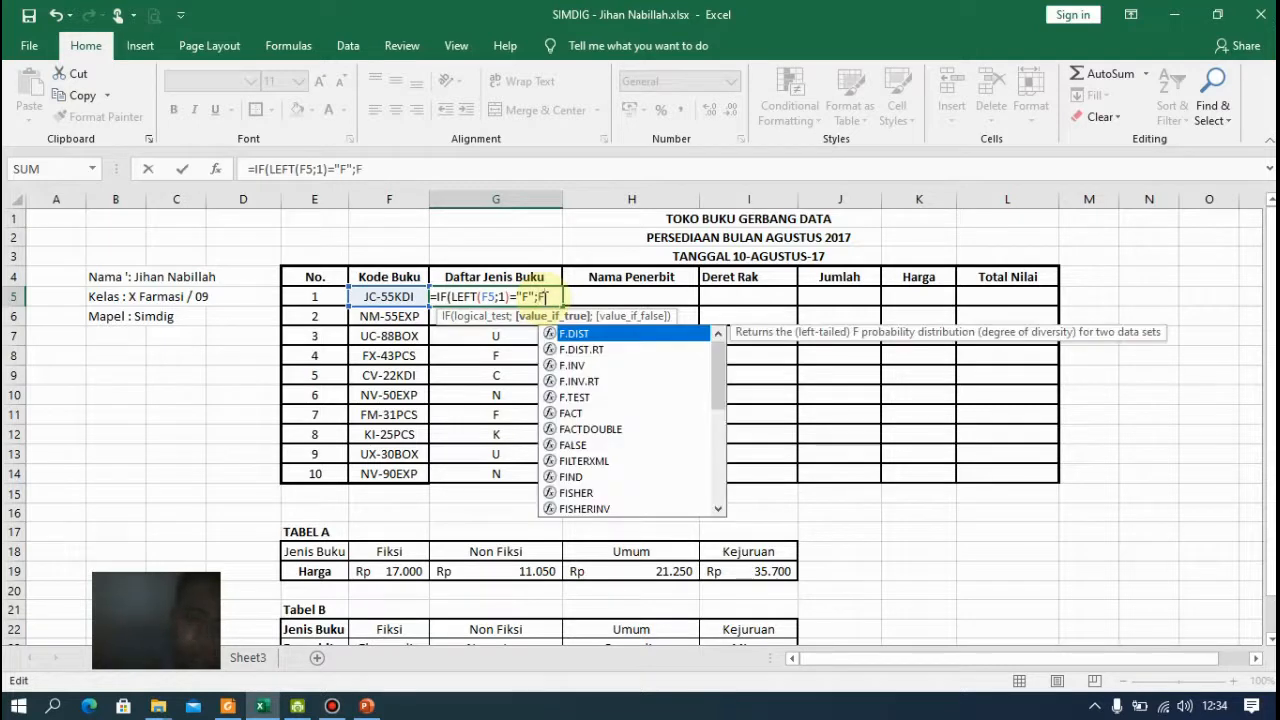
text(si)
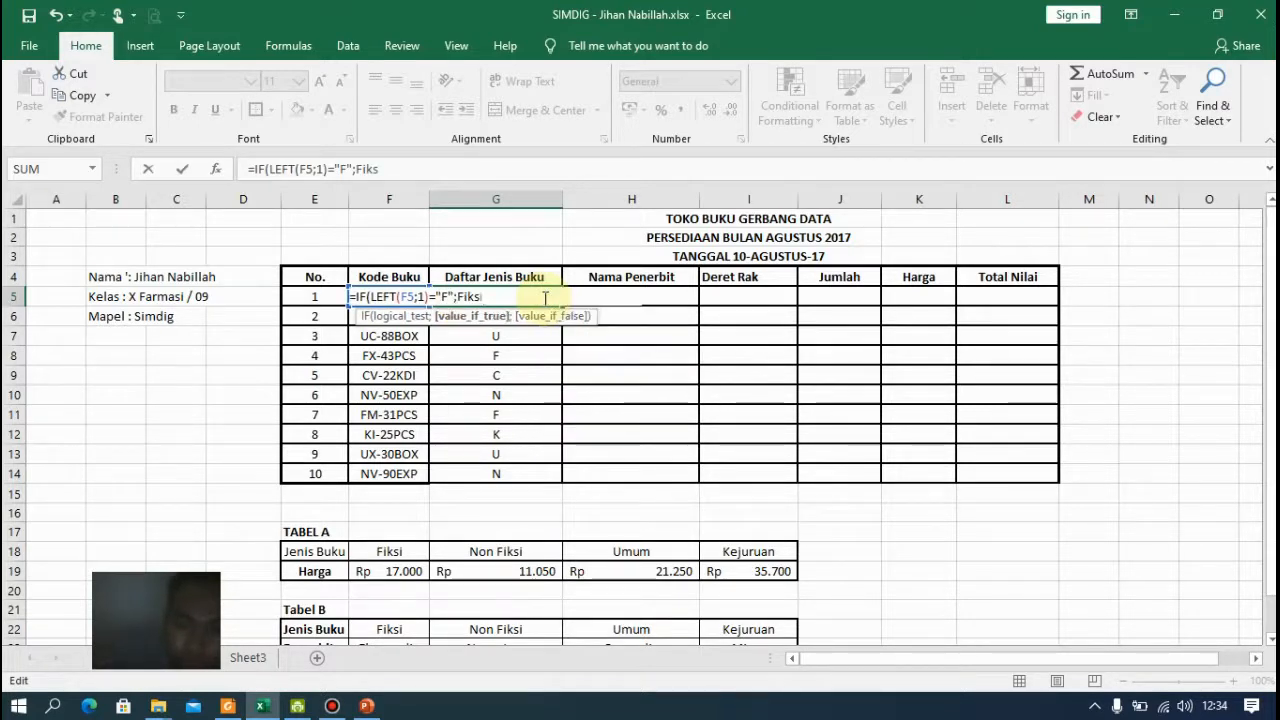
text(")
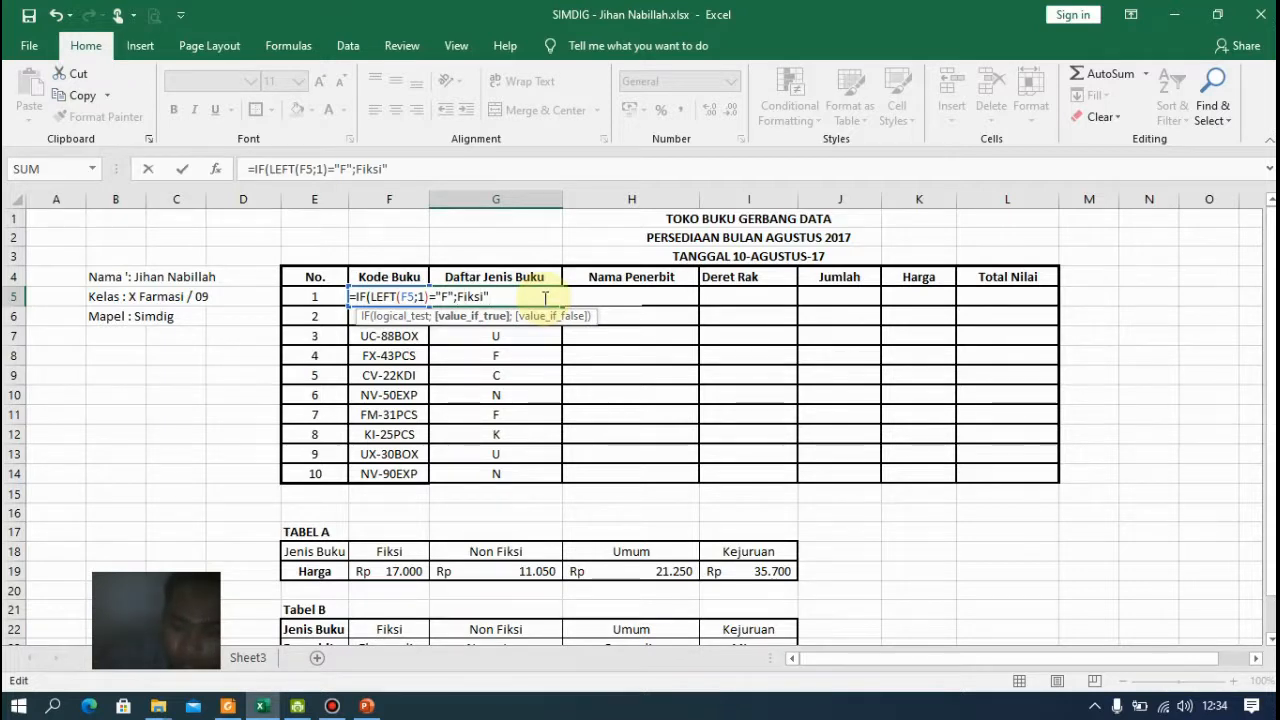
text(")
key(Right)
key(Right)
key(Right)
key(Right)
text(;)
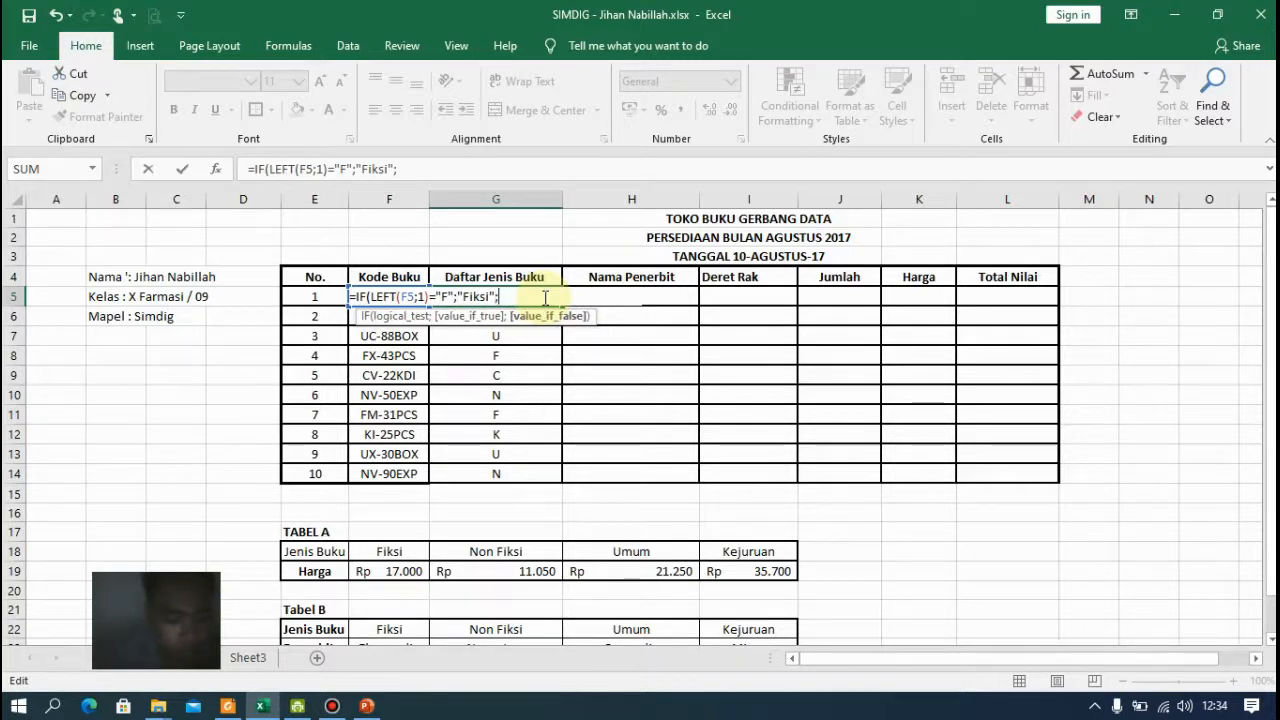
Copy the IF(LEFT(F5;1)="F";"Fiksi"; portion and paste it at the end of the formula as a nested IF
key(Left)
key(Left)
key(Left)
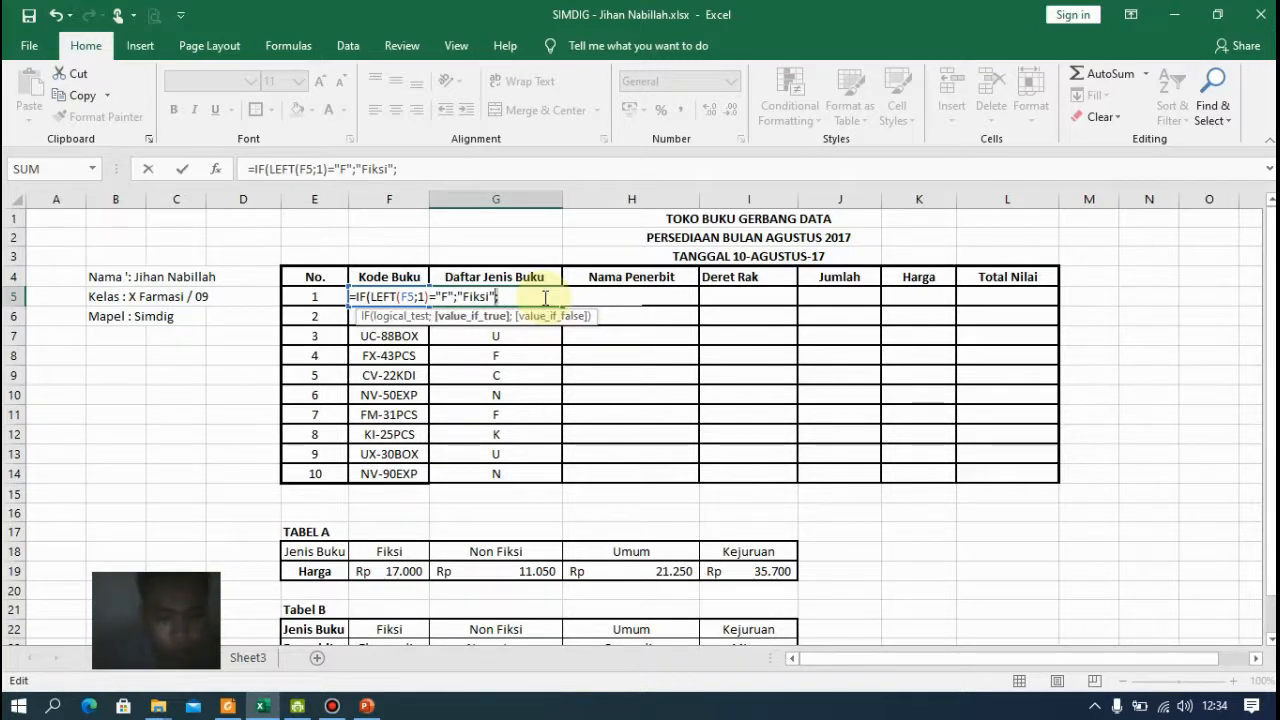
key(Left)
key(Left)
key(Left)
key(Left)
key(Left)
key(Left)
key(Left)
key(Left)
key(Left)
key(Left)
key(Left)
key(Left)
key(Left)
key(Left)
key(Left)
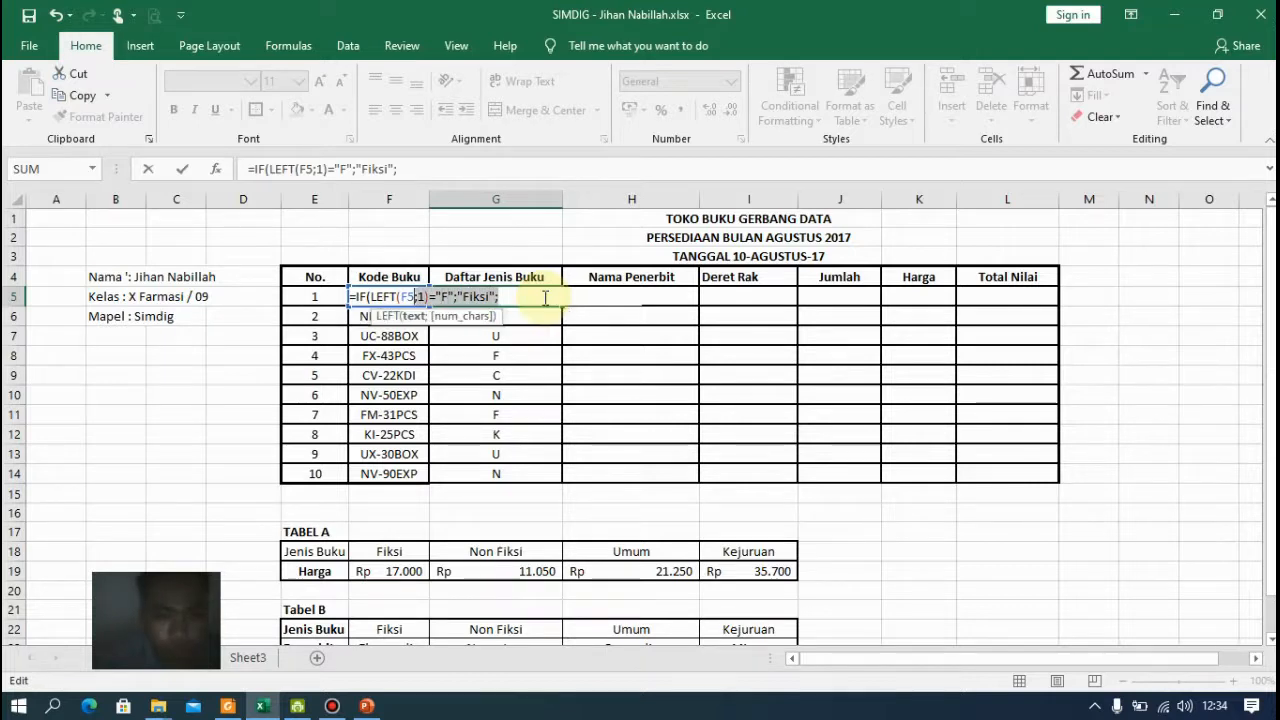
key(Left)
key(Left)
key(Left)
key(Left)
key(Left)
key(shift+End)
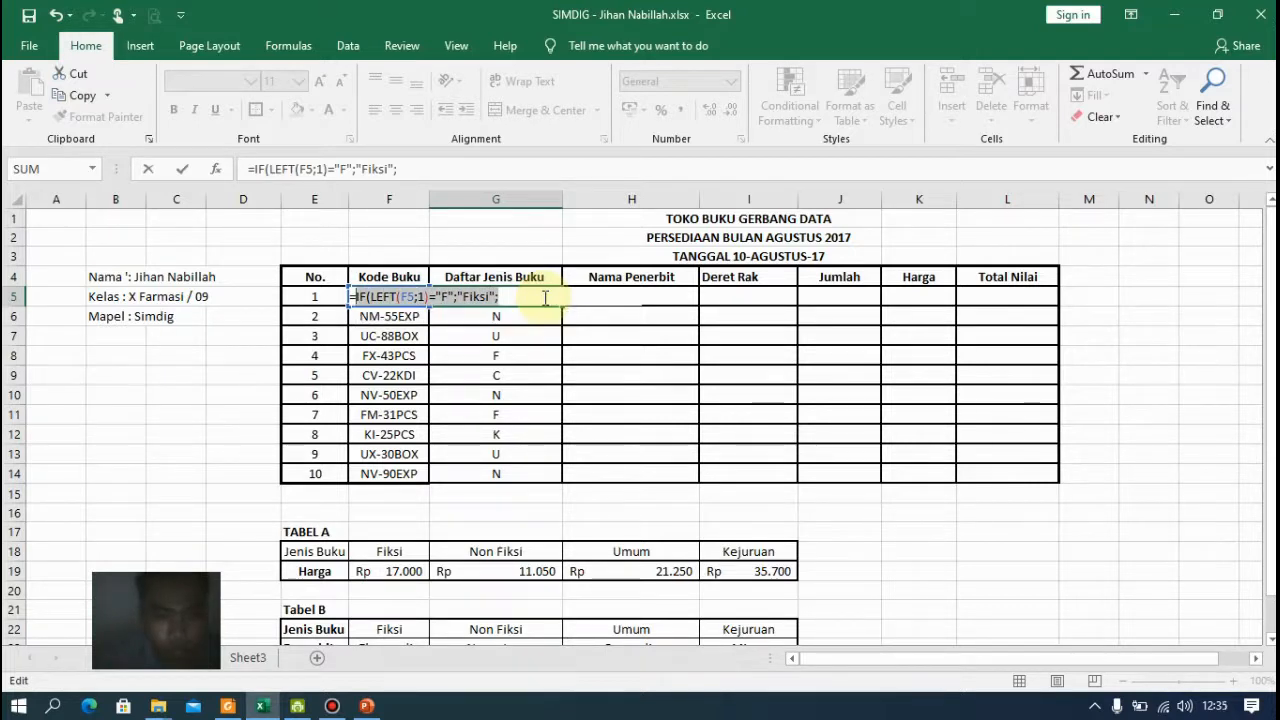
key(ctrl+c)
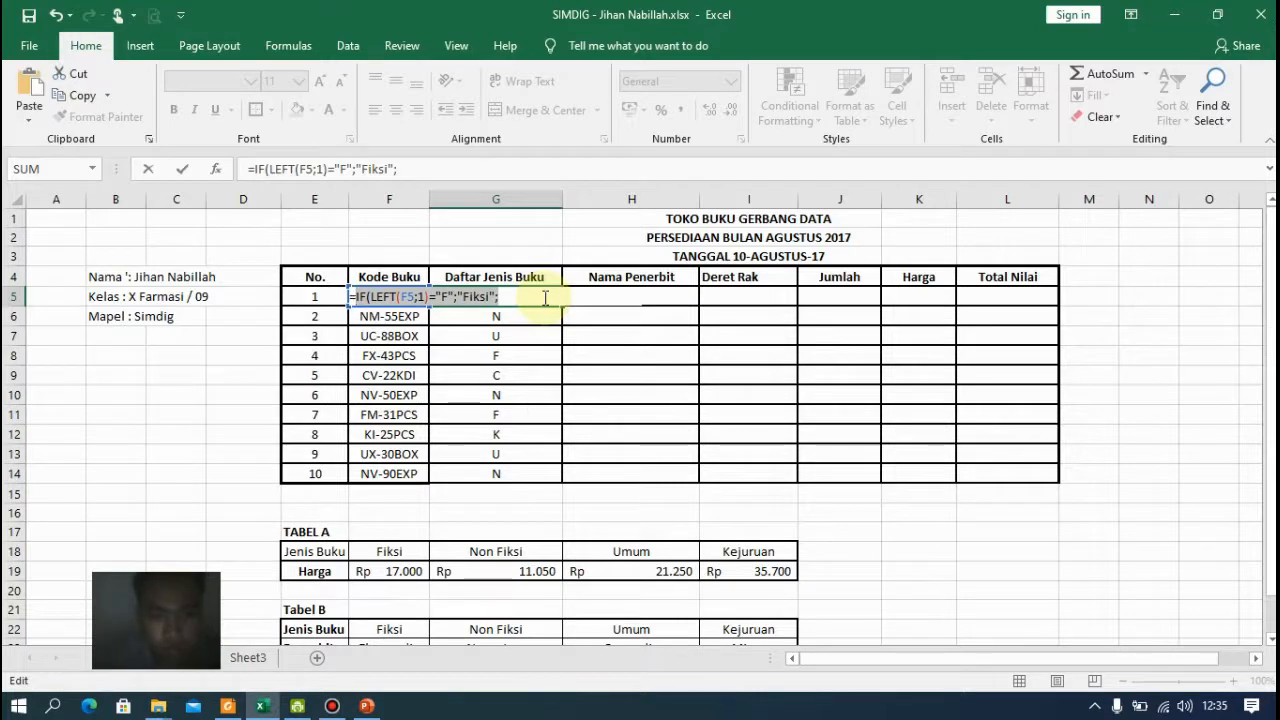
key(End)
key(ctrl+v)
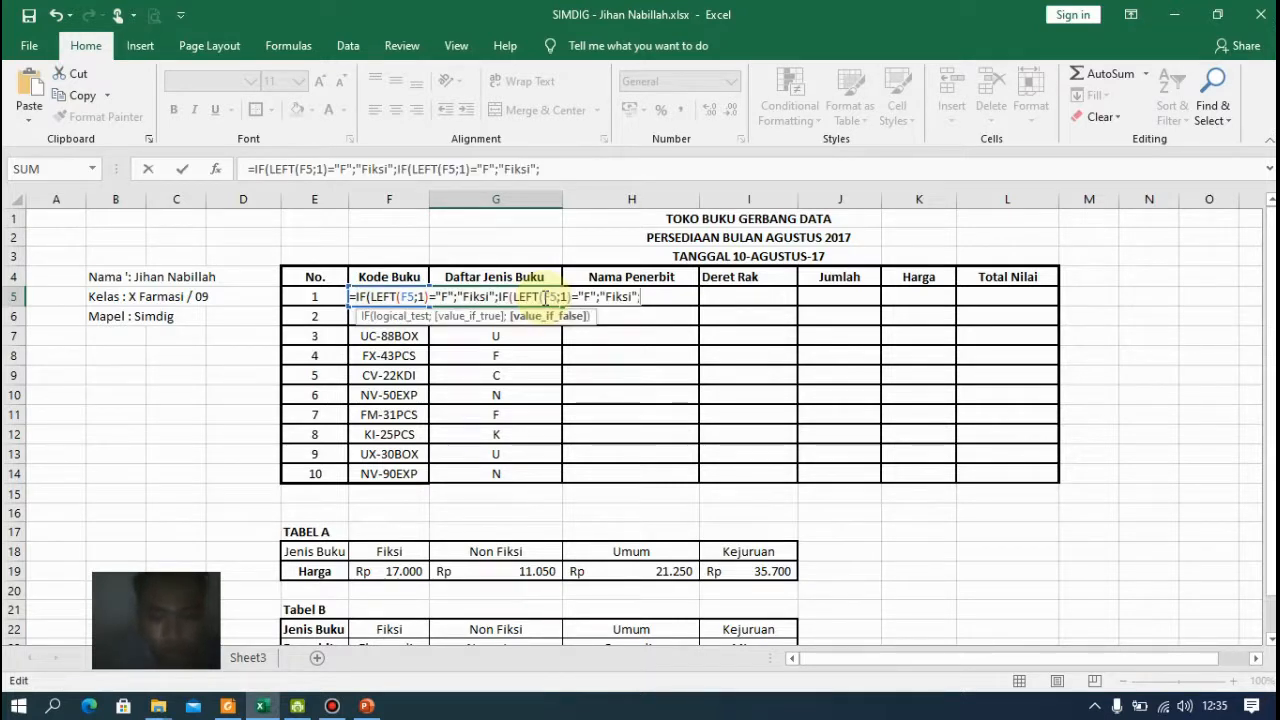
Change the second IF's test code to "N" and its result to "Non Fiksi"
key(Left)
key(Left)
key(Left)
key(Left)
key(Left)
key(Left)
key(Left)
key(Left)
key(Left)
key(Left)
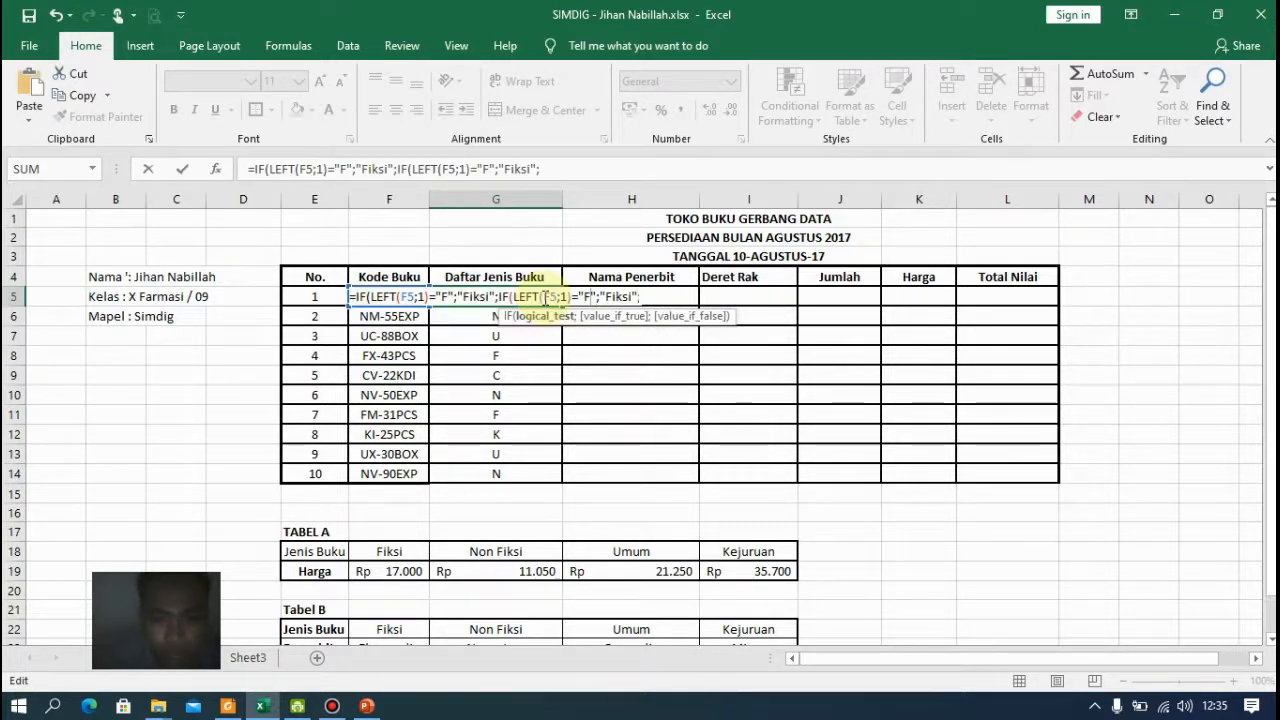
key(BackSpace)
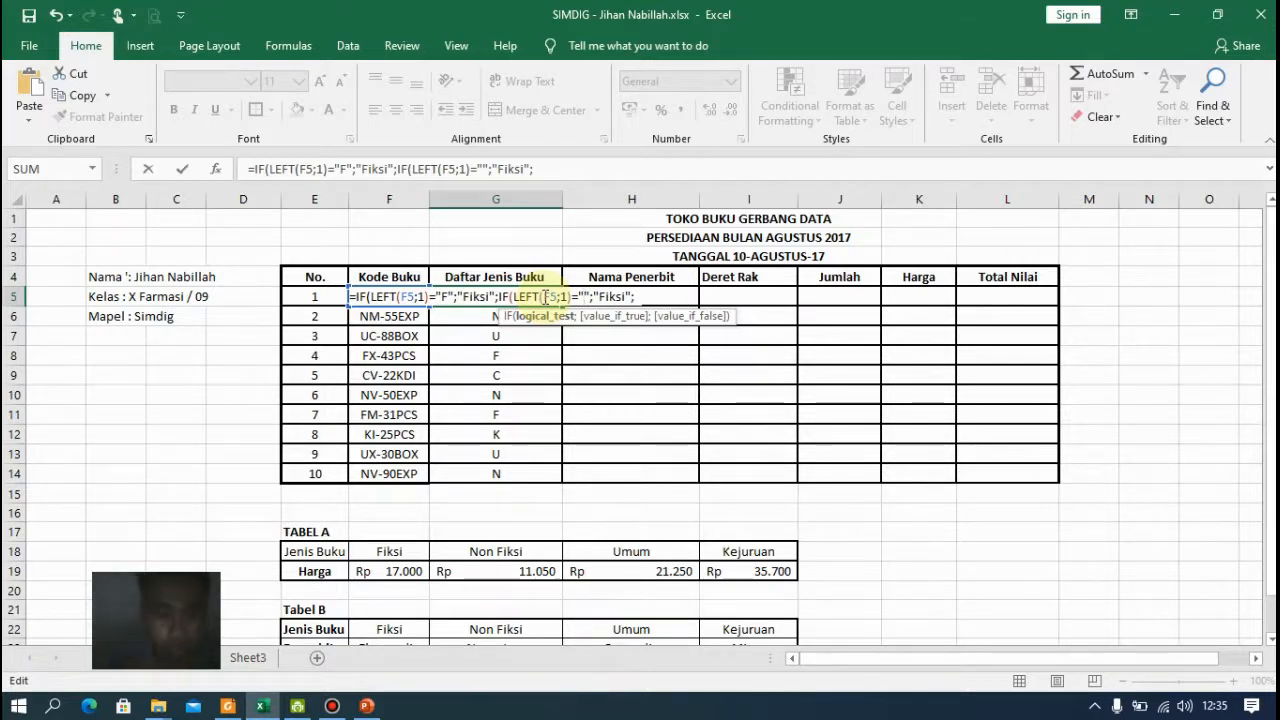
text(N)
click(545, 297)
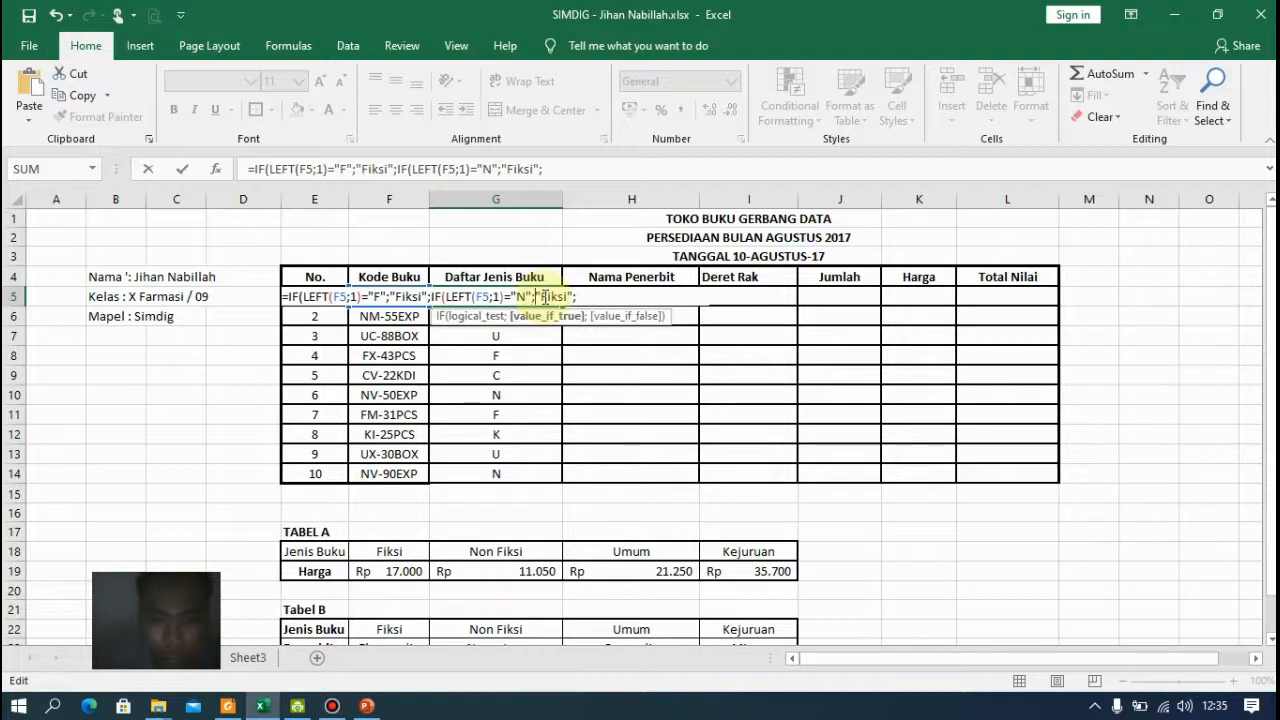
text(Non)
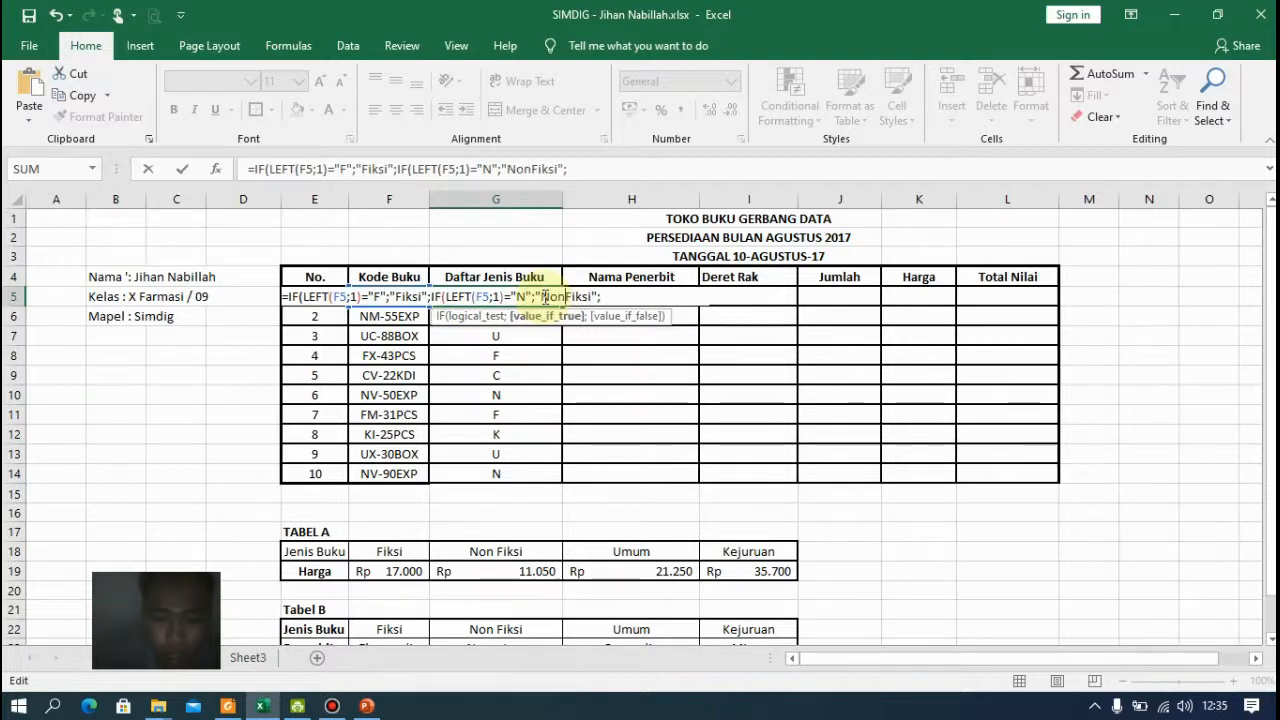
key(End)
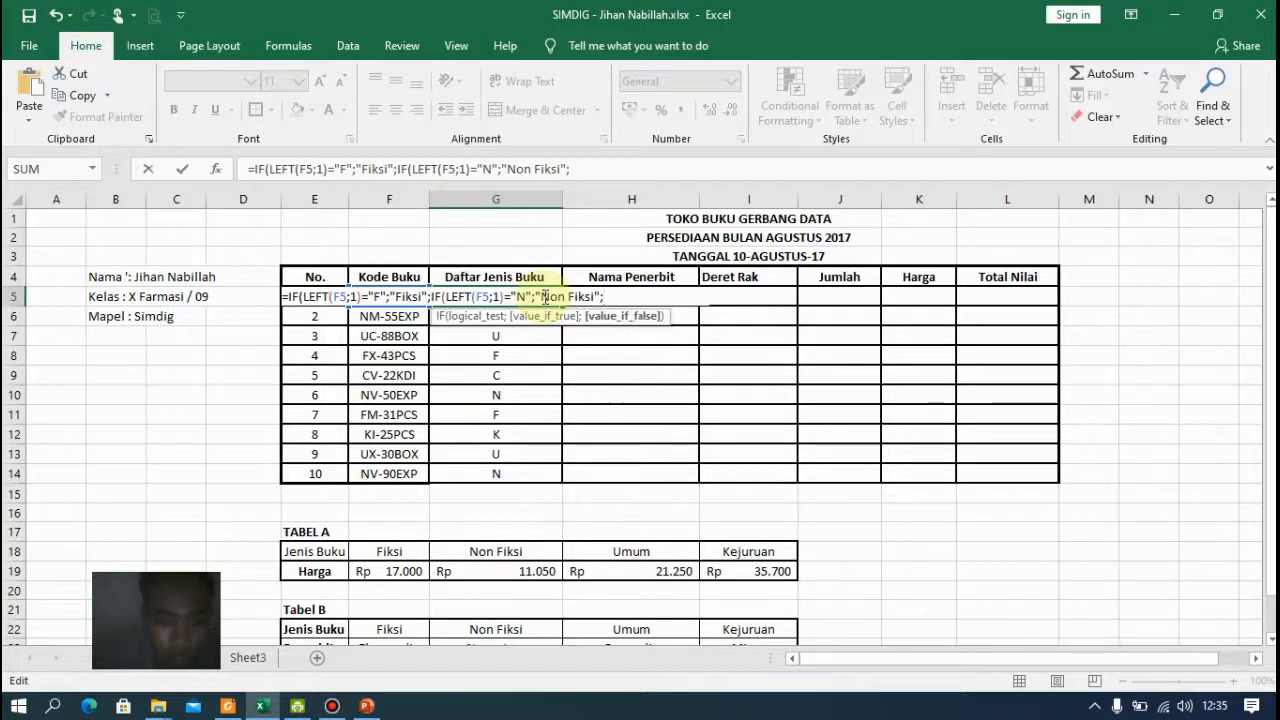
Paste a third nested IF at the end and change its test code to "U"
key(ctrl+v)
key(Left)
key(Left)
key(Left)
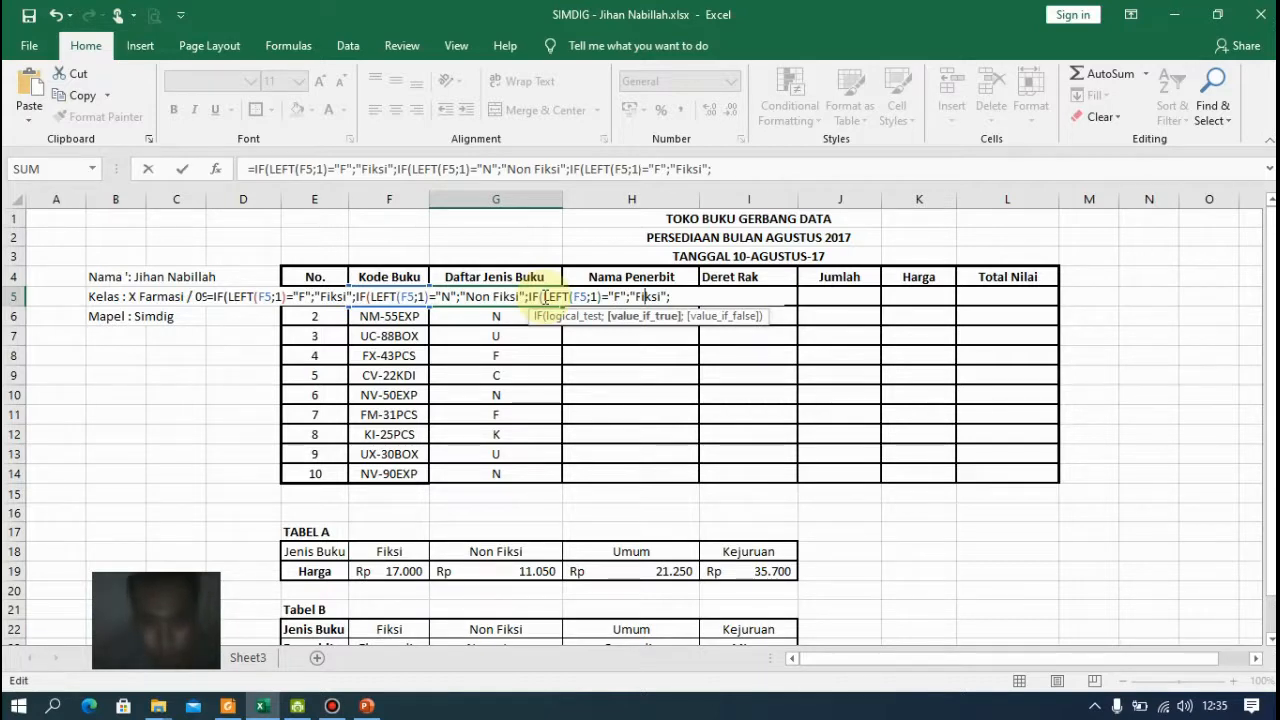
key(Left)
key(Left)
key(Left)
key(Left)
key(Left)
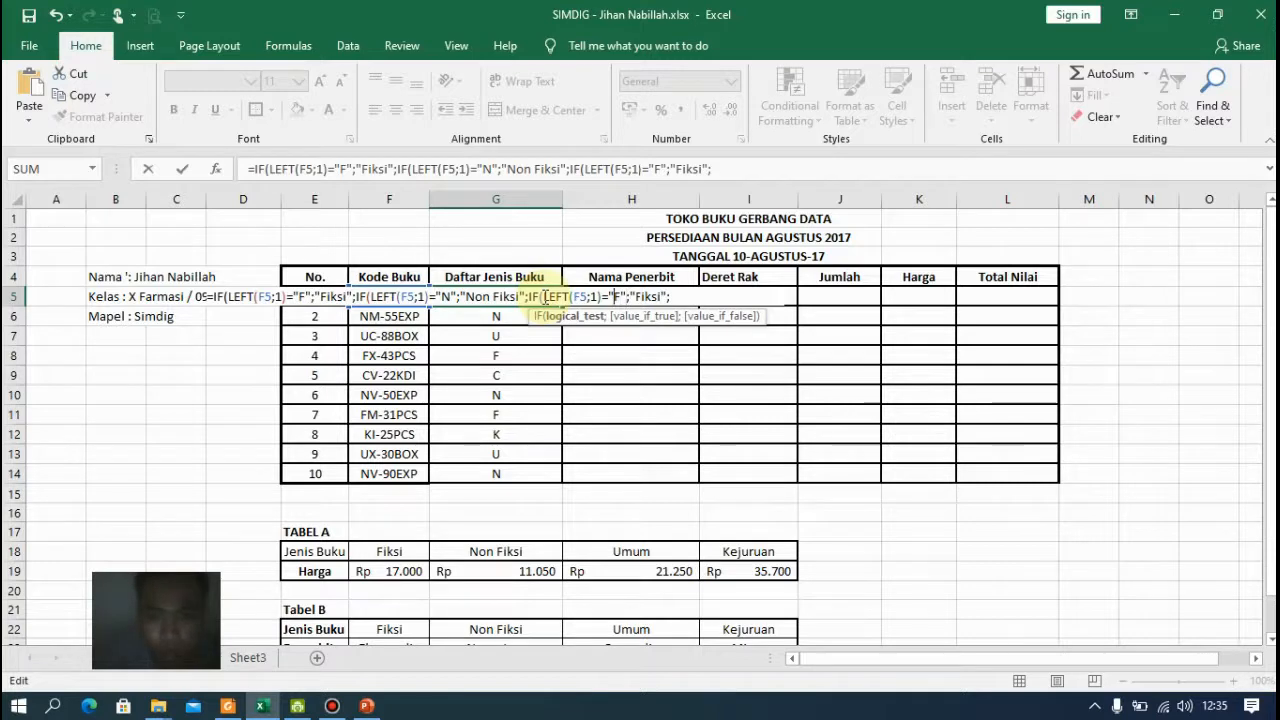
key(End)
key(Left)
key(Left)
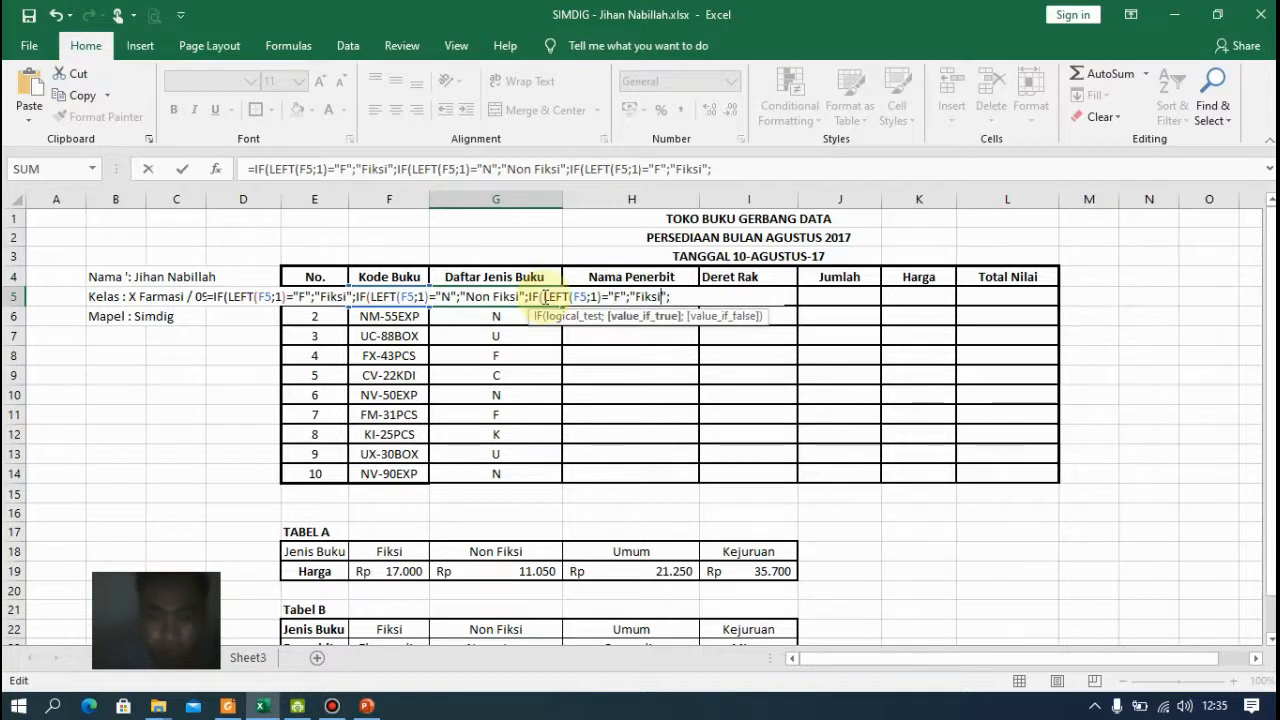
key(Left)
key(Left)
key(Left)
key(Left)
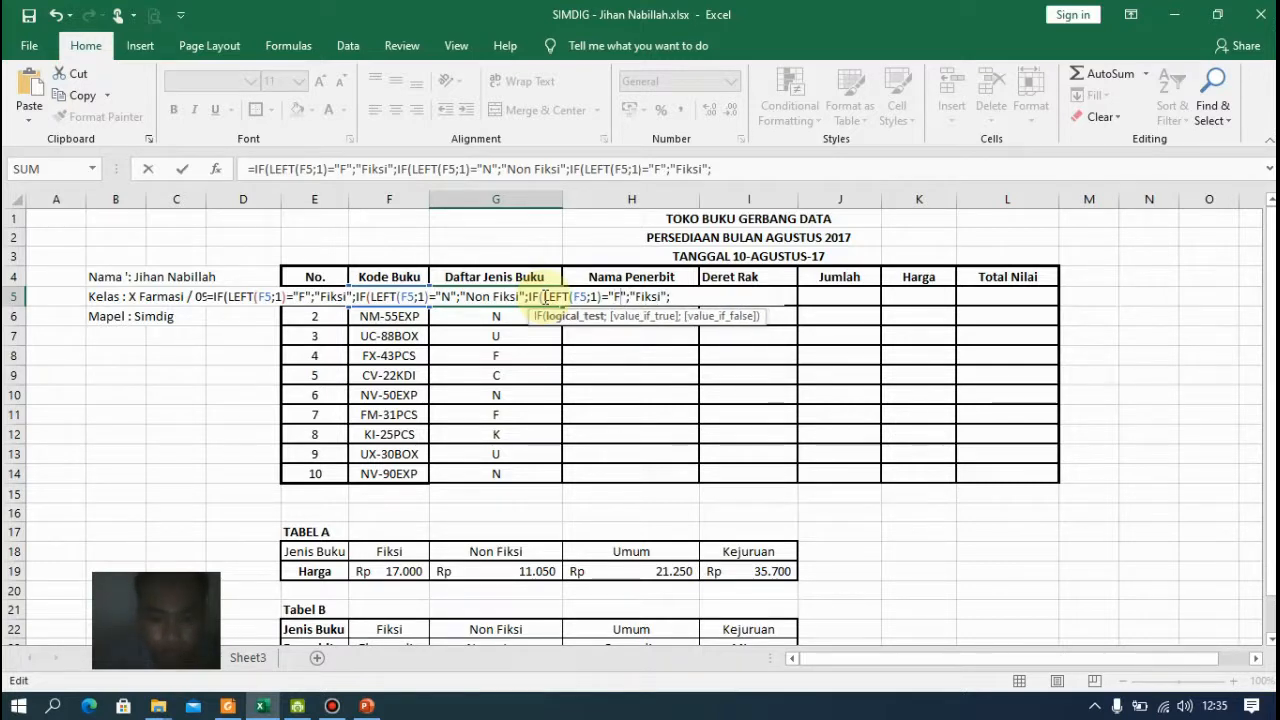
text(u)
key(BackSpace)
key(BackSpace)
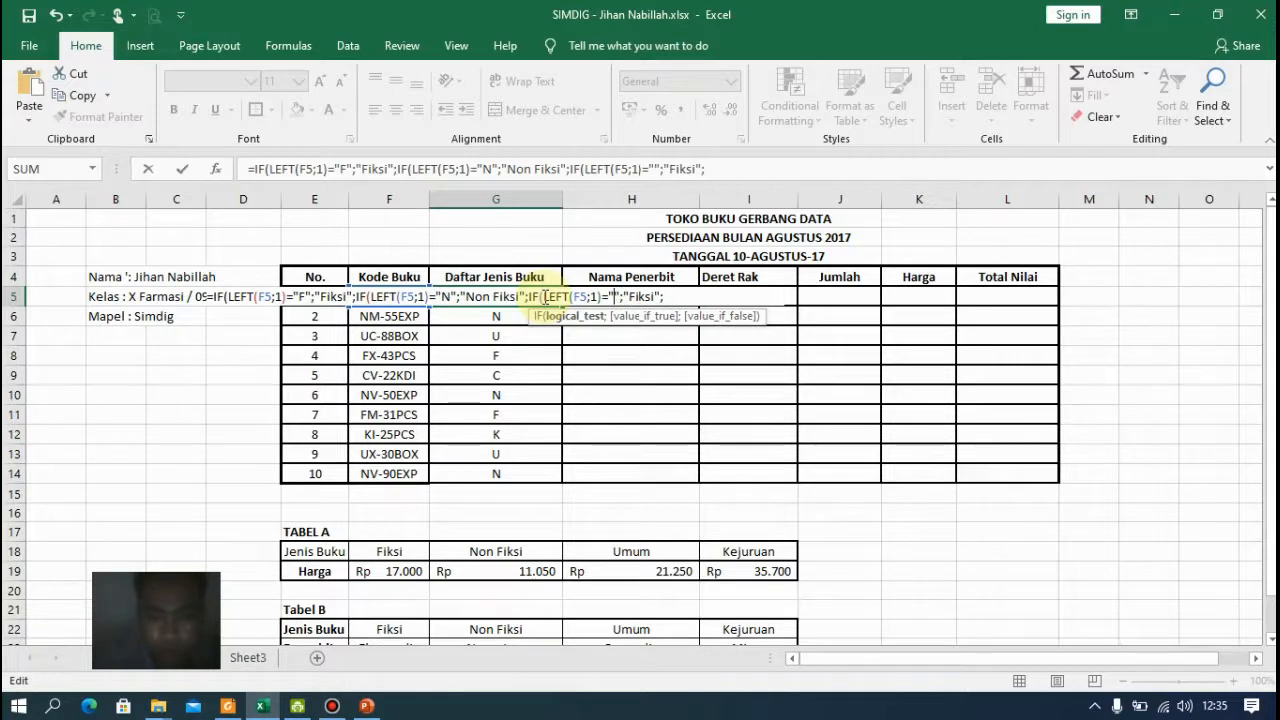
text(U)
Replace the third IF's result with "Umum"
key(Right)
key(Right)
key(Right)
key(shift+Right)
key(shift+Right)
key(shift+Right)
key(shift+Right)
key(shift+Right)
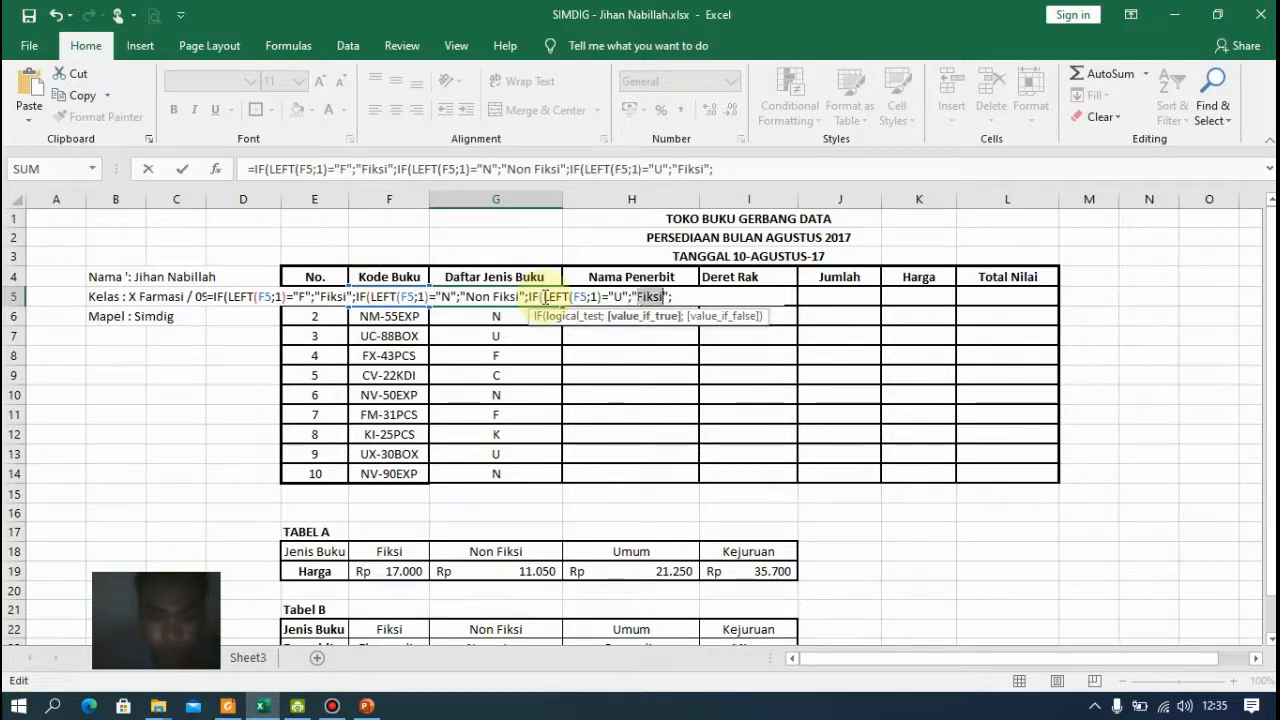
text(Umum)
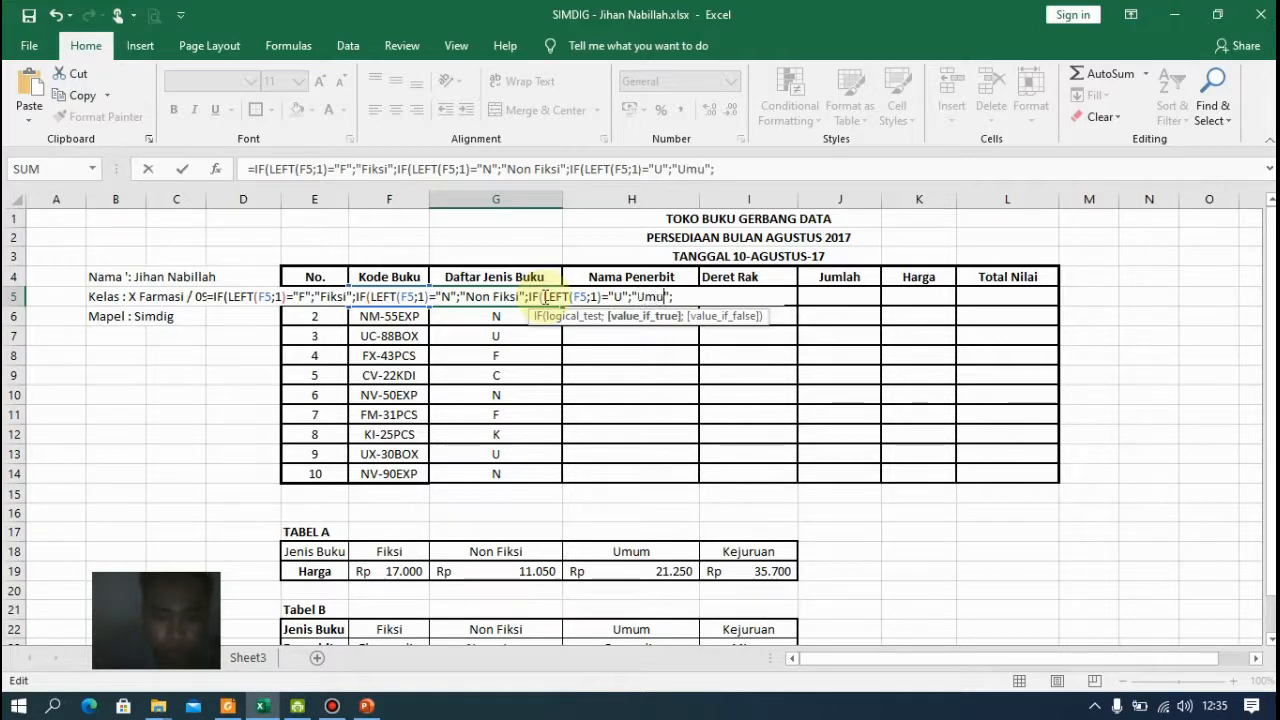
key(Right)
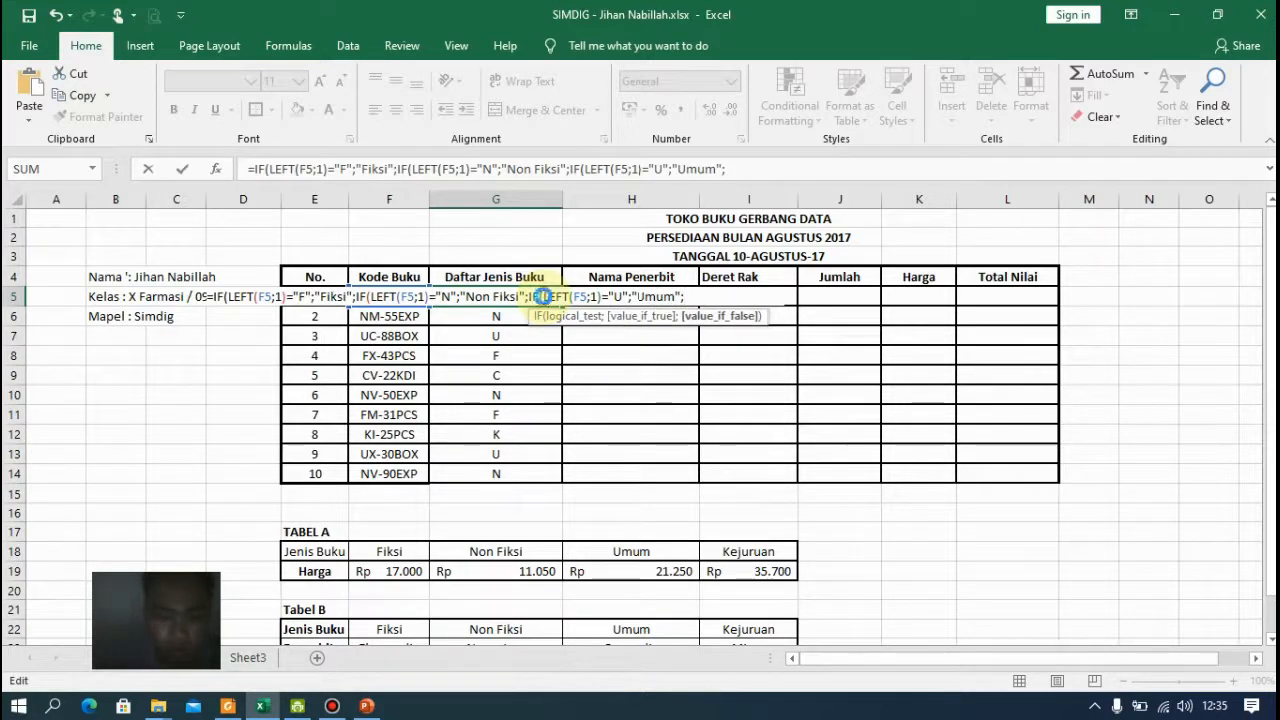
Paste a fourth nested IF at the end and change its test code to "J"
text(IF(LEFT(F5;1)="F";"Fiksi";)
key(Left)
key(Left)
key(Left)
key(Left)
key(Left)
key(Left)
key(Left)
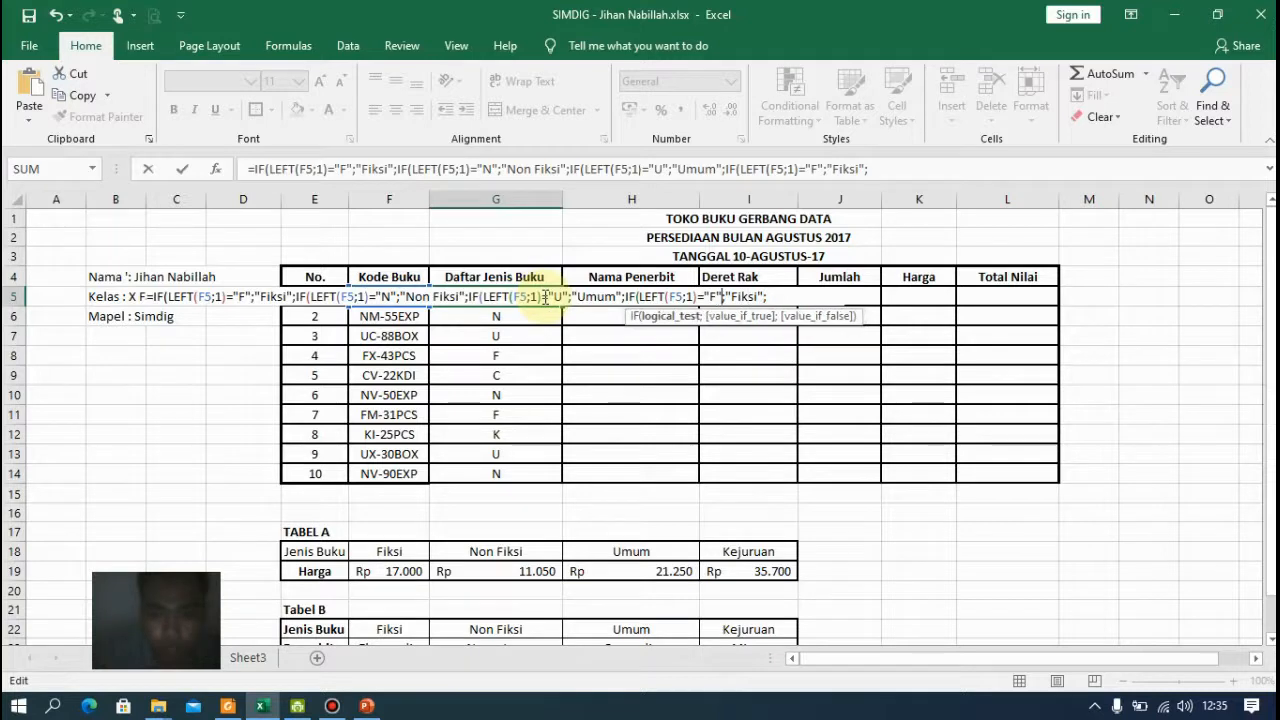
key(BackSpace)
text(J)
key(Right)
key(Right)
key(Right)
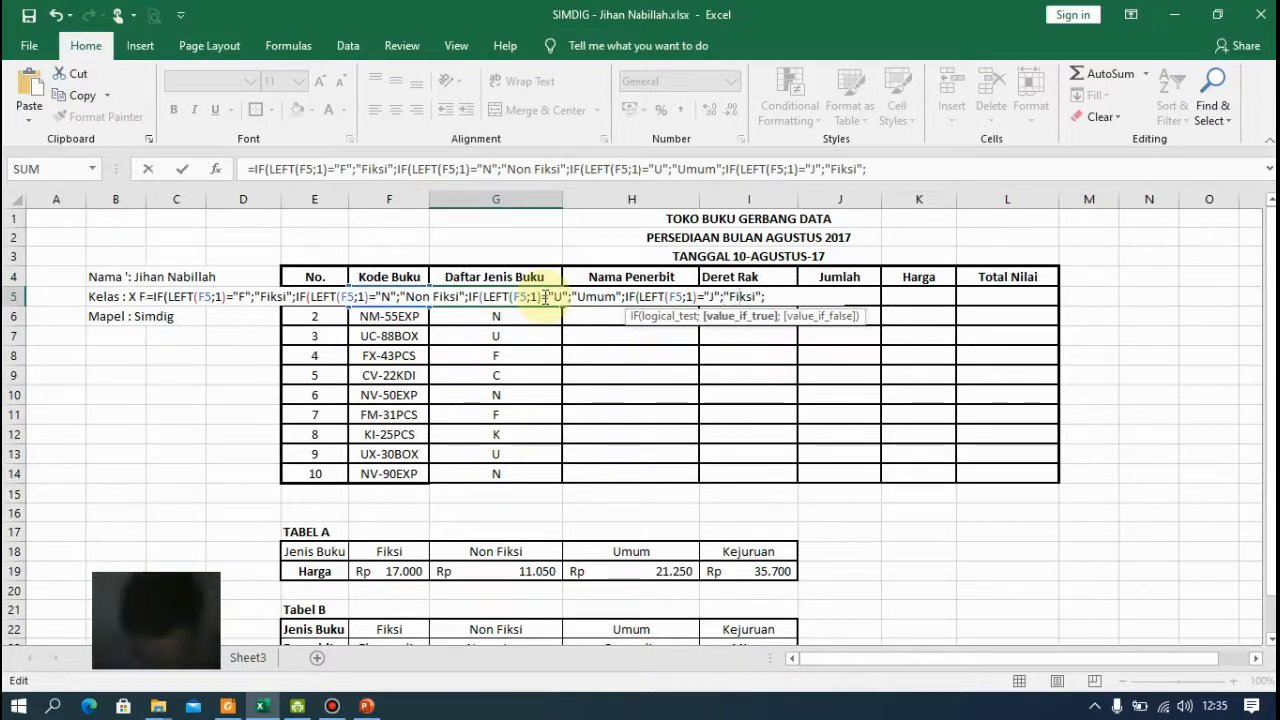
Replace the fourth IF's result with "Kejuruan"
key(Right)
key(Right)
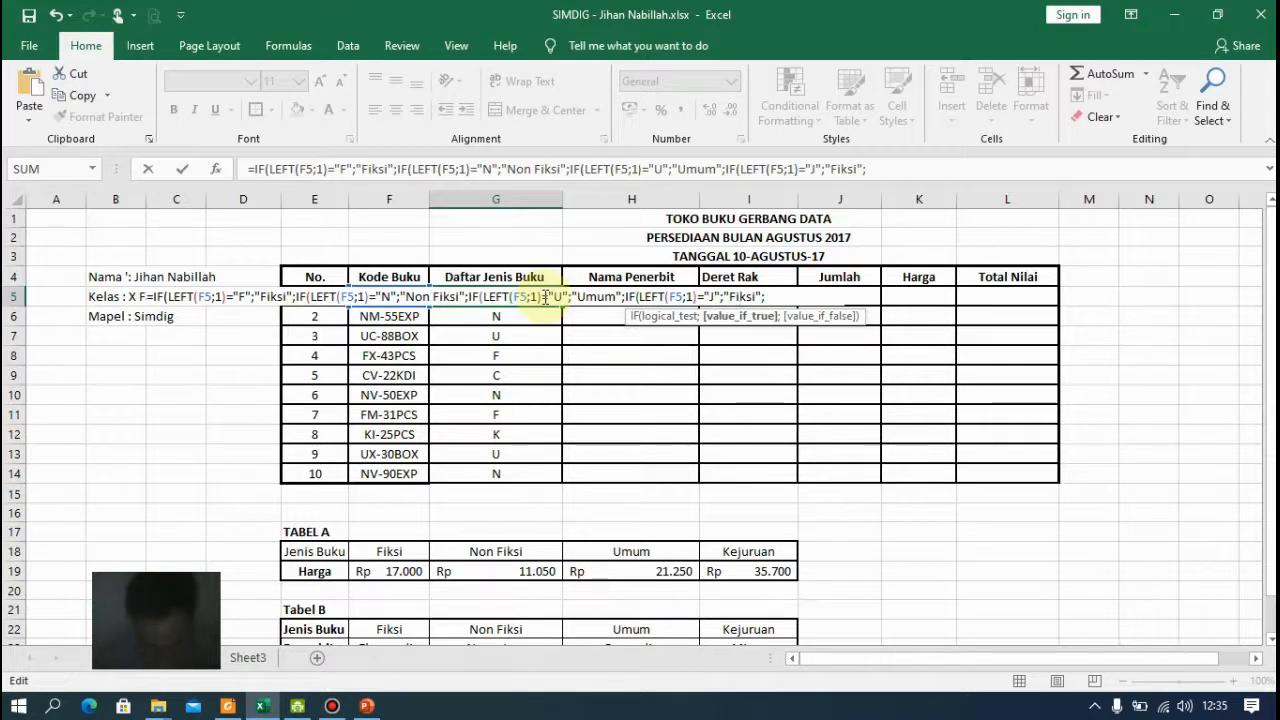
key(Left)
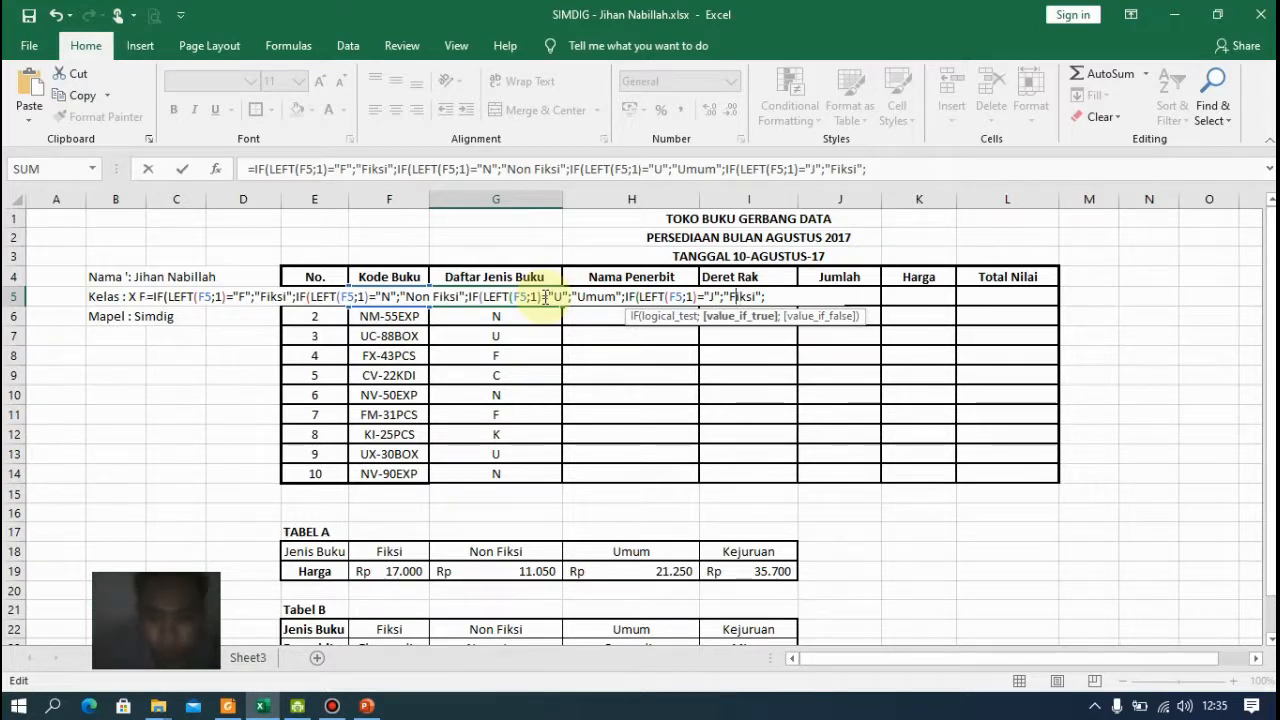
key(shift+Right)
key(shift+Right)
key(shift+Right)
key(shift+Right)
key(shift+Right)
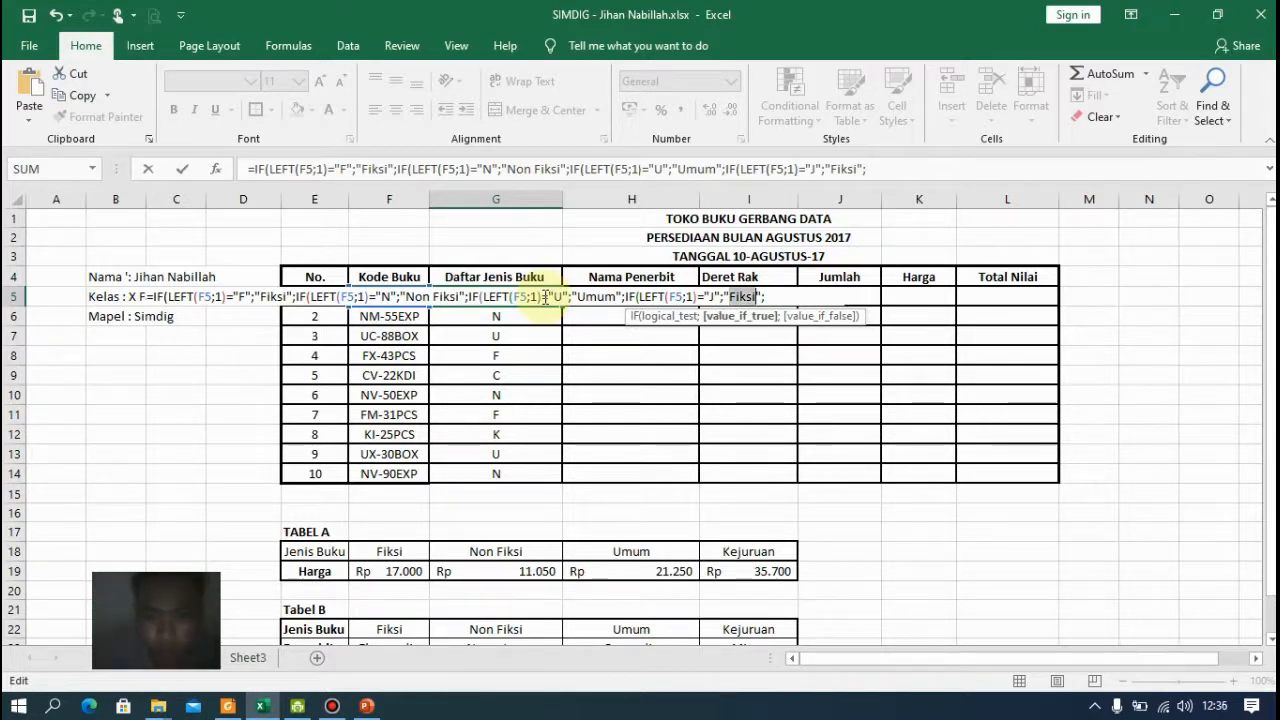
text(Kejuruan)
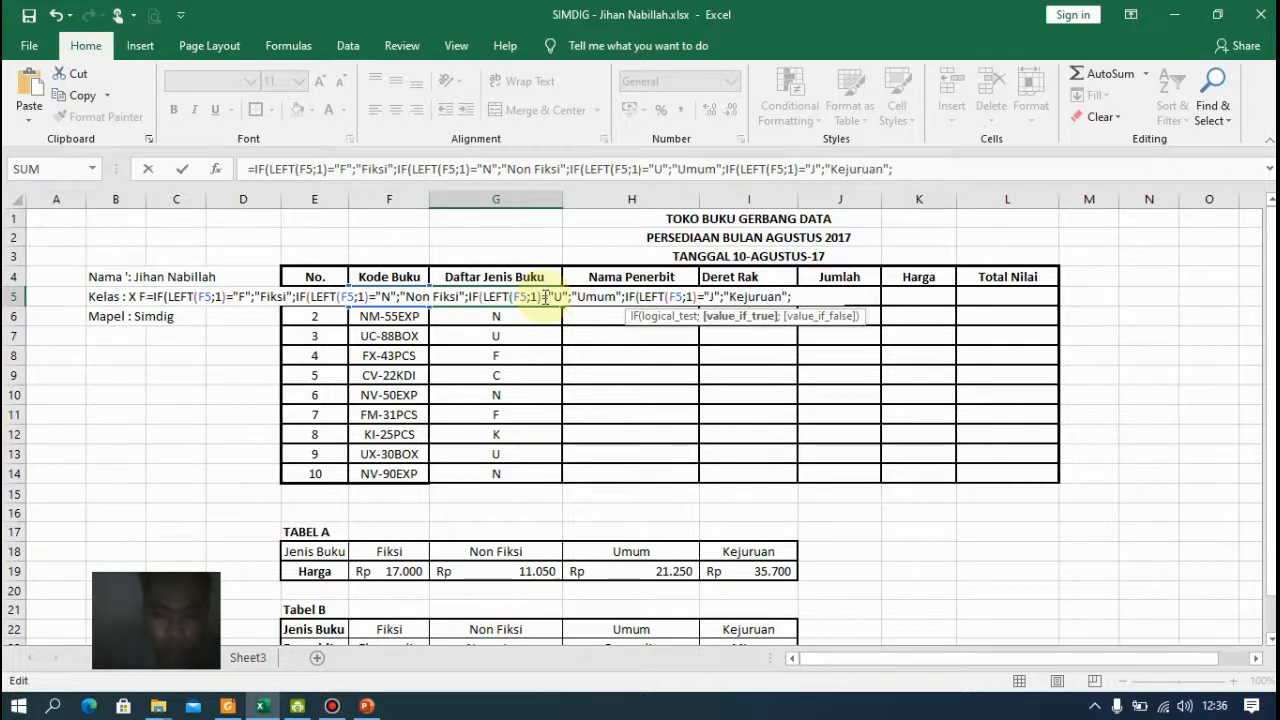
Close all the nested IF parentheses after an empty-text fallback and confirm the formula in G5
key(Right)
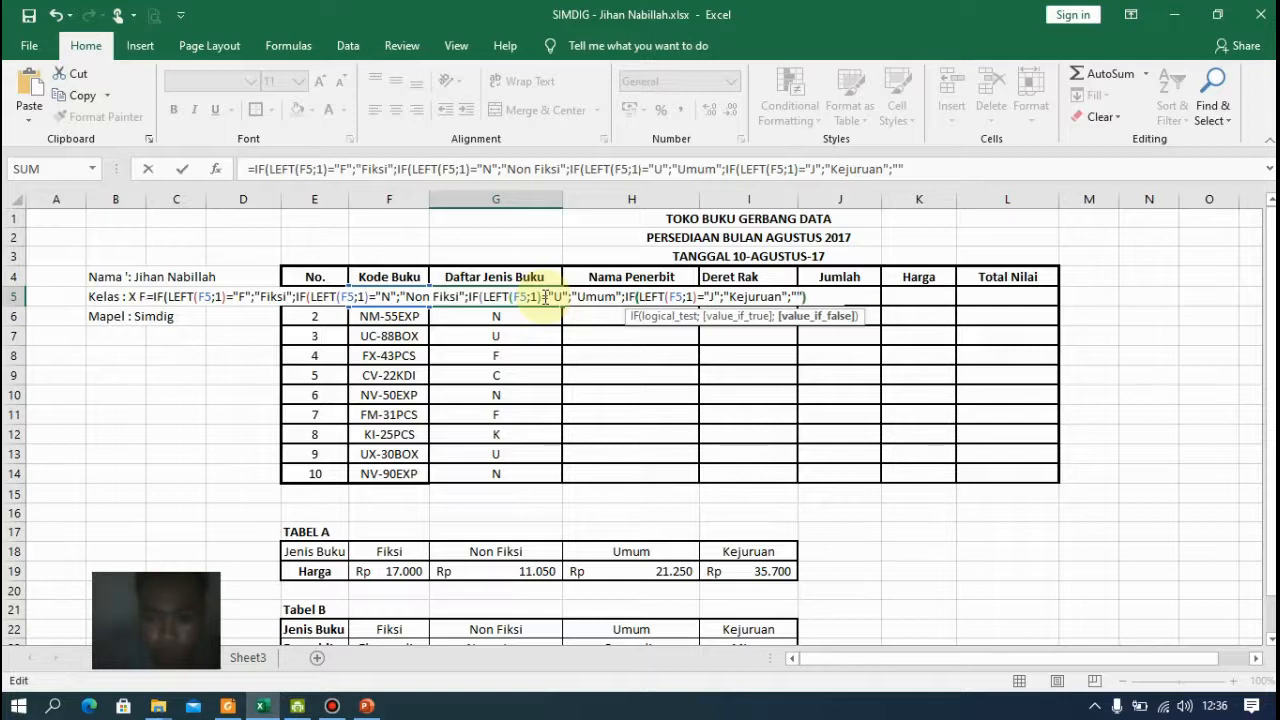
text())))
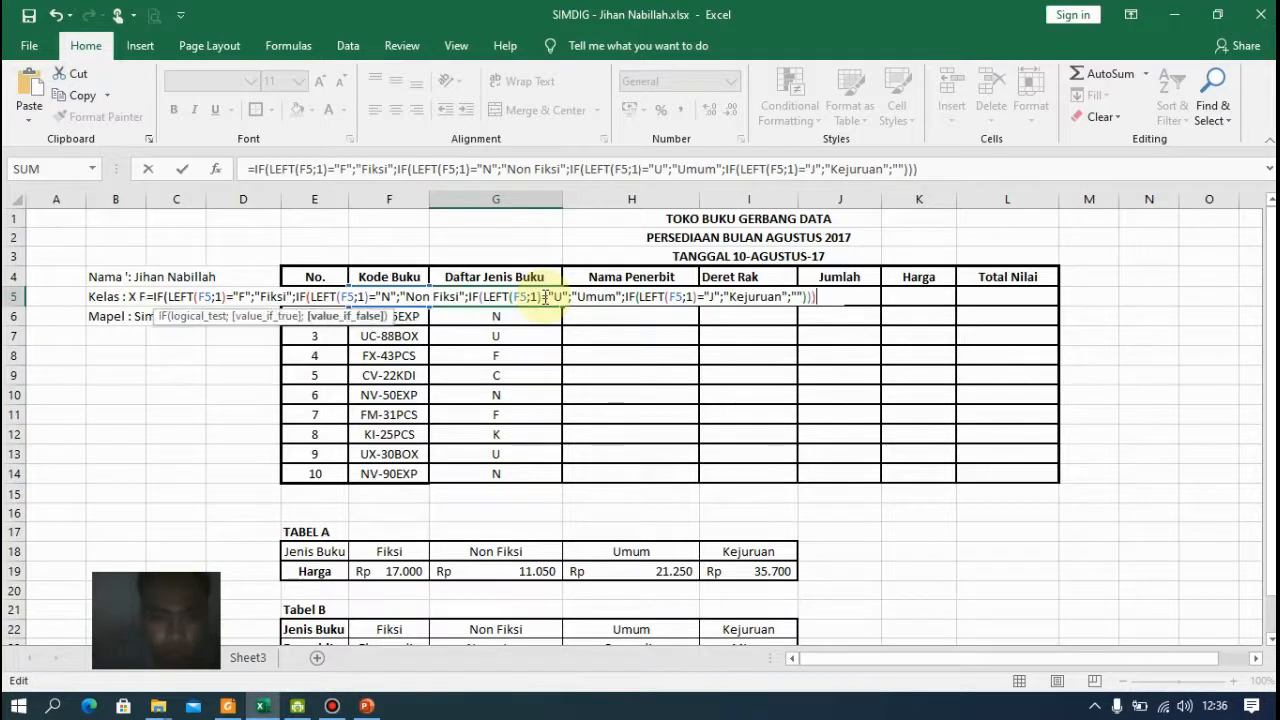
text())
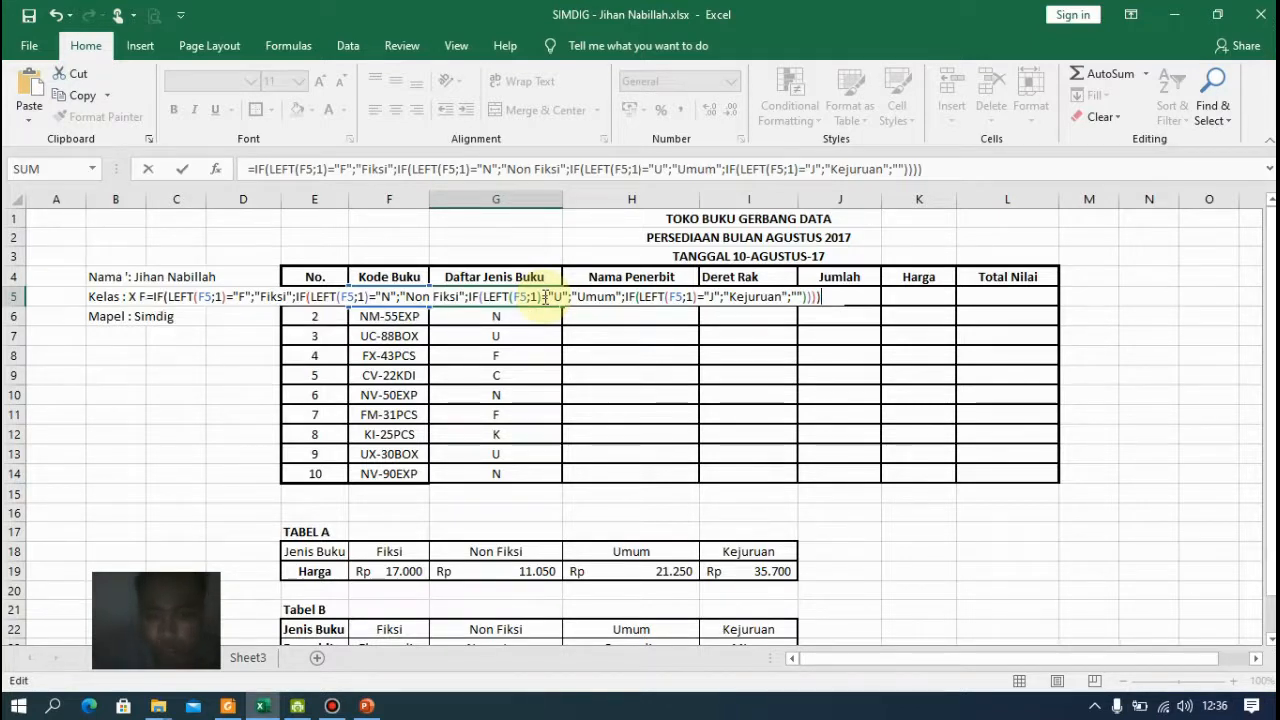
key(Return)
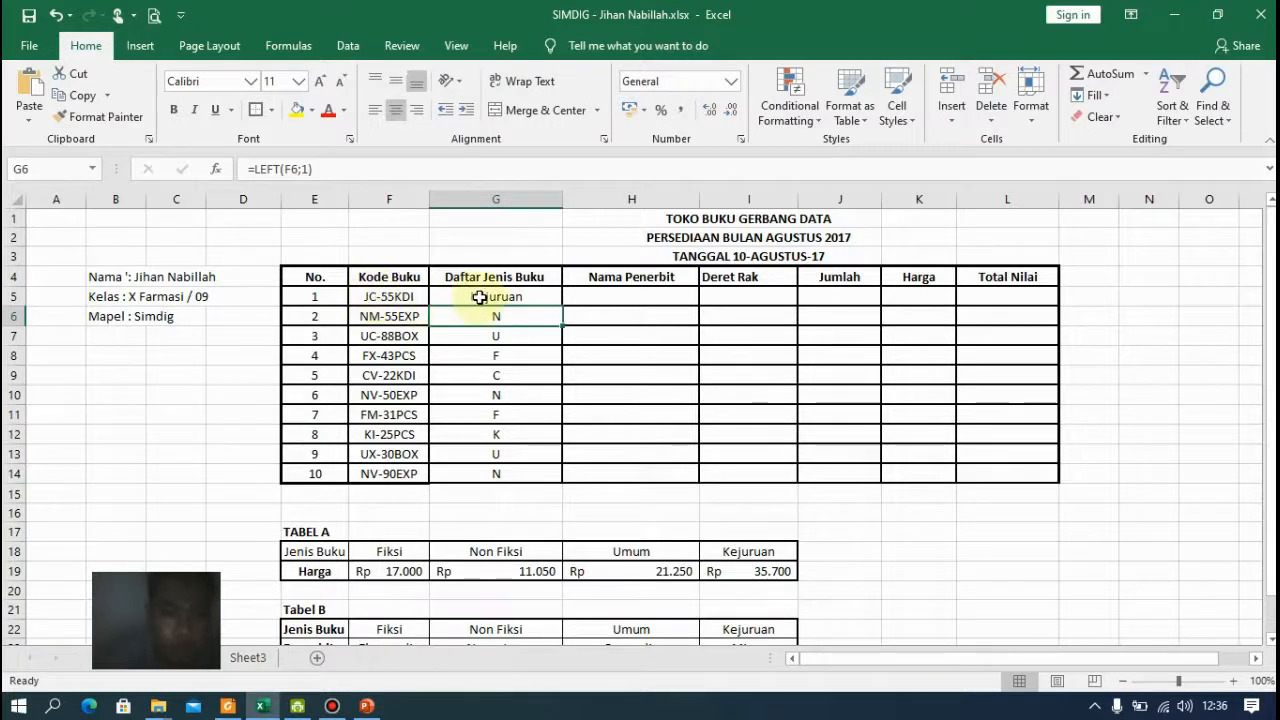
Fill the G5 formula down the Daftar Jenis Buku column to G14
click(486, 297)
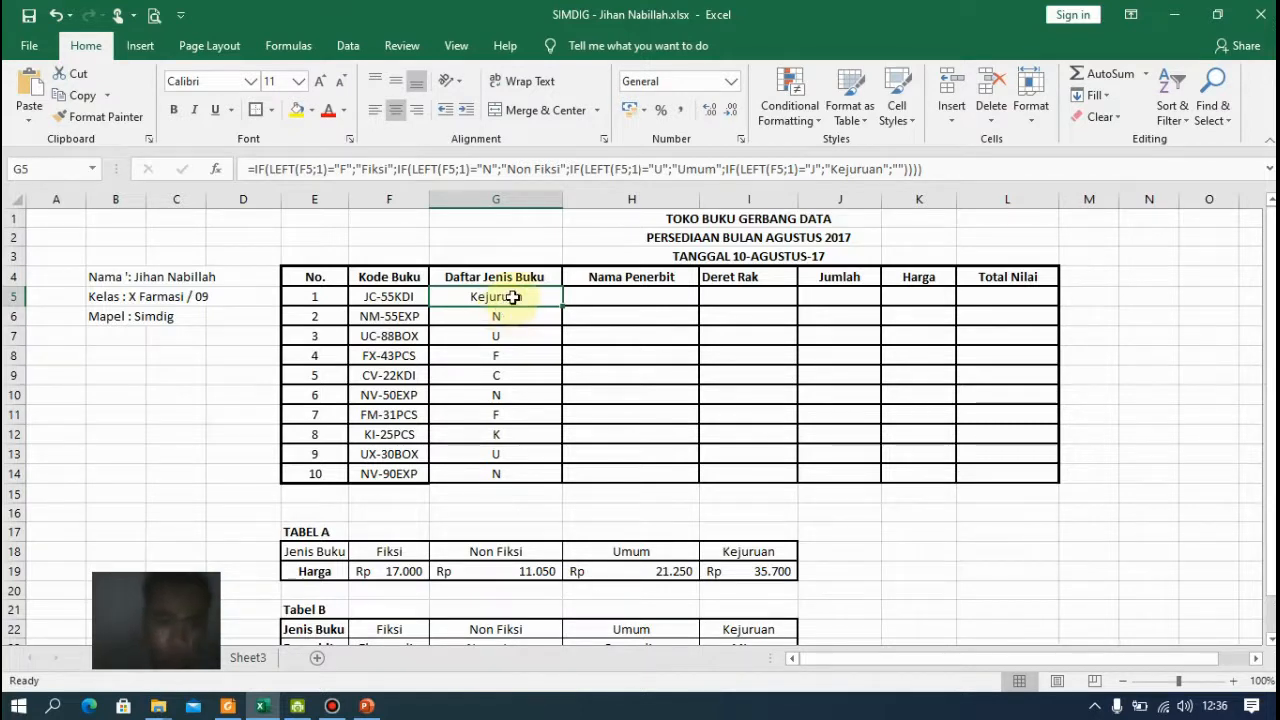
drag(561, 307, 555, 478)
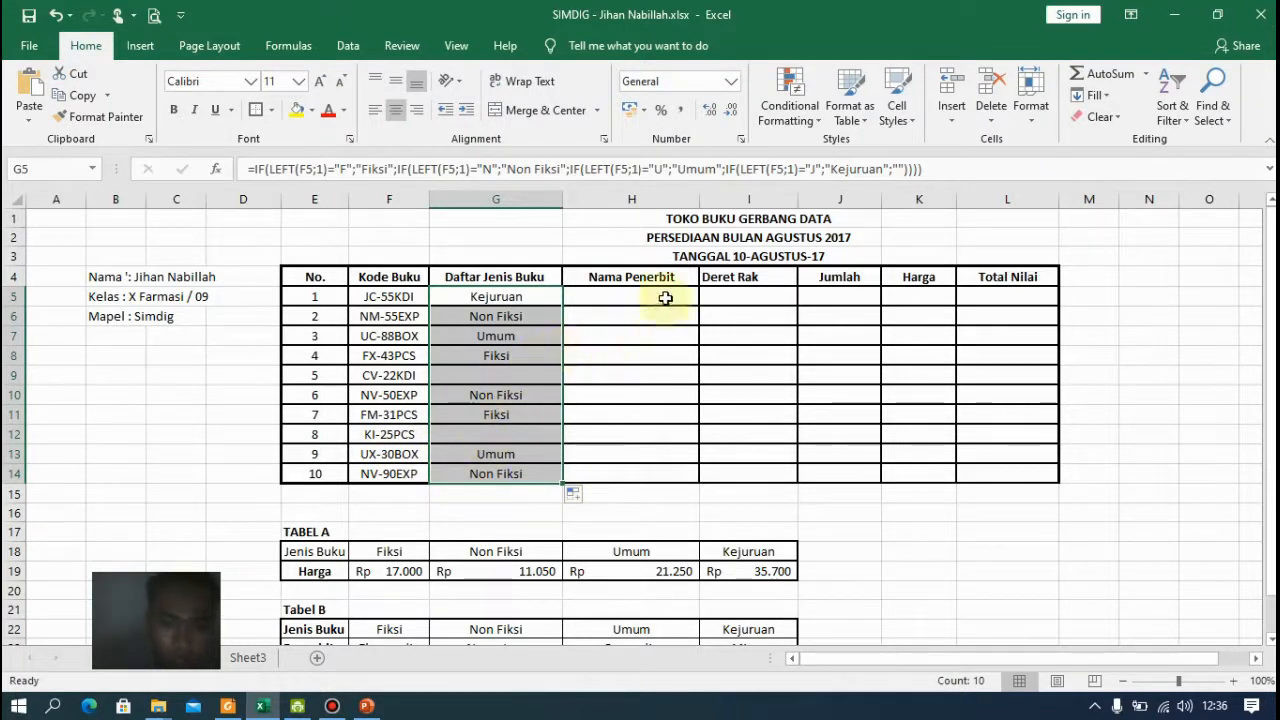
Start an HLOOKUP formula in H5 using G5 as the lookup value
click(660, 296)
scroll(623, 400, down, 2)
scroll(623, 400, down, 1)
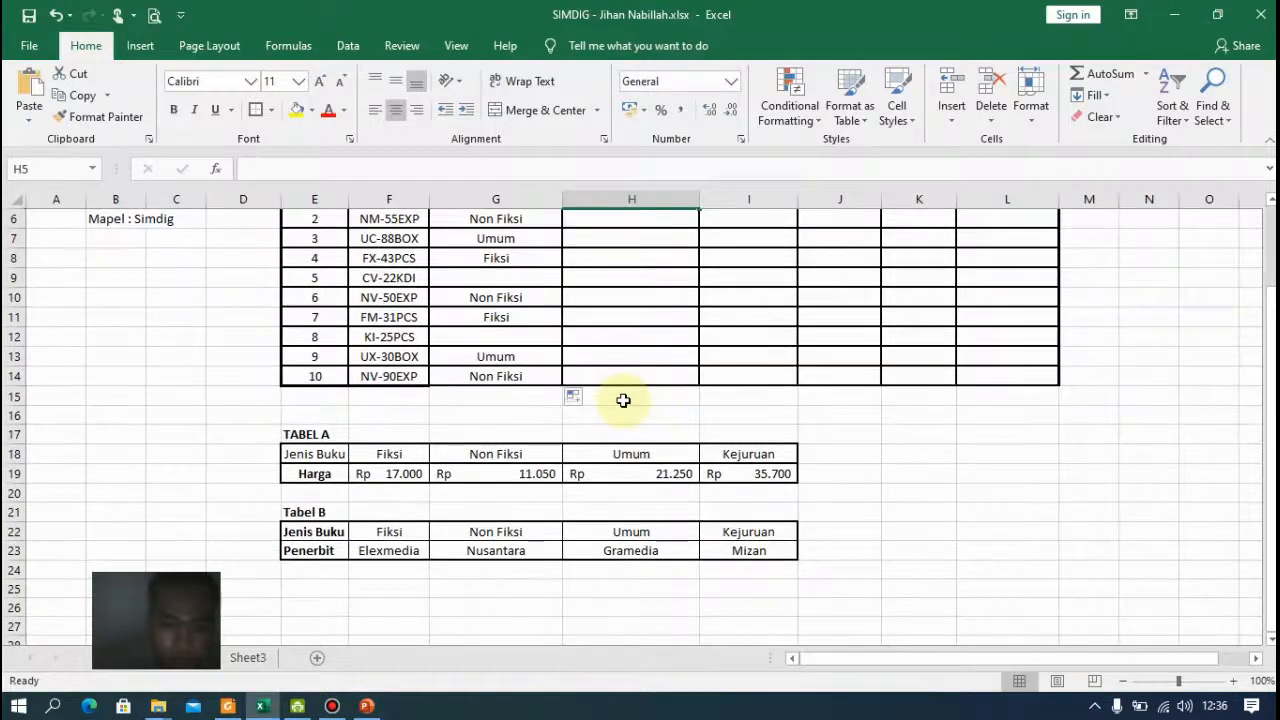
scroll(623, 400, up, 1)
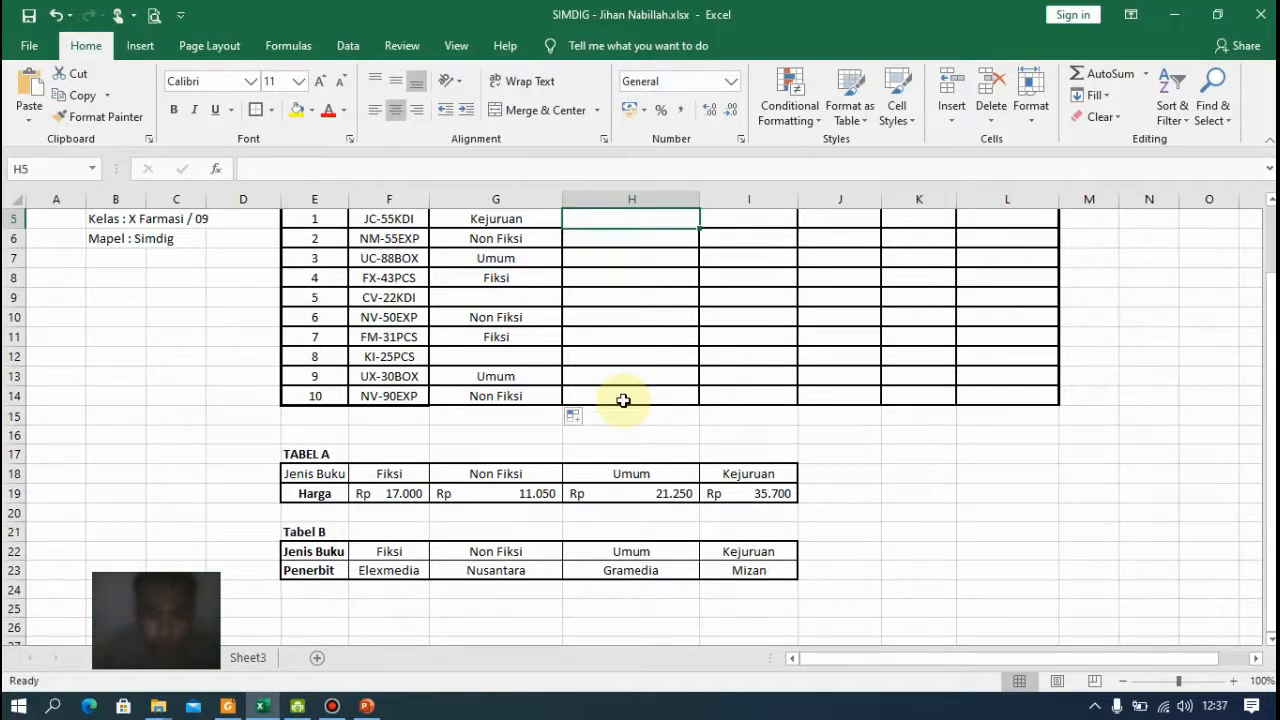
scroll(633, 349, up, 2)
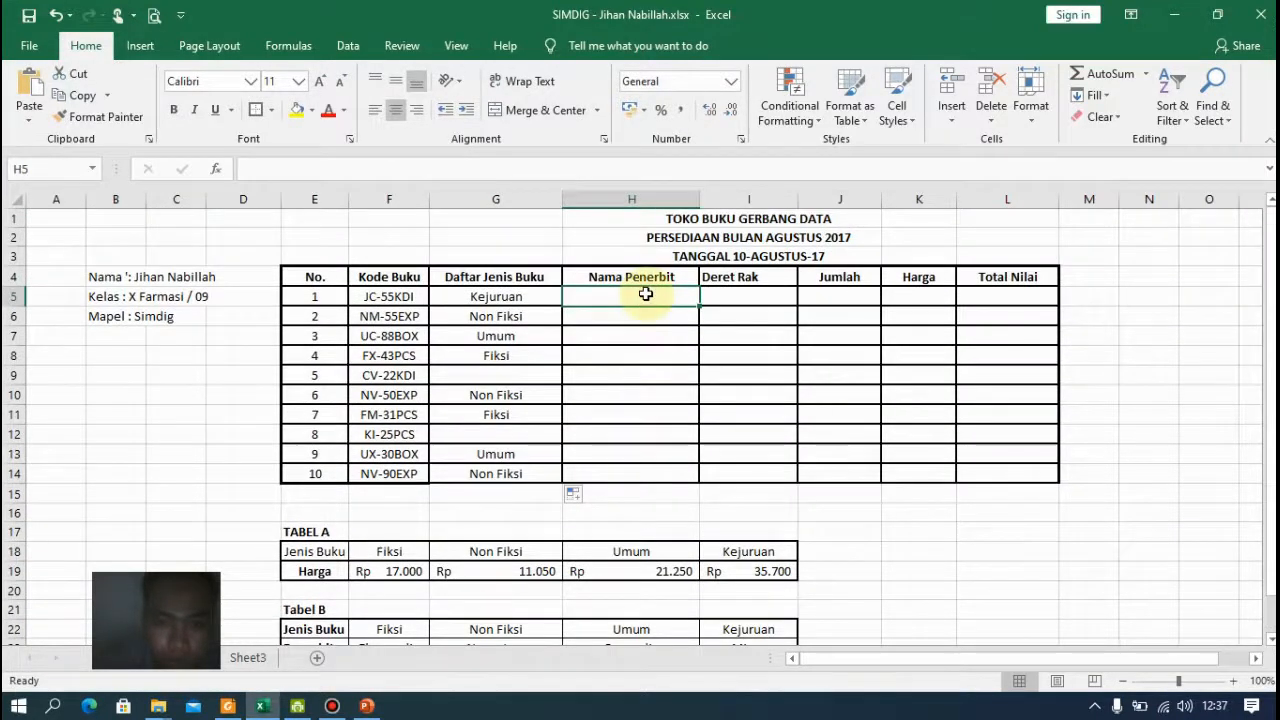
text(=)
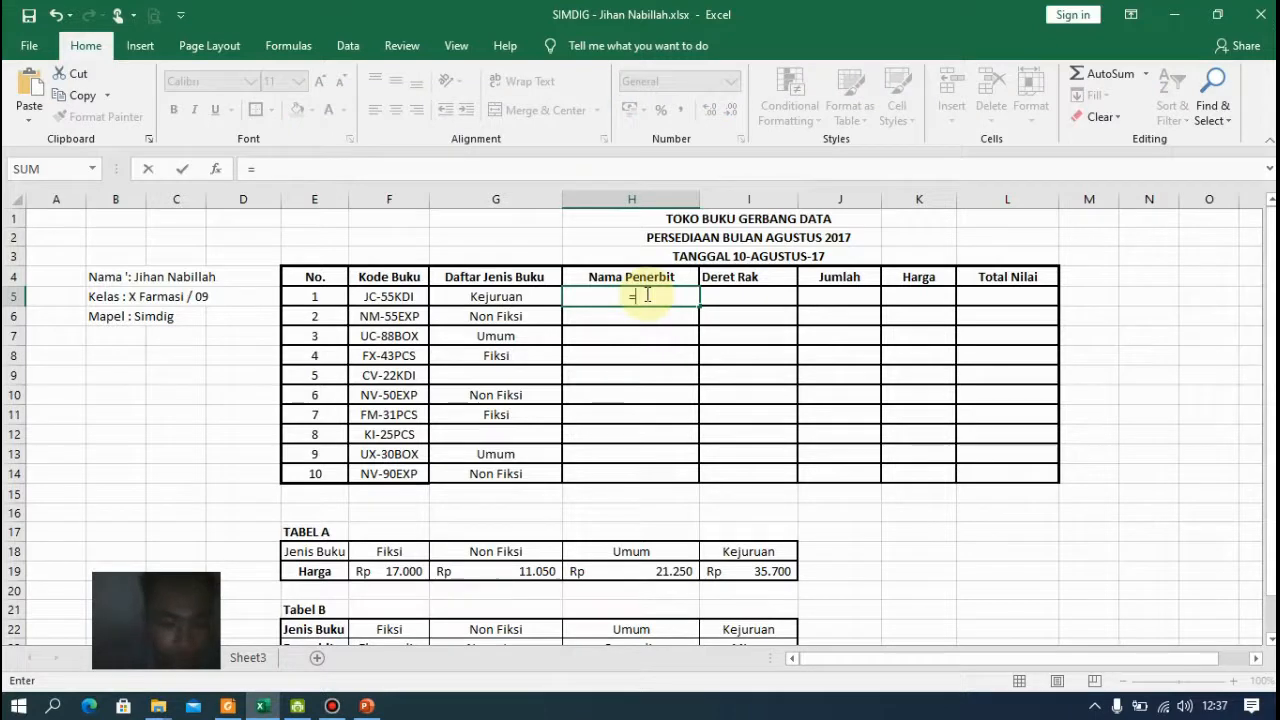
text(hl)
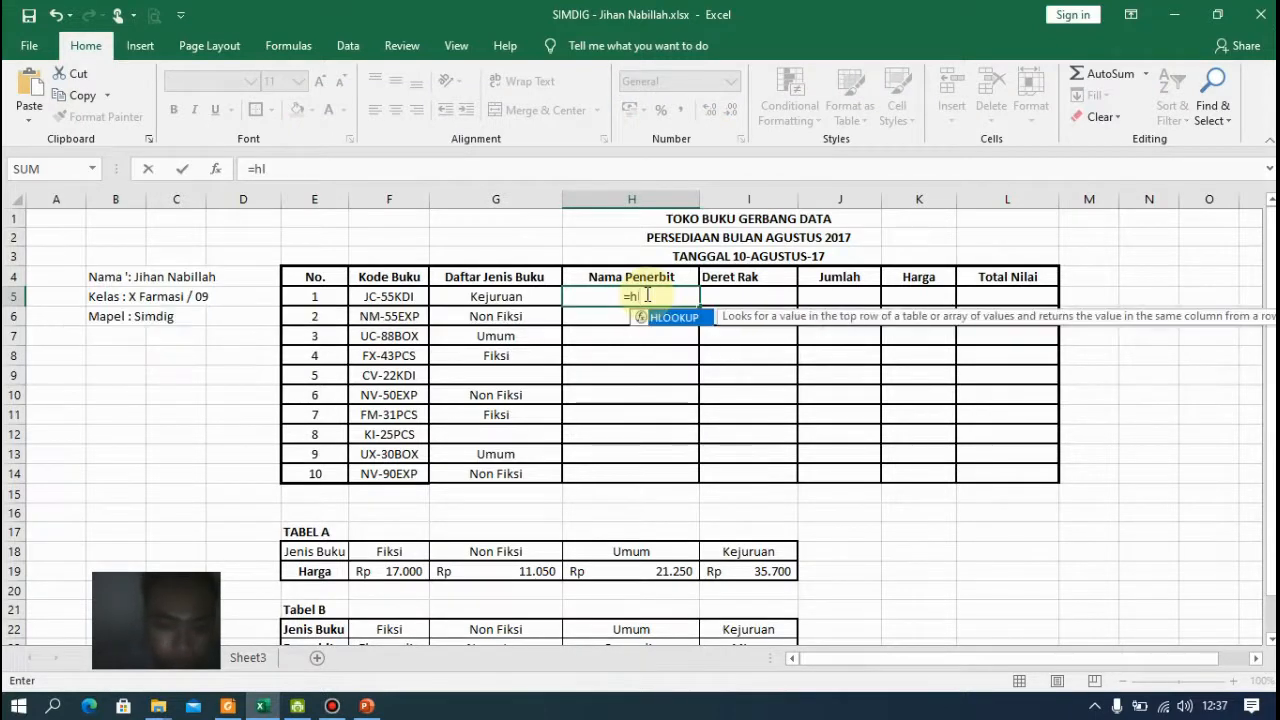
key(Tab)
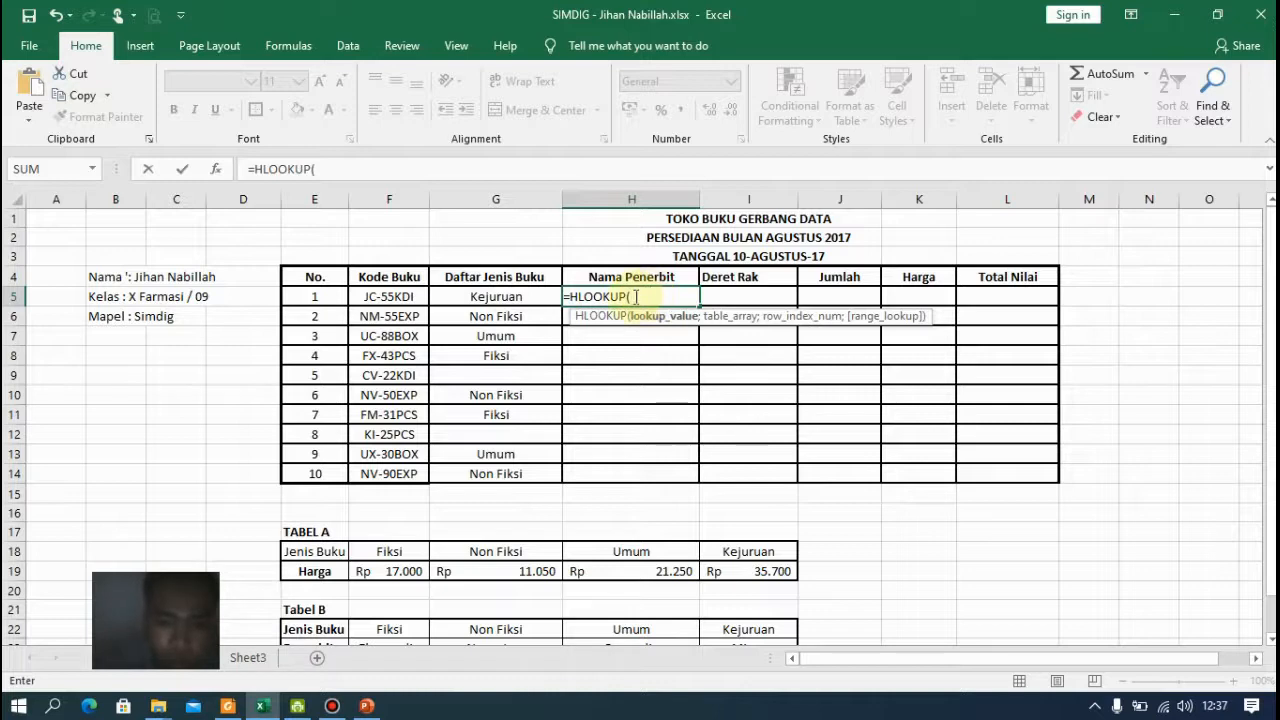
click(530, 298)
text(;)
Set the HLOOKUP table to F22:I23 (Tabel B), row index 2 and exact match 0, and confirm it
scroll(573, 443, down, 2)
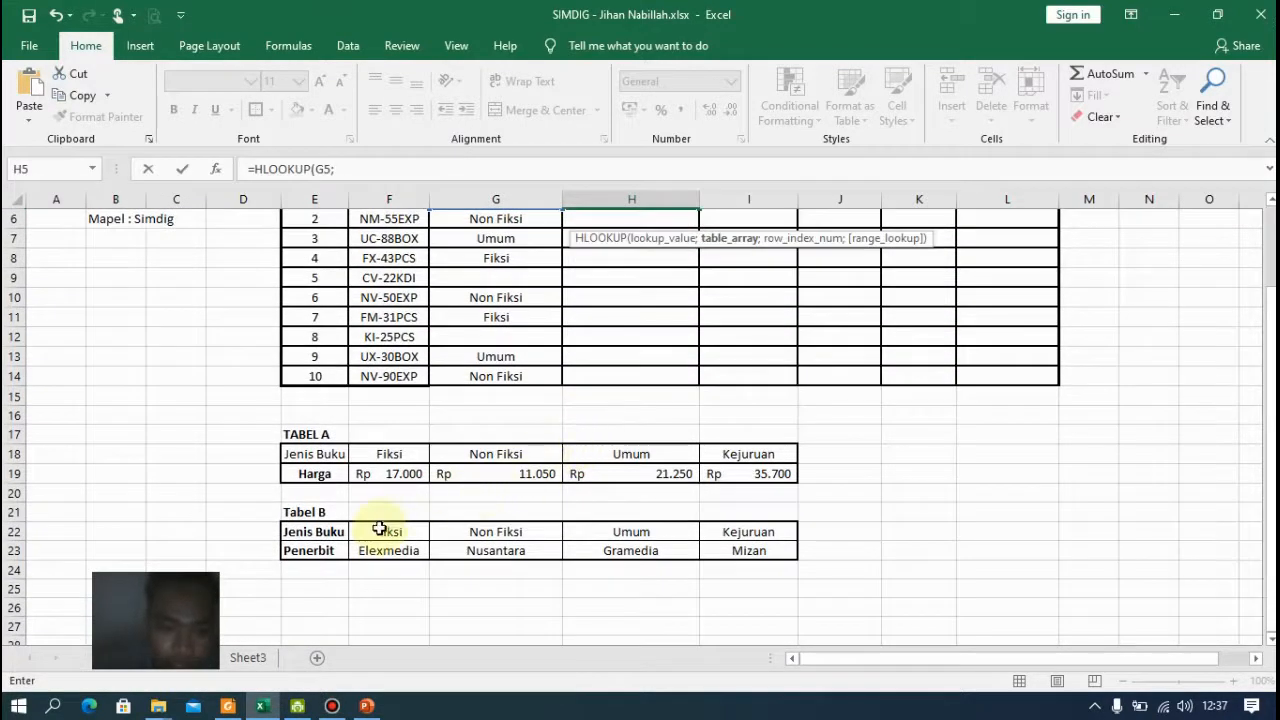
drag(380, 528, 737, 551)
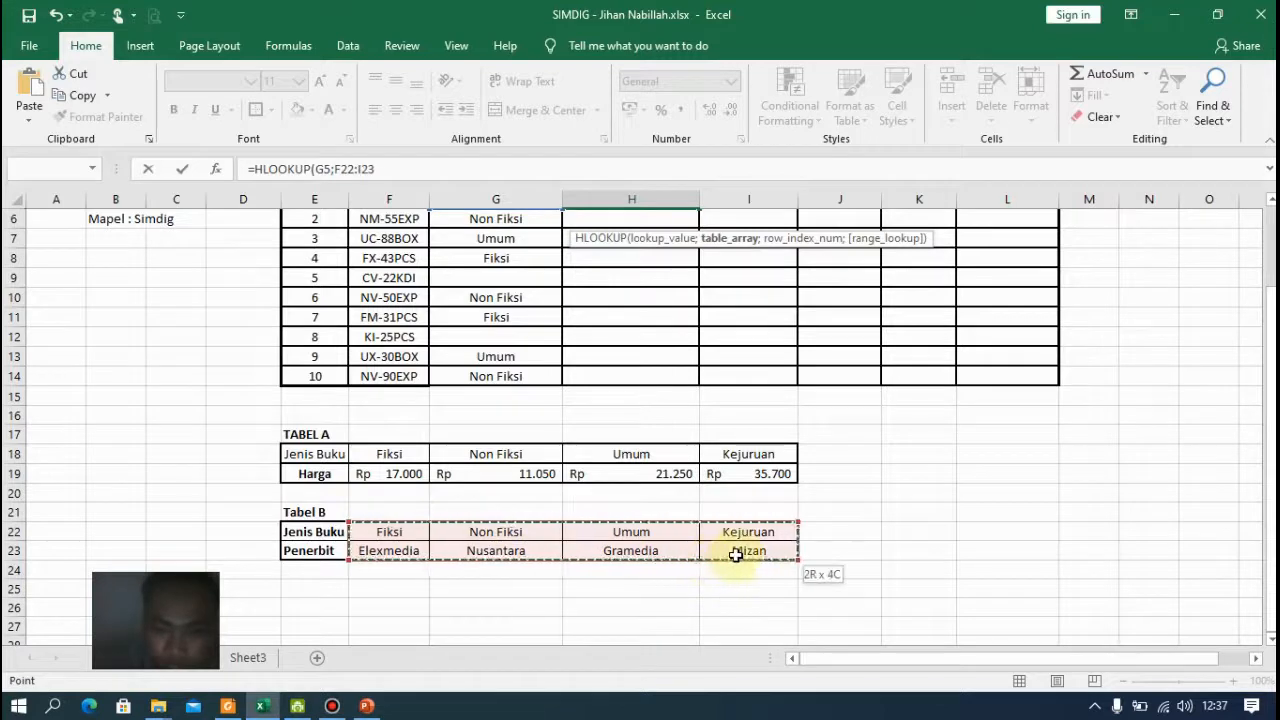
scroll(711, 325, up, 2)
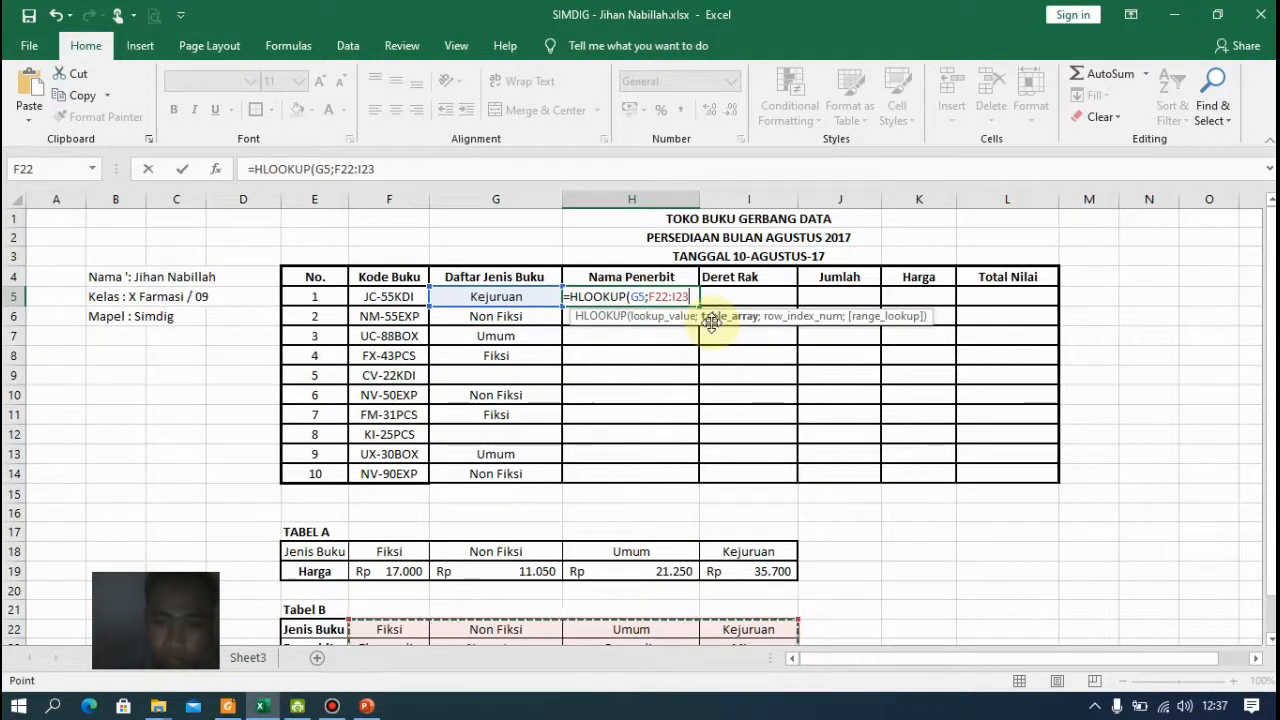
text(;)
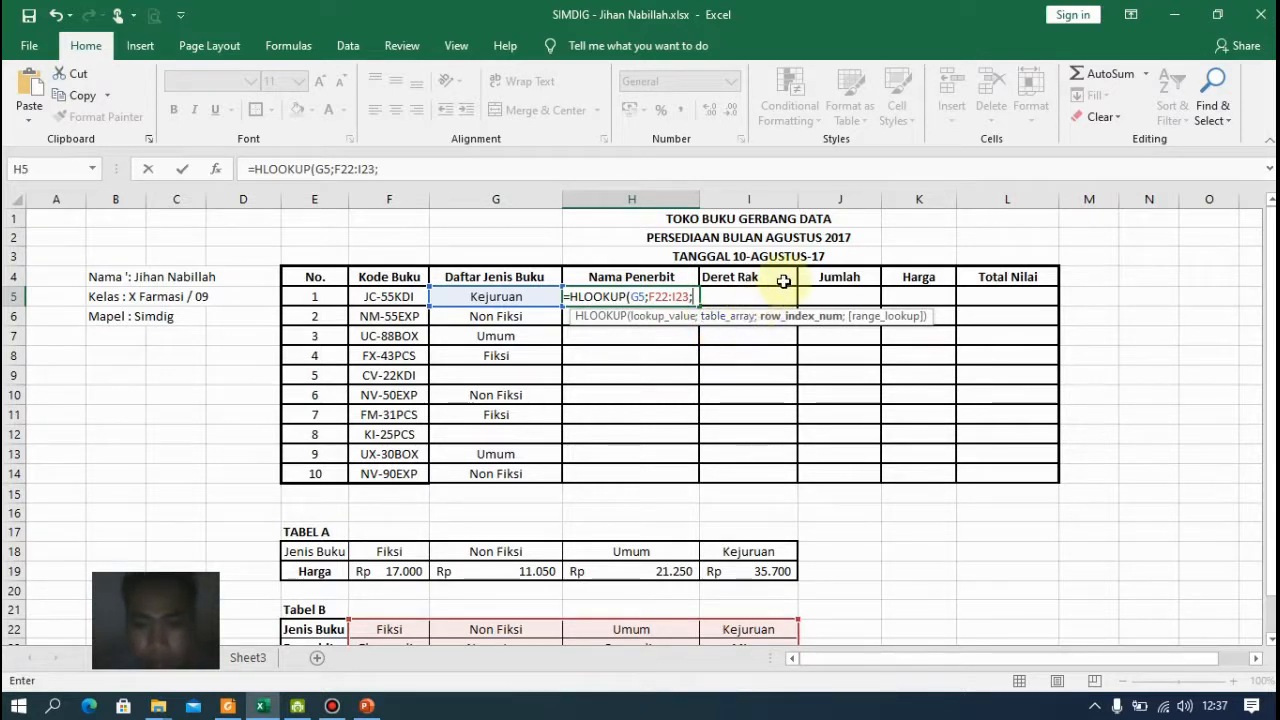
text(2)
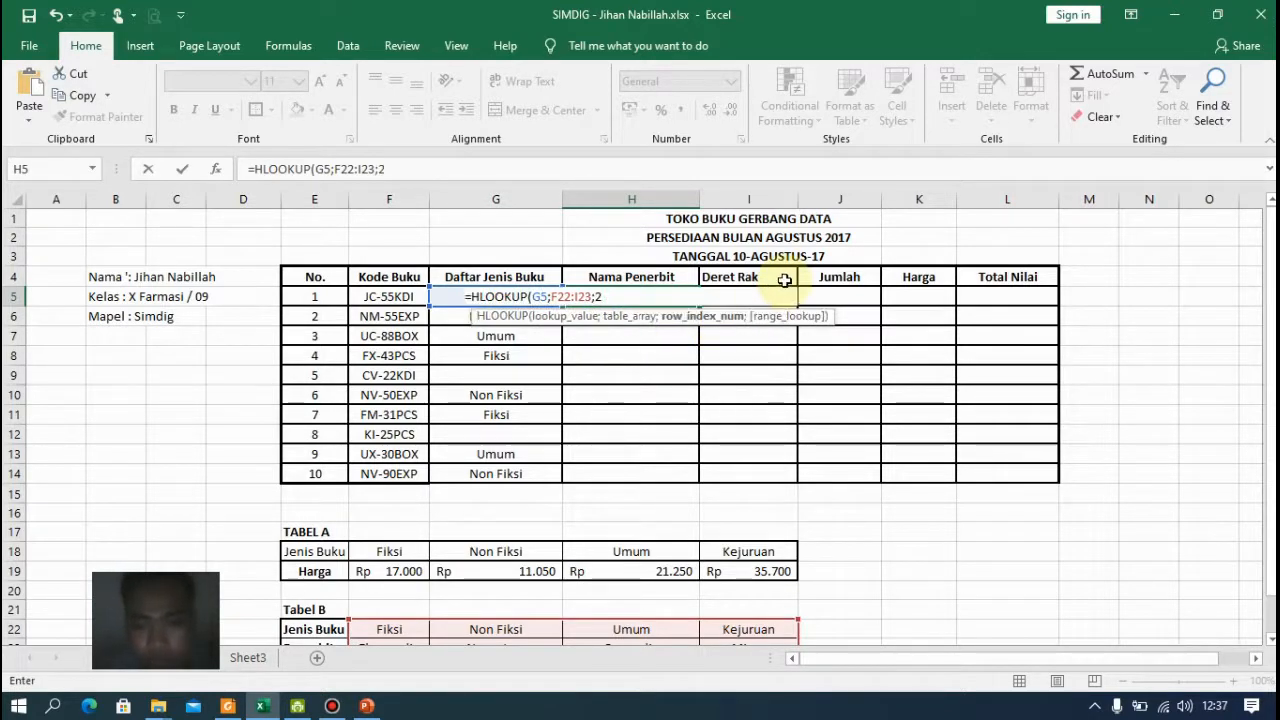
text(;)
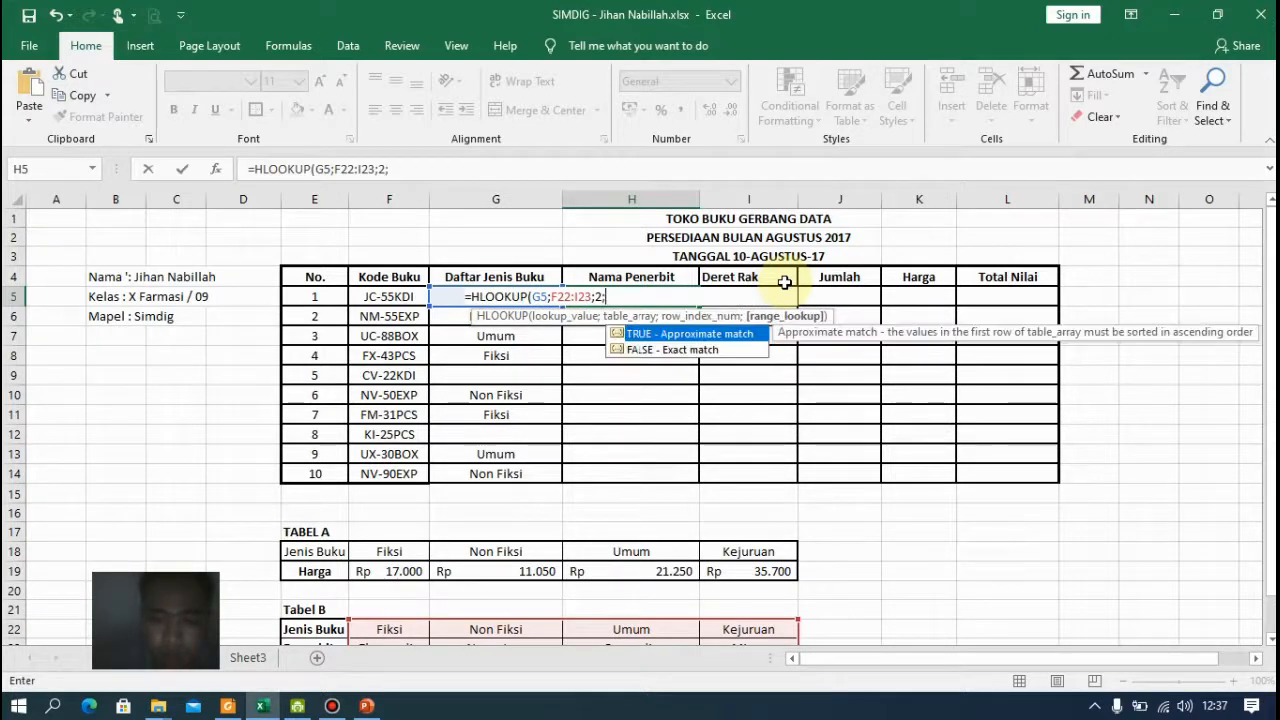
text(0)
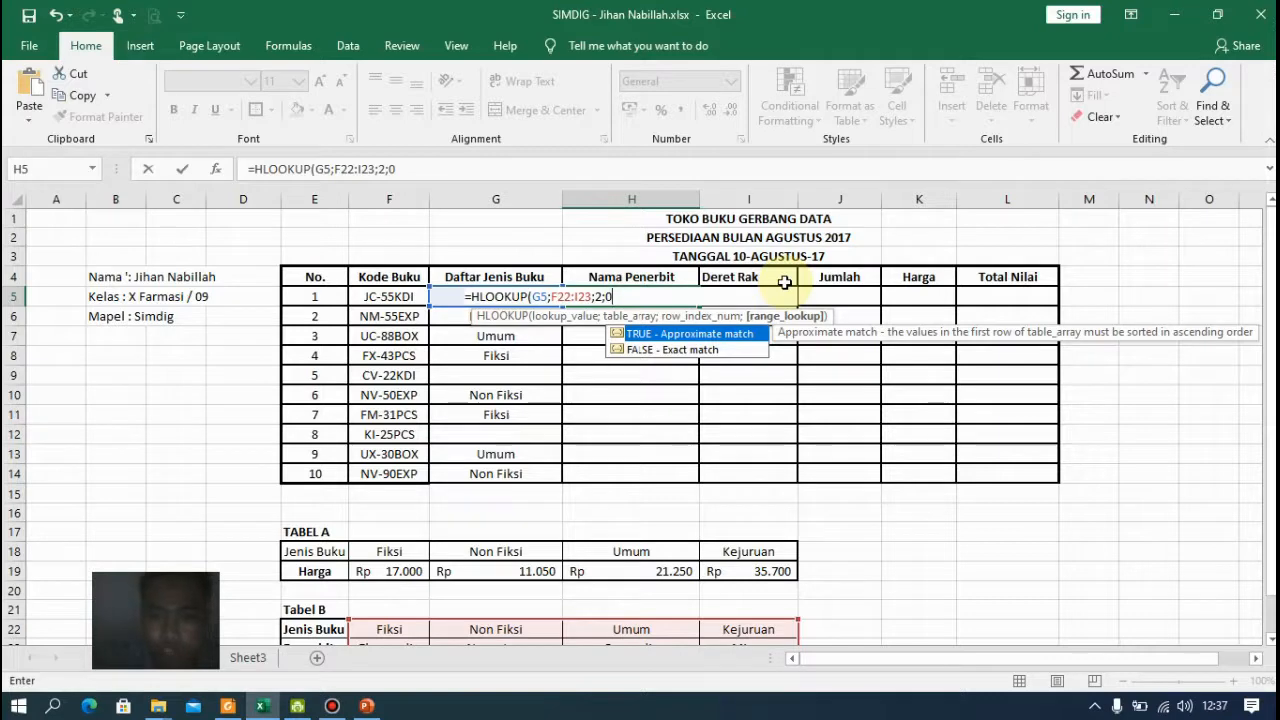
key(Return)
key(Return)
key(Return)
key(Return)
key(Return)
key(Return)
key(Return)
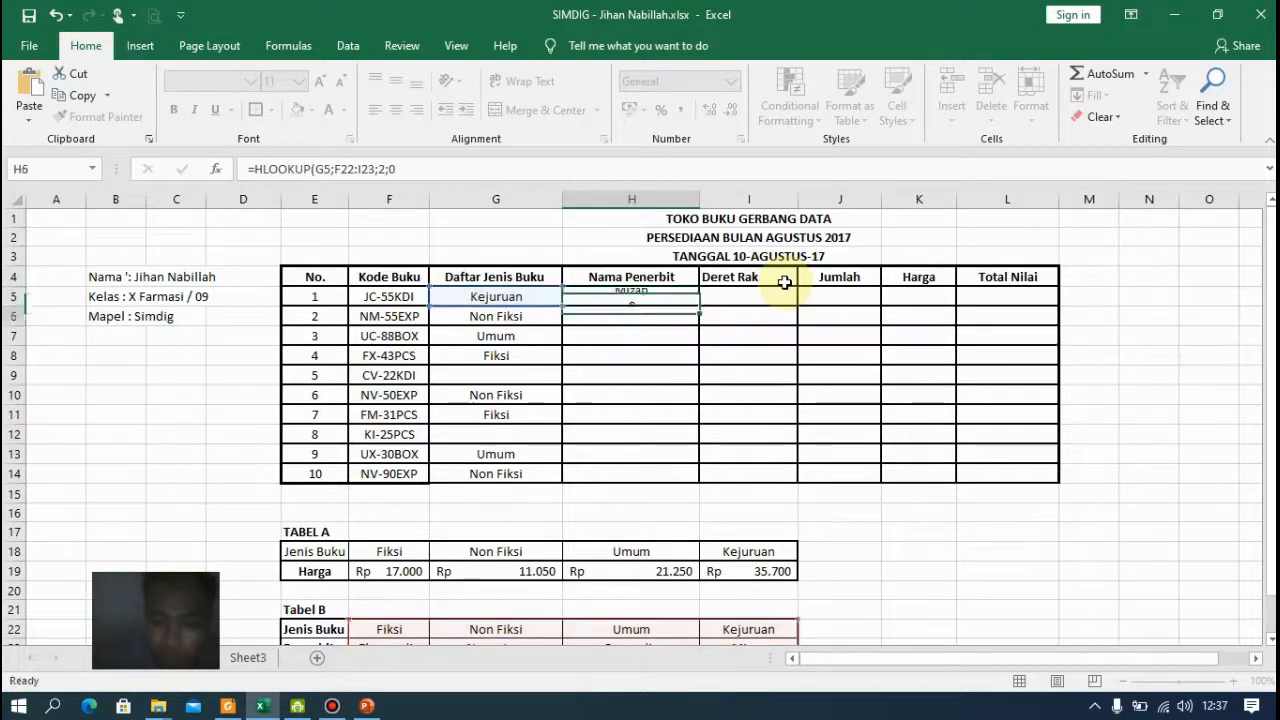
text(0)
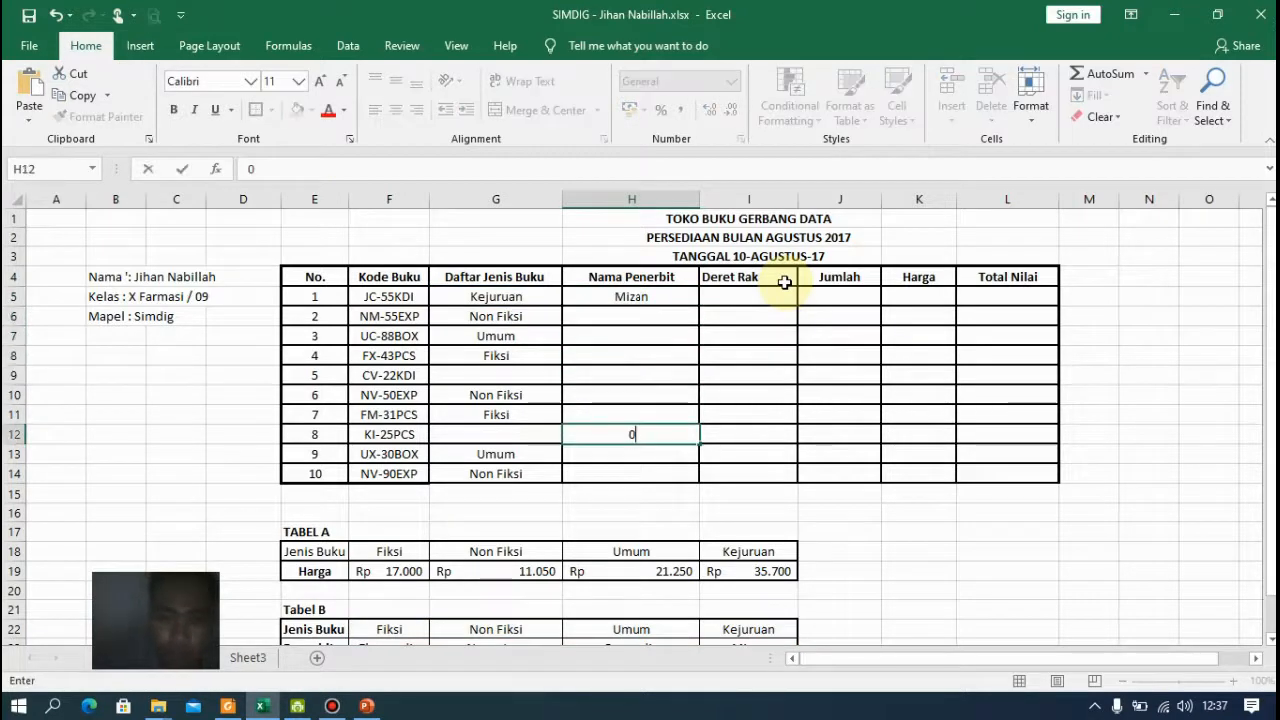
click(660, 291)
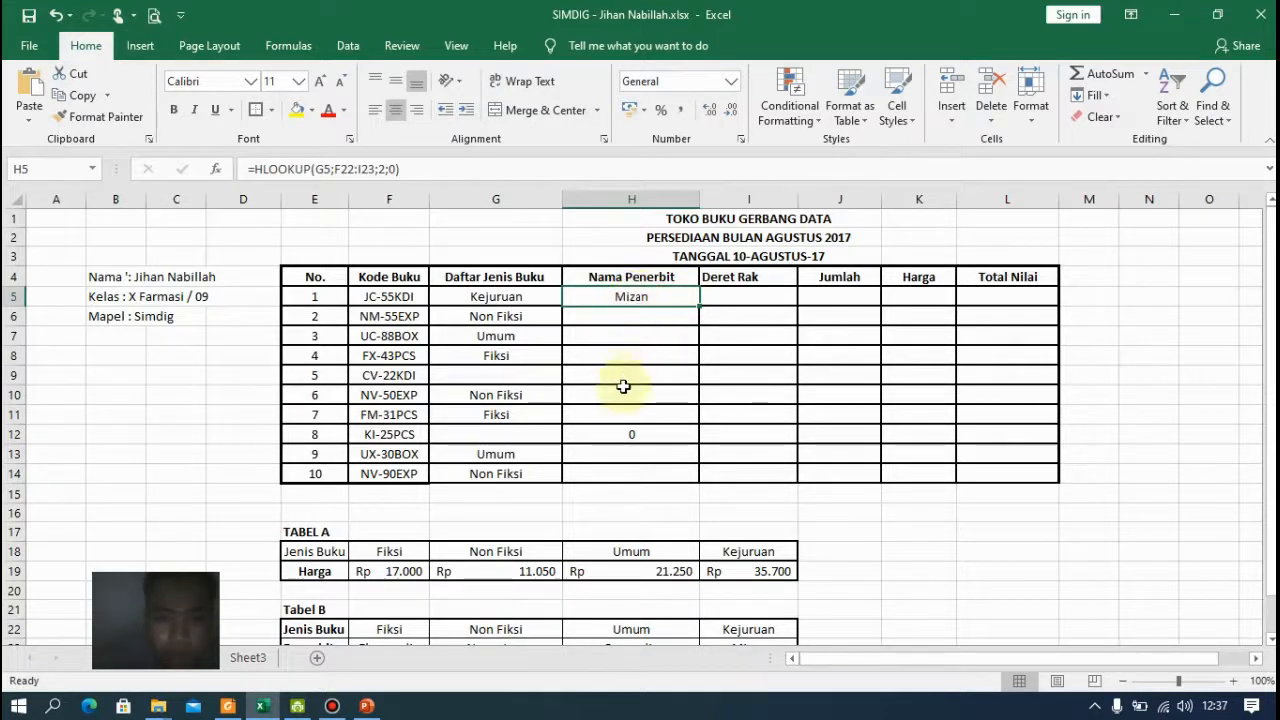
click(639, 432)
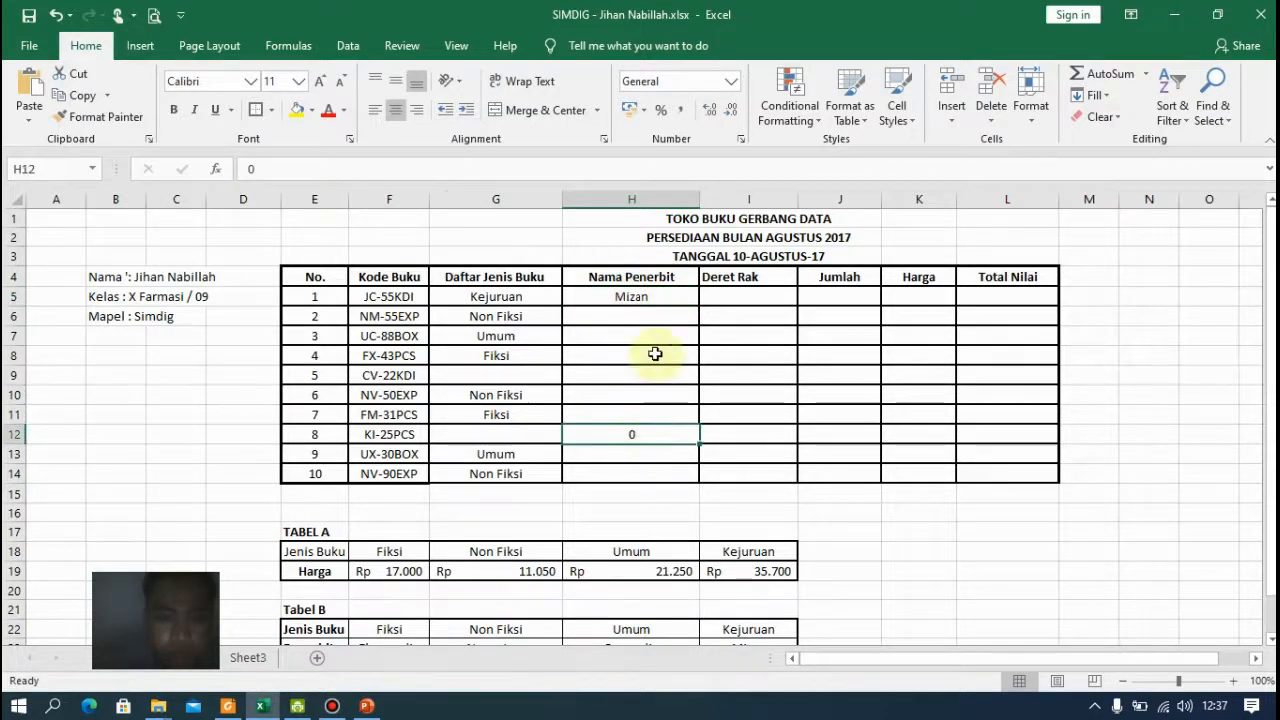
double_click(664, 292)
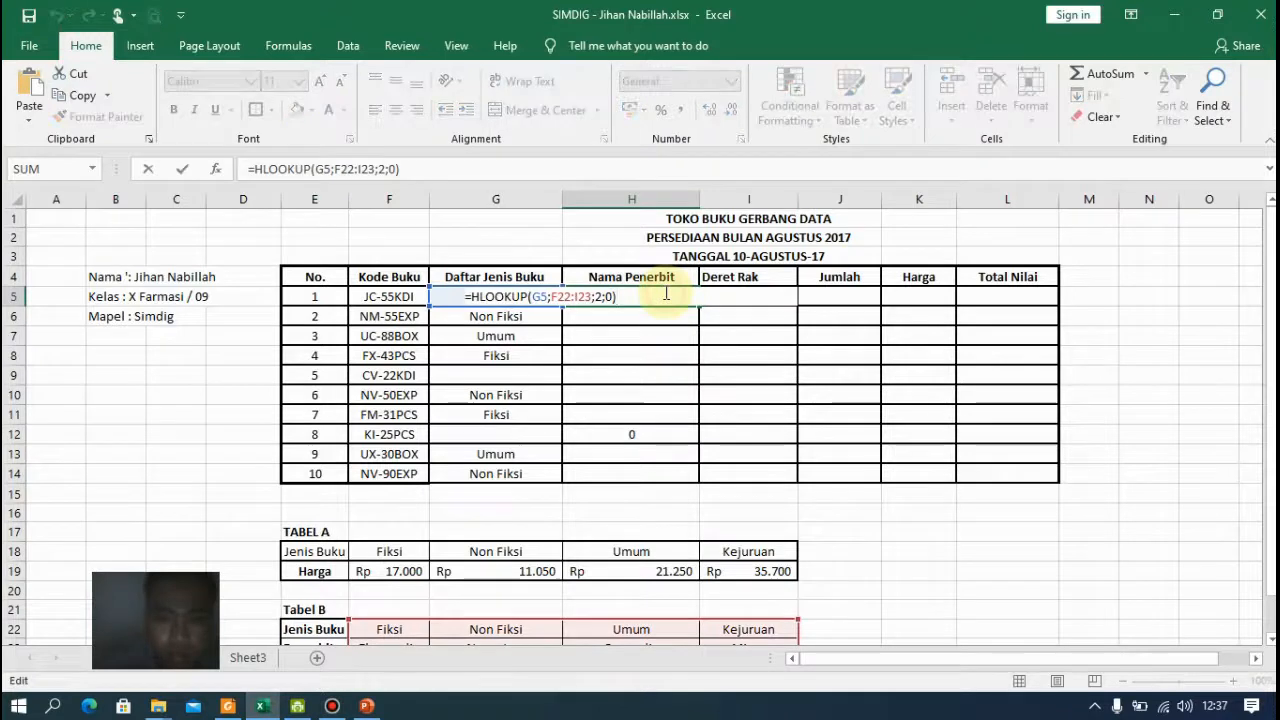
key(Escape)
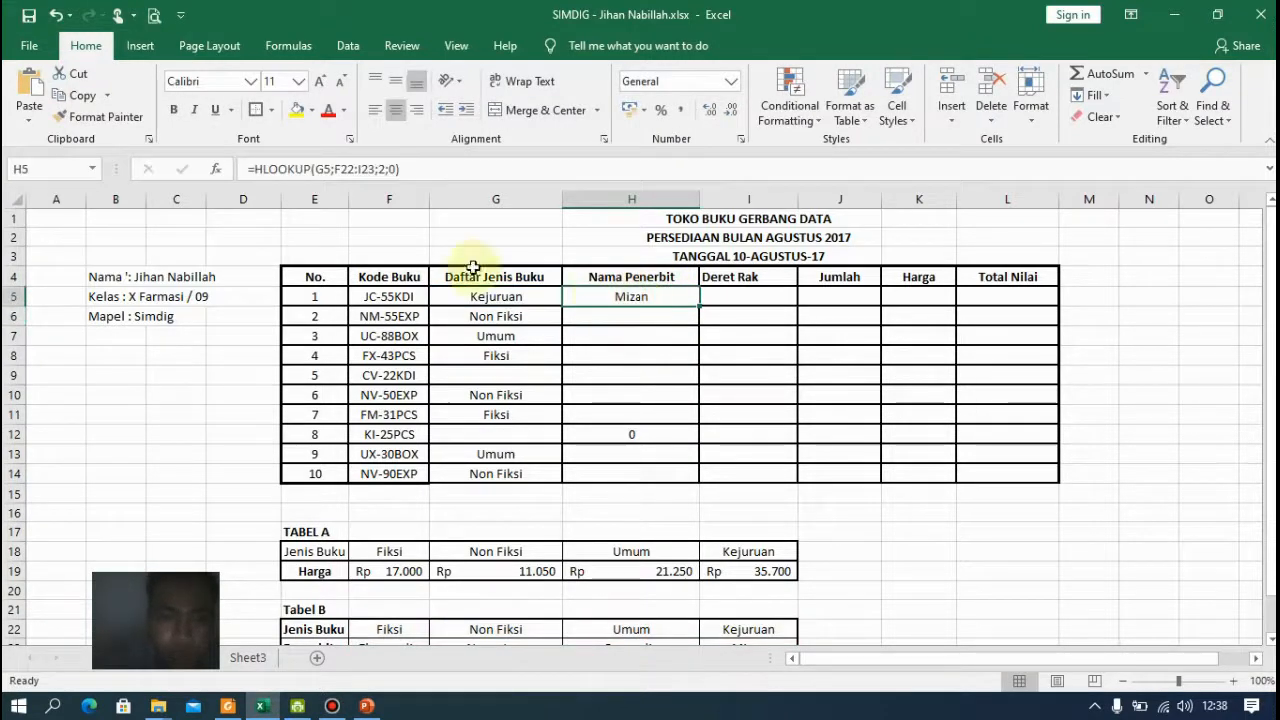
Make the HLOOKUP table range absolute as $F$22:$I$23 and confirm the formula
click(368, 170)
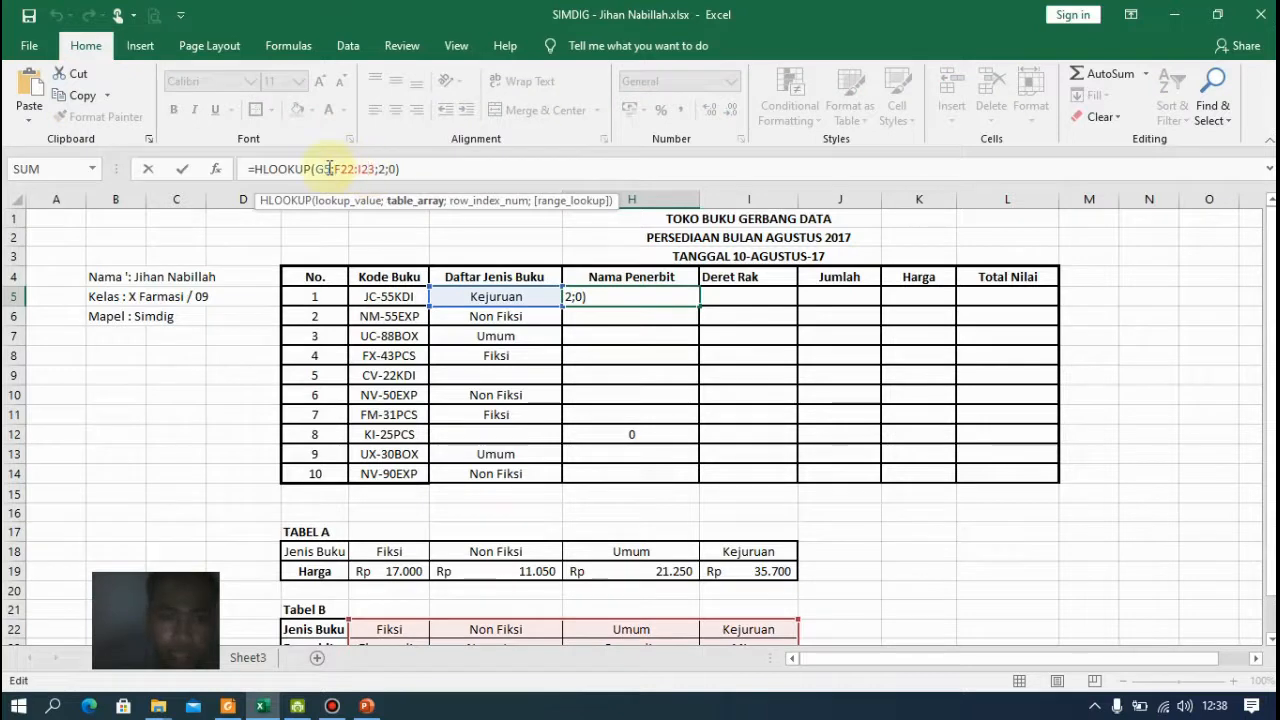
scroll(546, 337, down, 1)
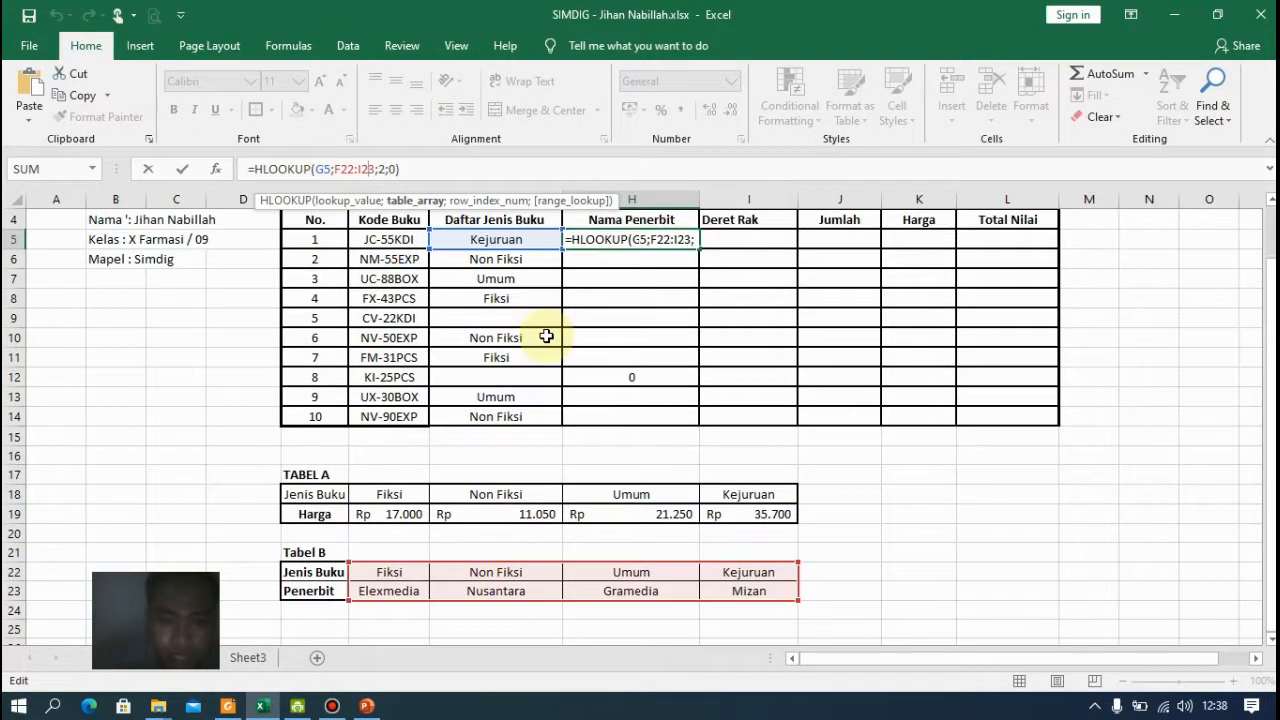
scroll(543, 371, up, 1)
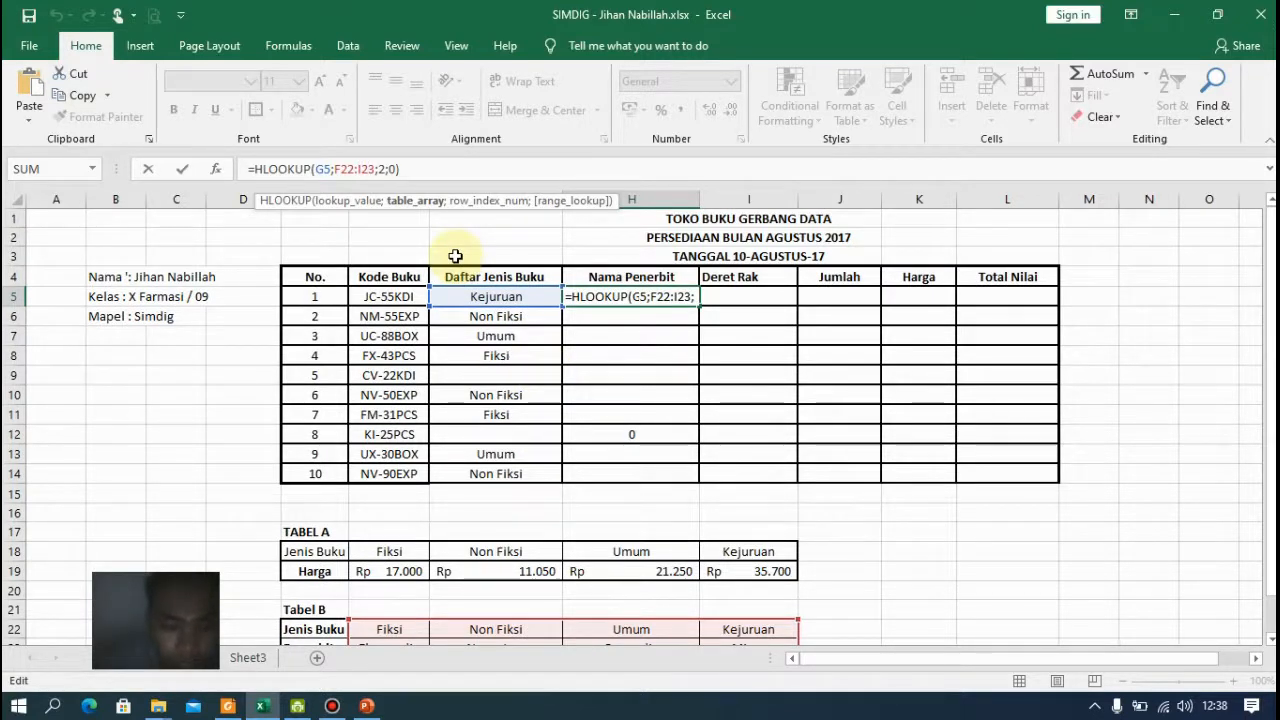
key(F4)
key(F4)
key(Return)
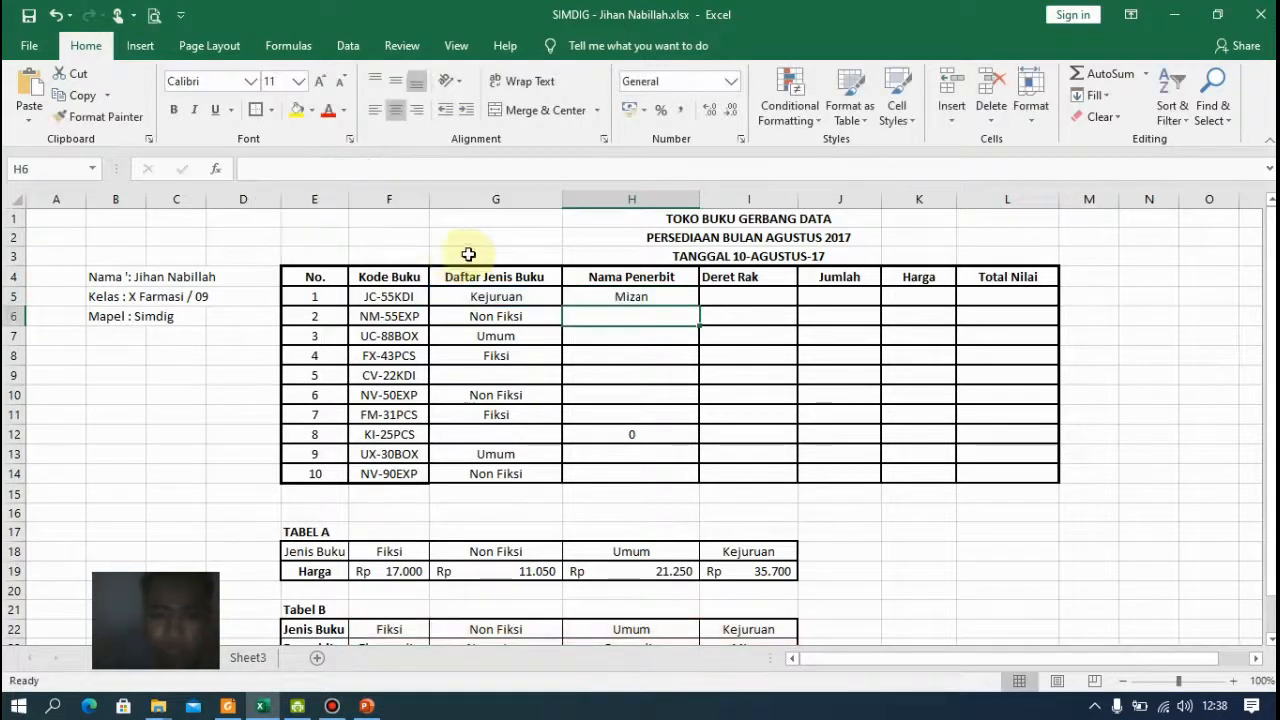
Fill the H5 HLOOKUP formula down the Nama Penerbit column to H14
click(678, 292)
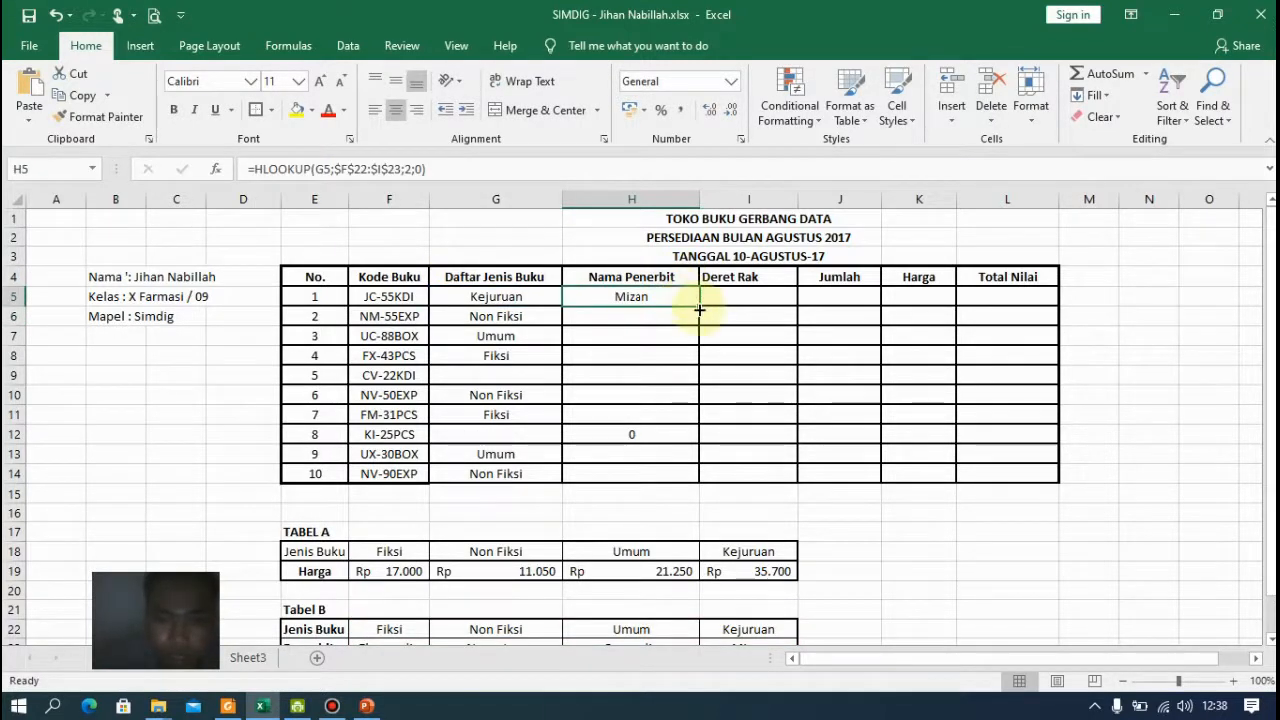
drag(699, 307, 689, 477)
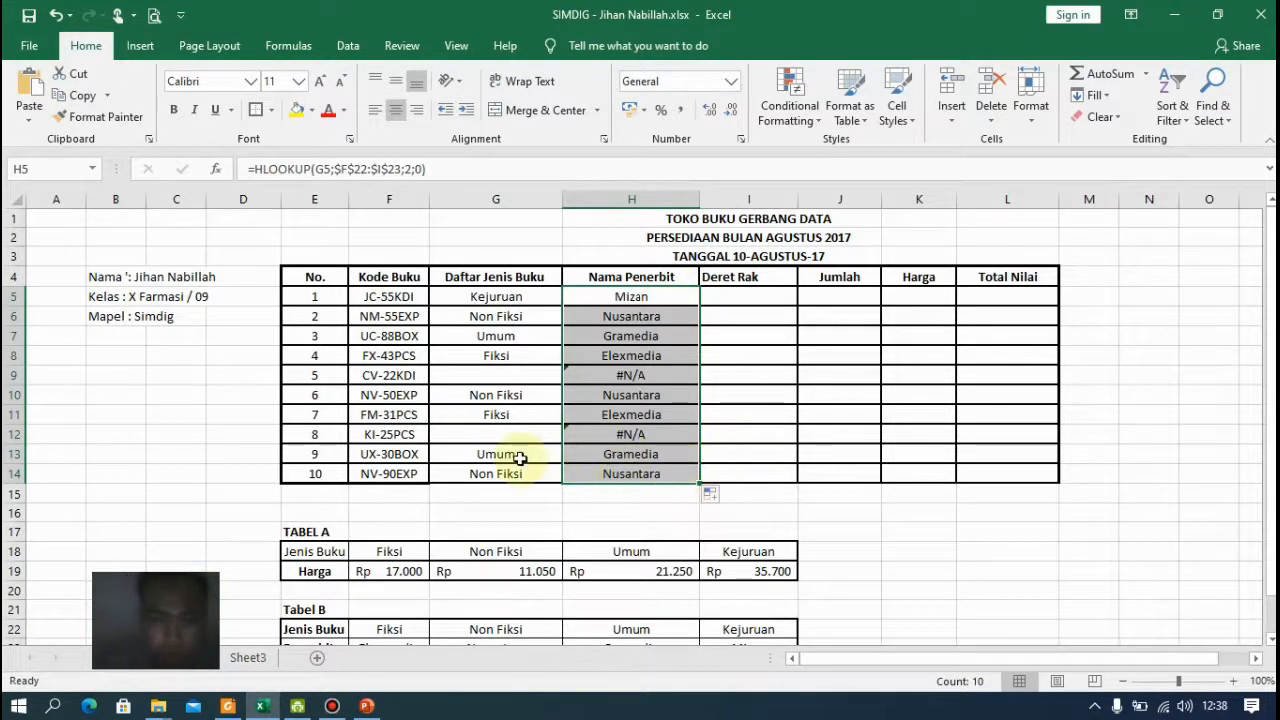
Inspect the Daftar Jenis Buku and Nama Penerbit formulas in the CV-22KDI row (G9 and H9)
scroll(633, 461, down, 2)
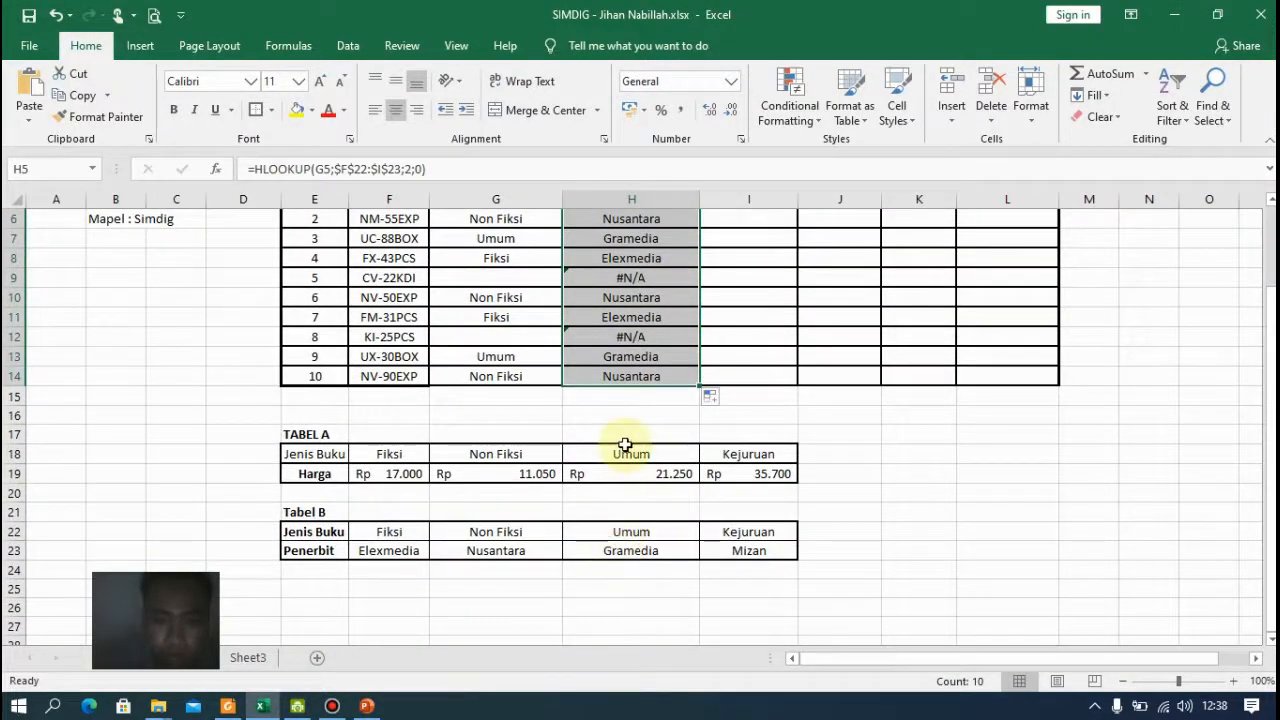
scroll(624, 444, up, 1)
click(640, 294)
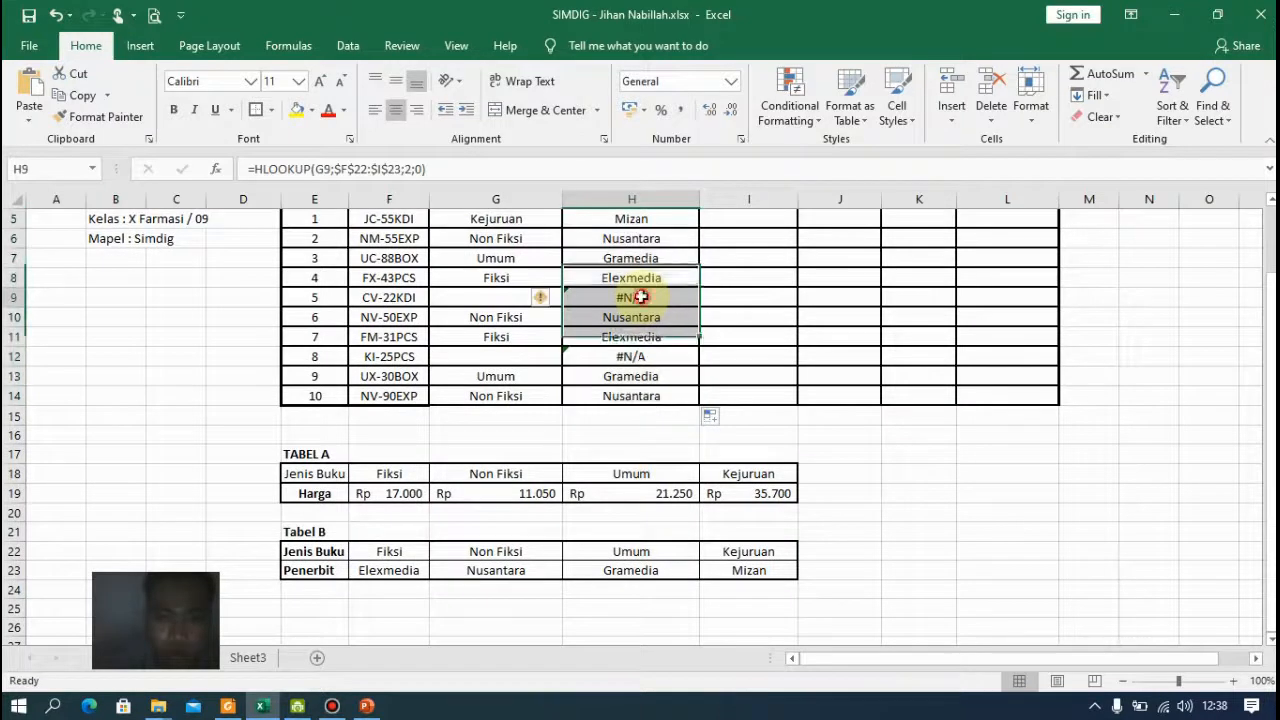
click(503, 295)
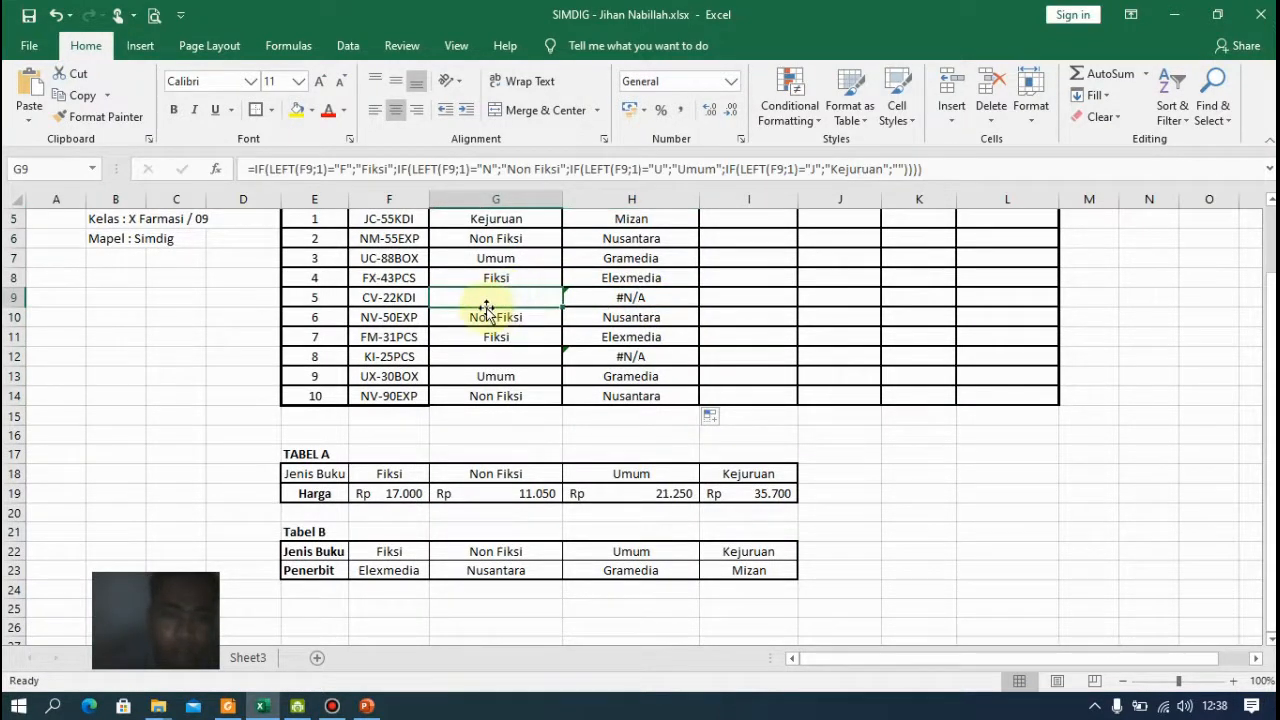
scroll(531, 302, up, 2)
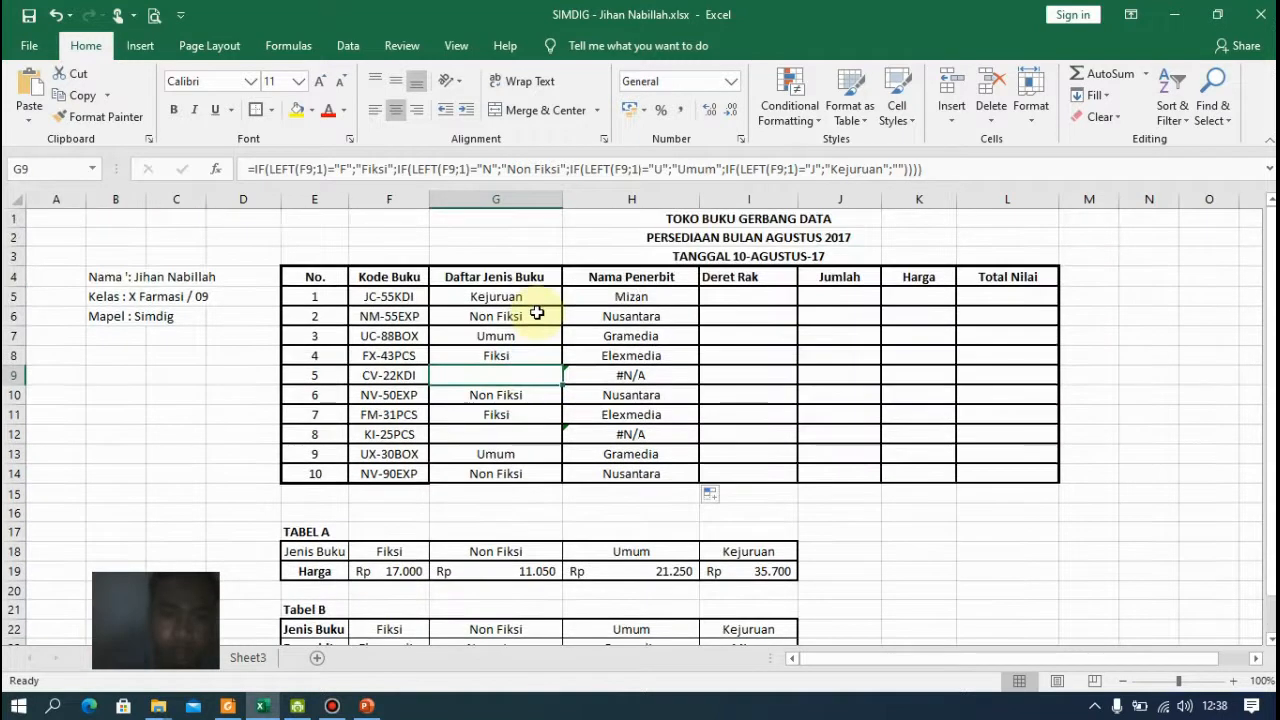
scroll(537, 313, down, 1)
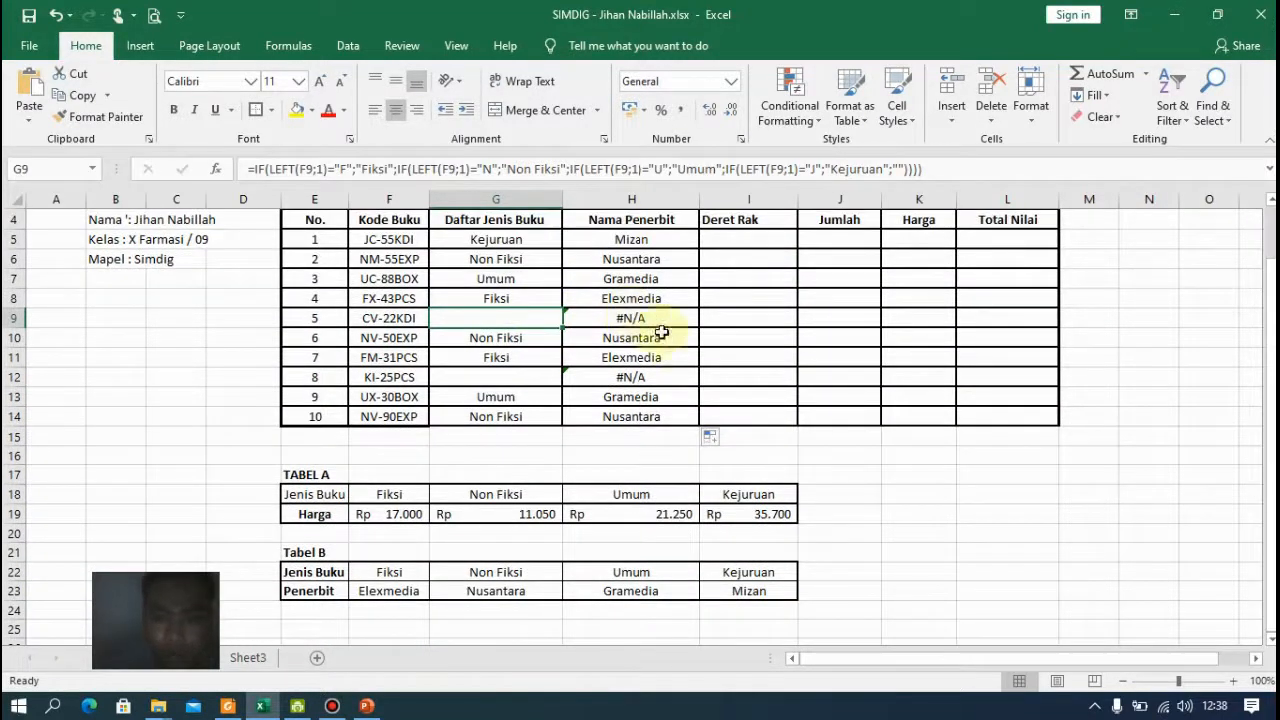
Enter =LEFT(F5;2) in I5 and fill it down the Deret Rak column to I14
click(752, 241)
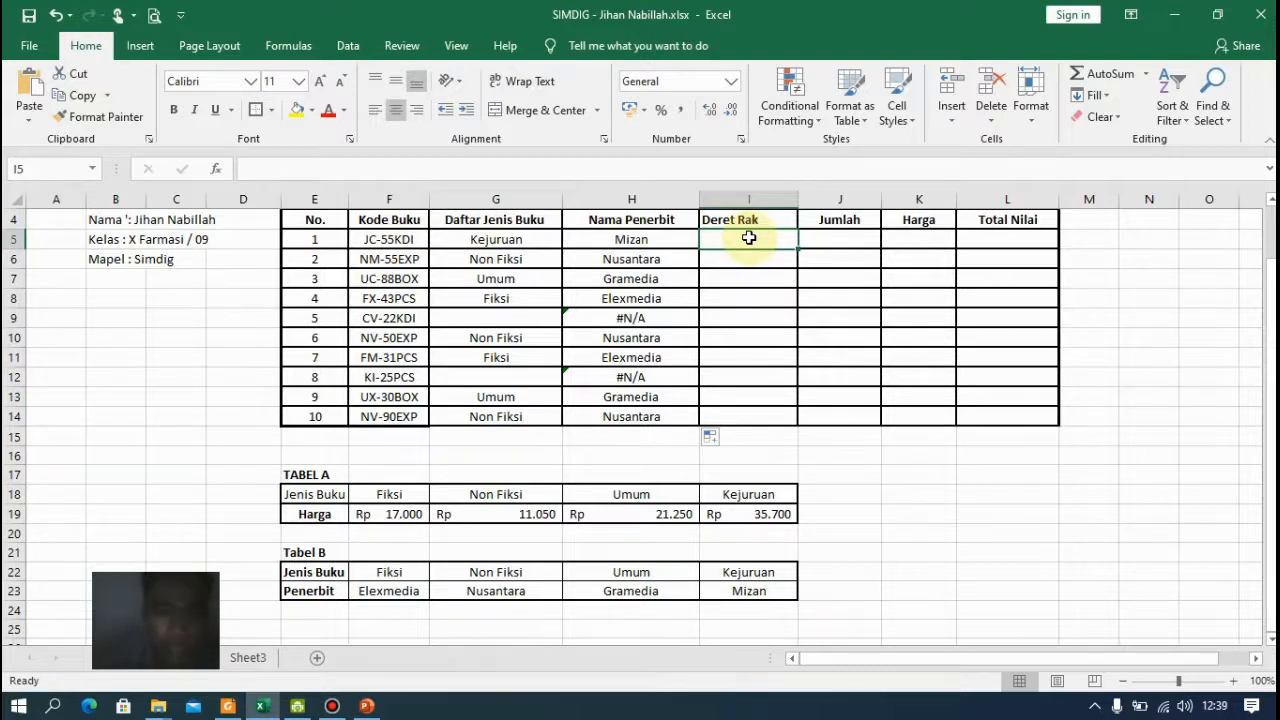
text(=)
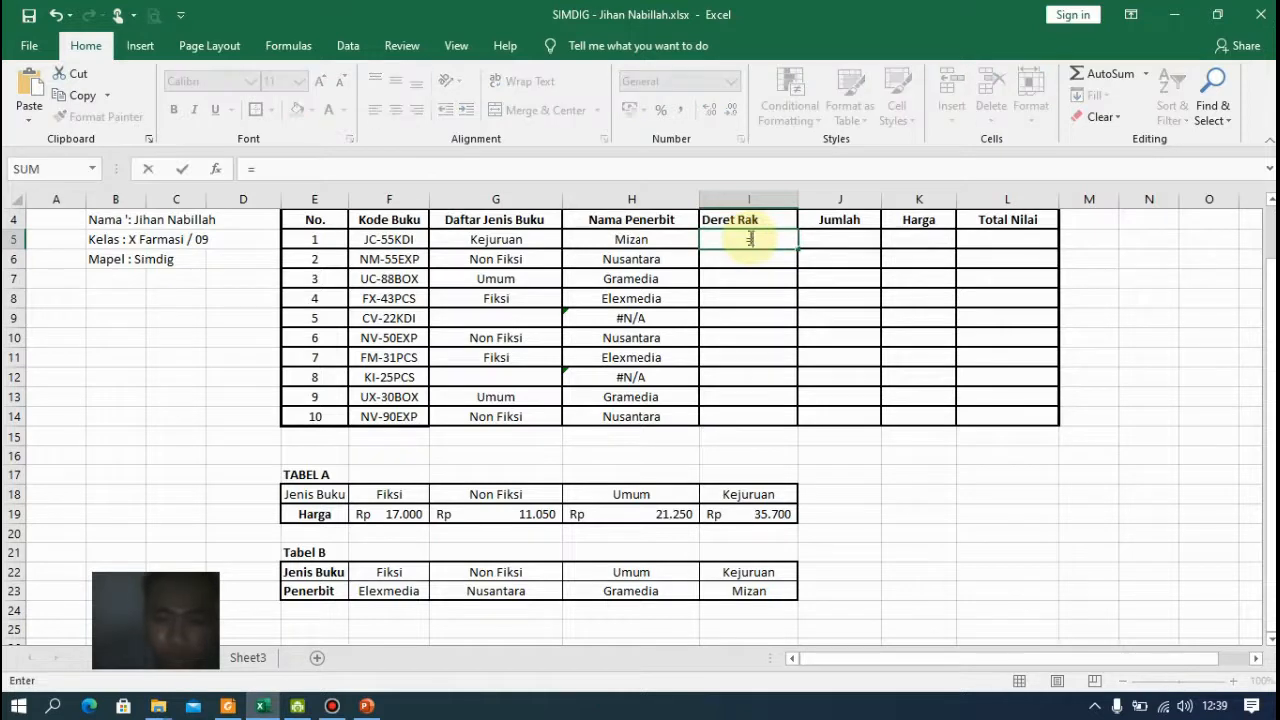
text(lef)
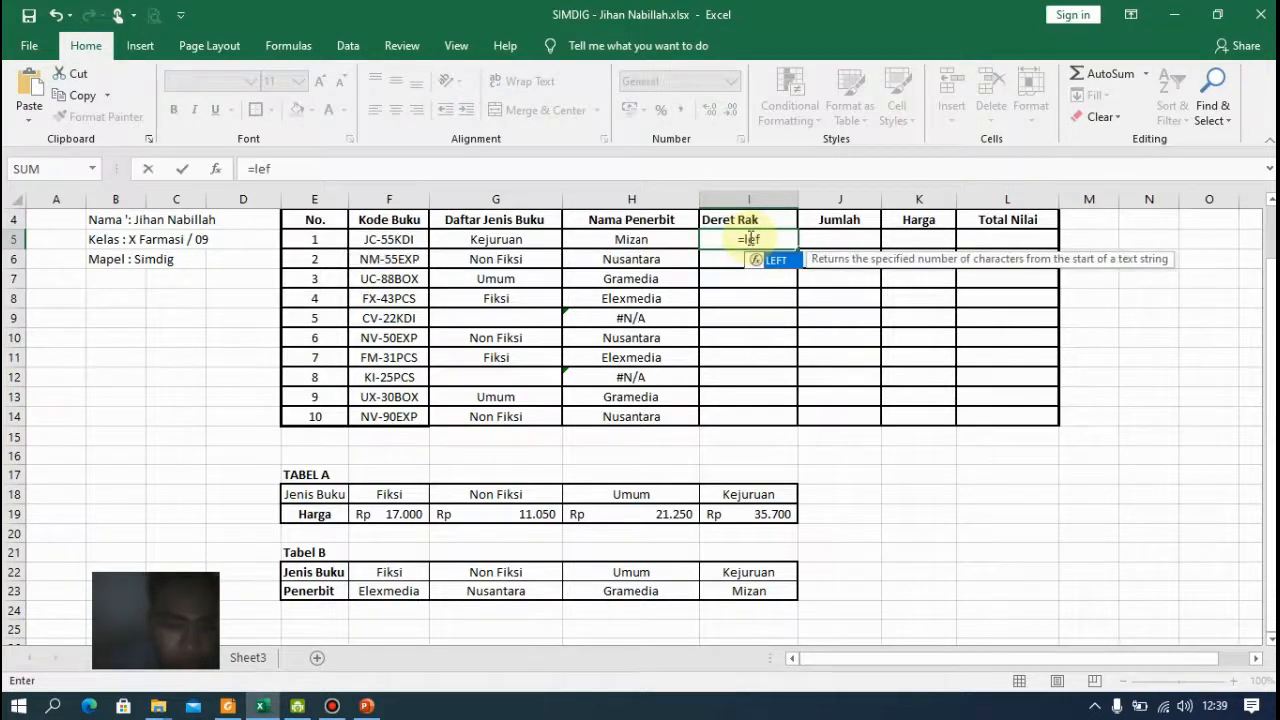
key(Tab)
click(388, 240)
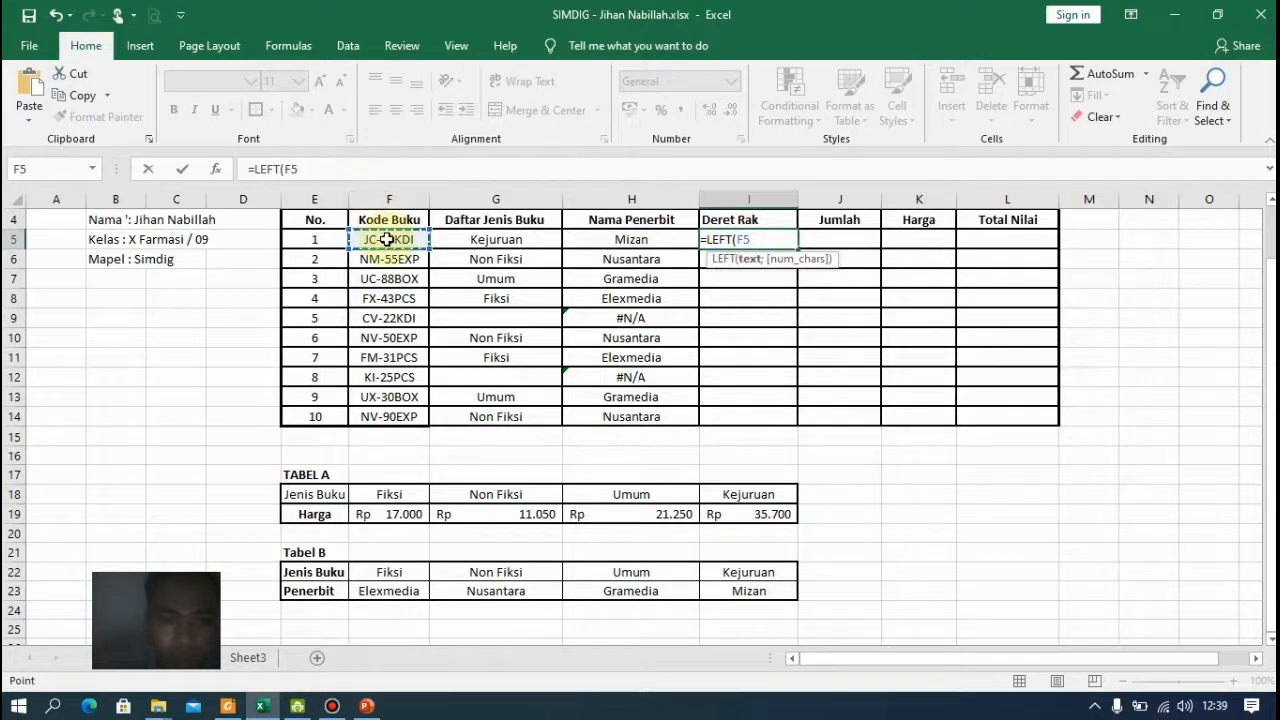
text(;)
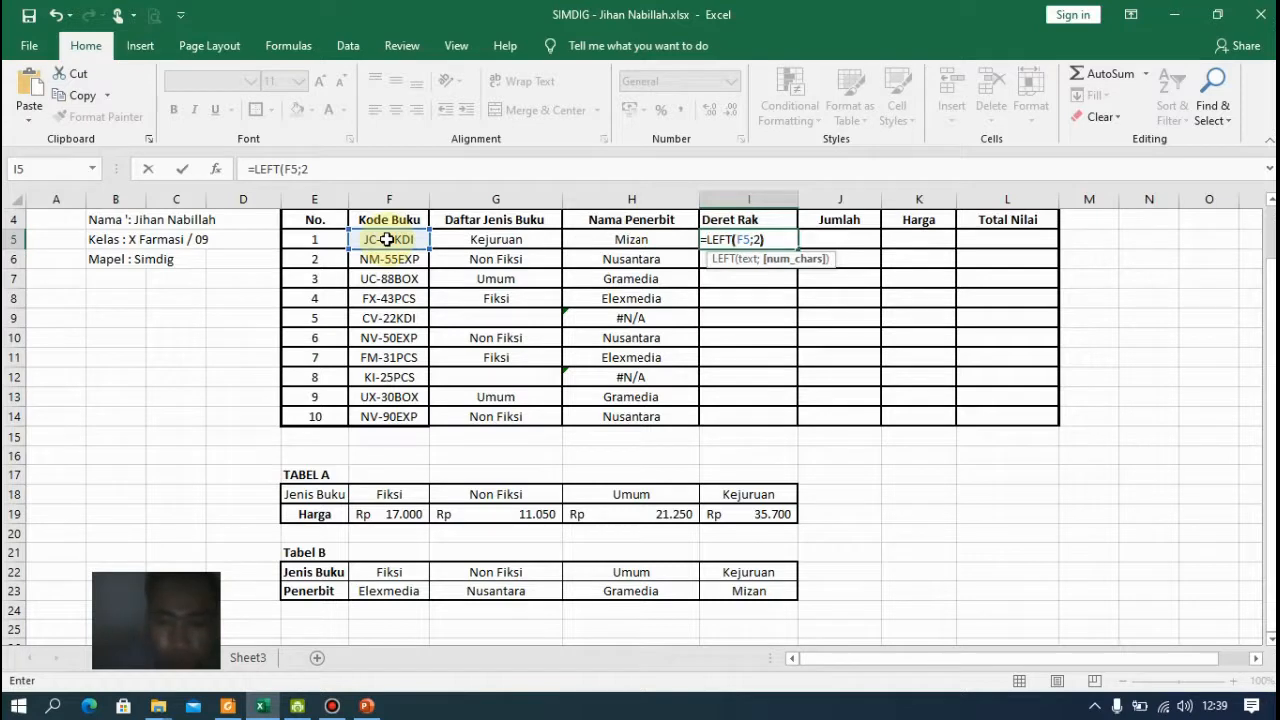
text(2))
key(Return)
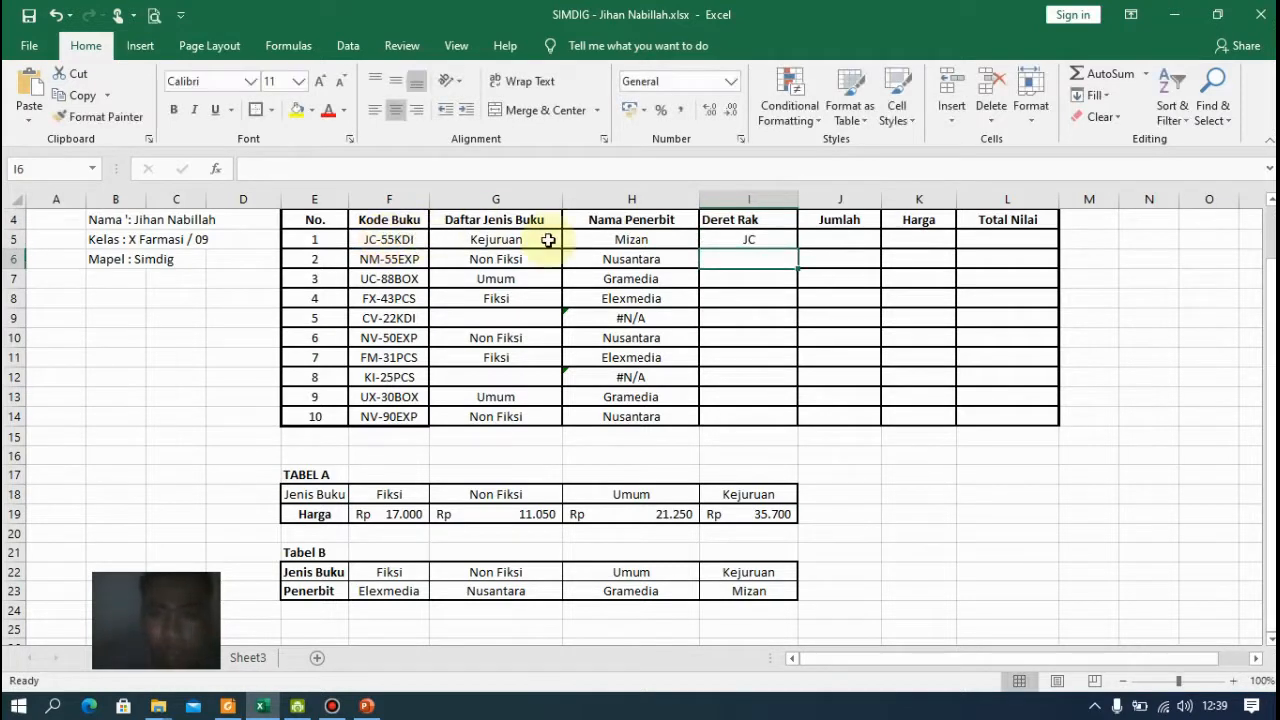
click(757, 238)
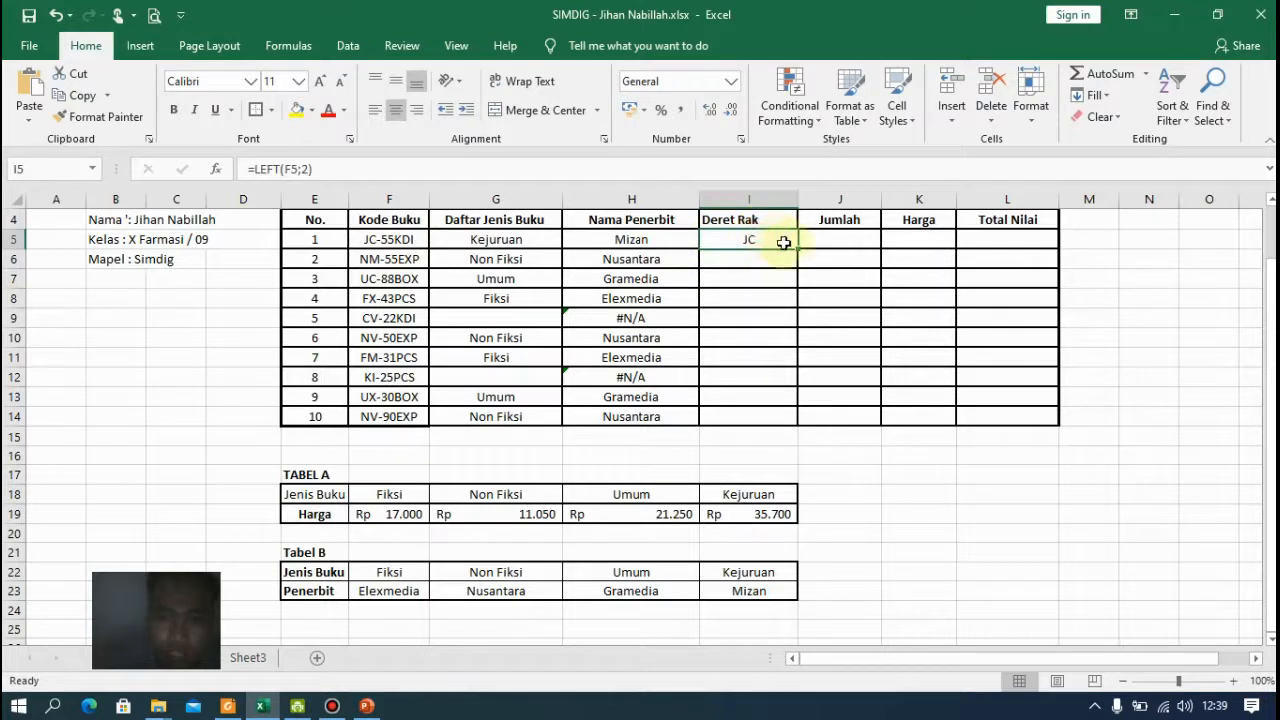
double_click(799, 249)
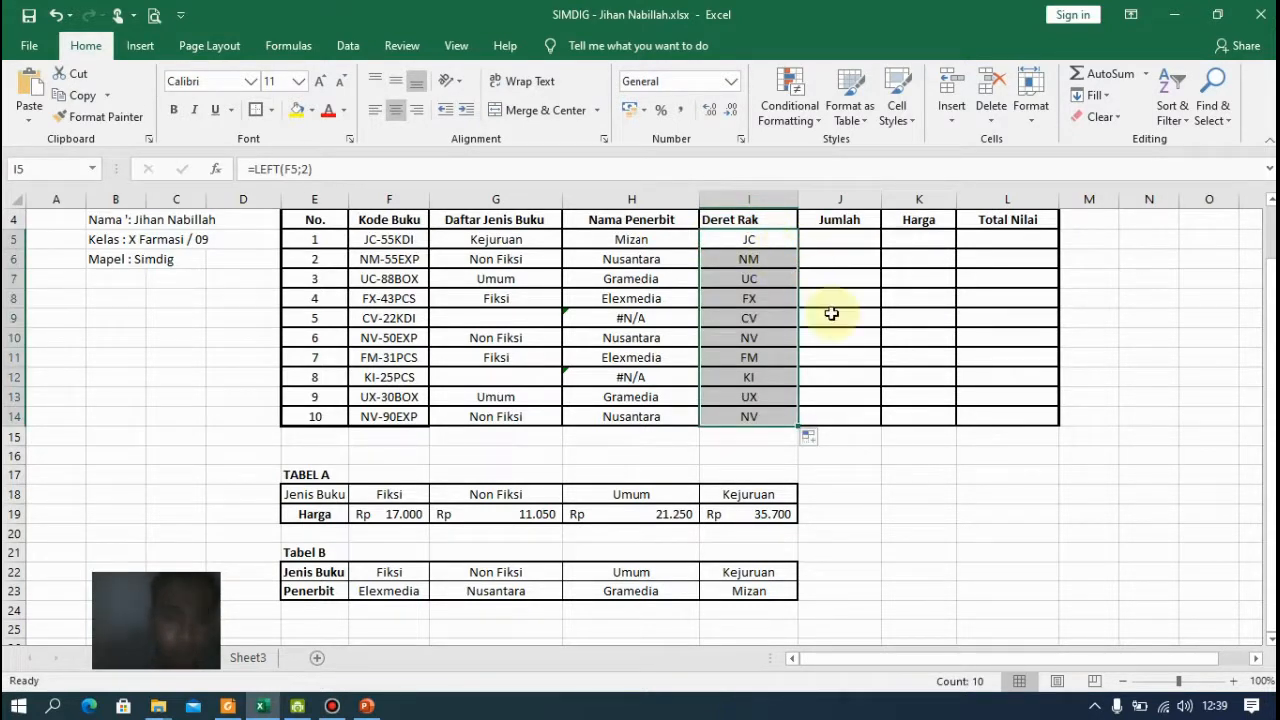
Enter =MID(F5;4;2) in J5 and fill it down the Jumlah column to J14
click(862, 236)
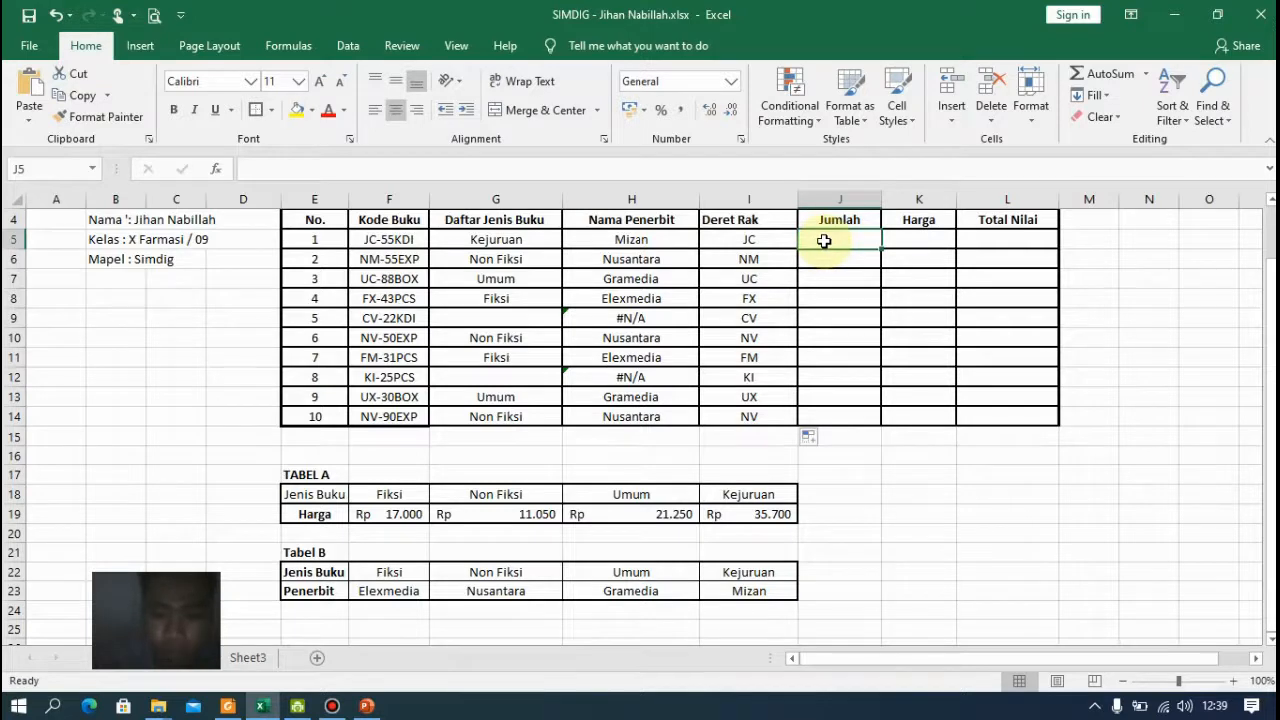
text(=mid)
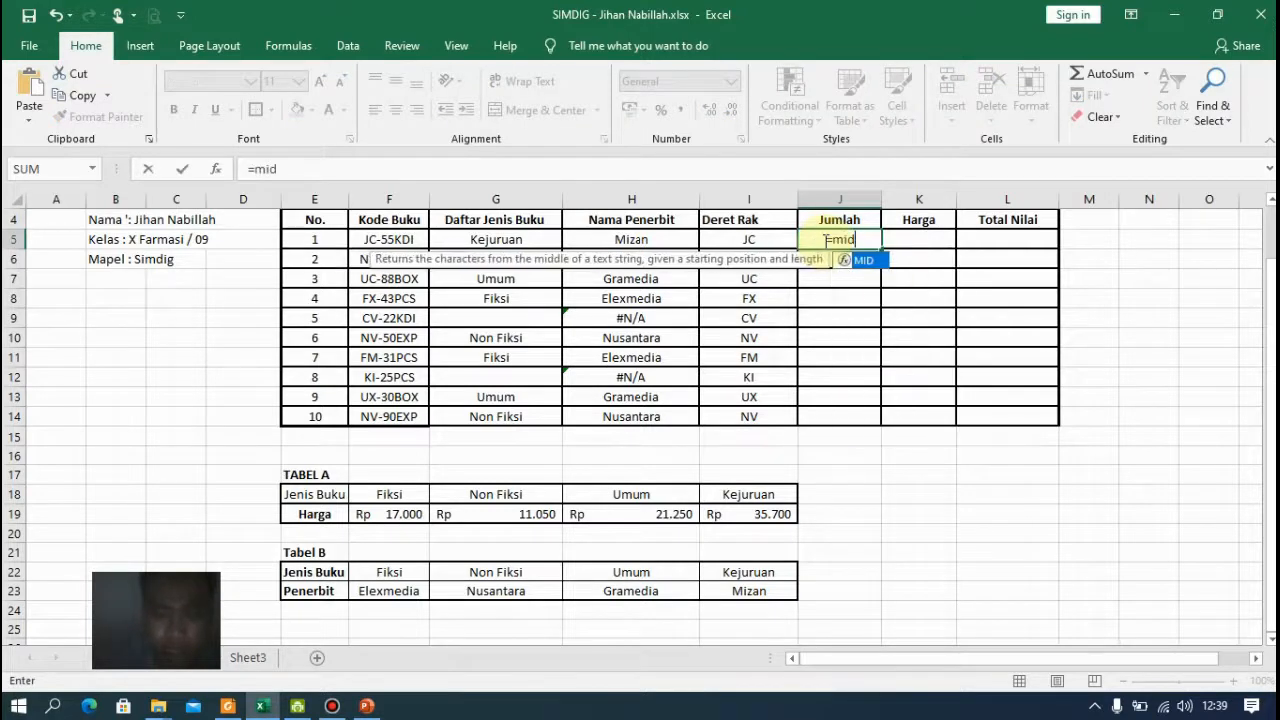
key(Tab)
key(Left)
key(Left)
key(Left)
key(Left)
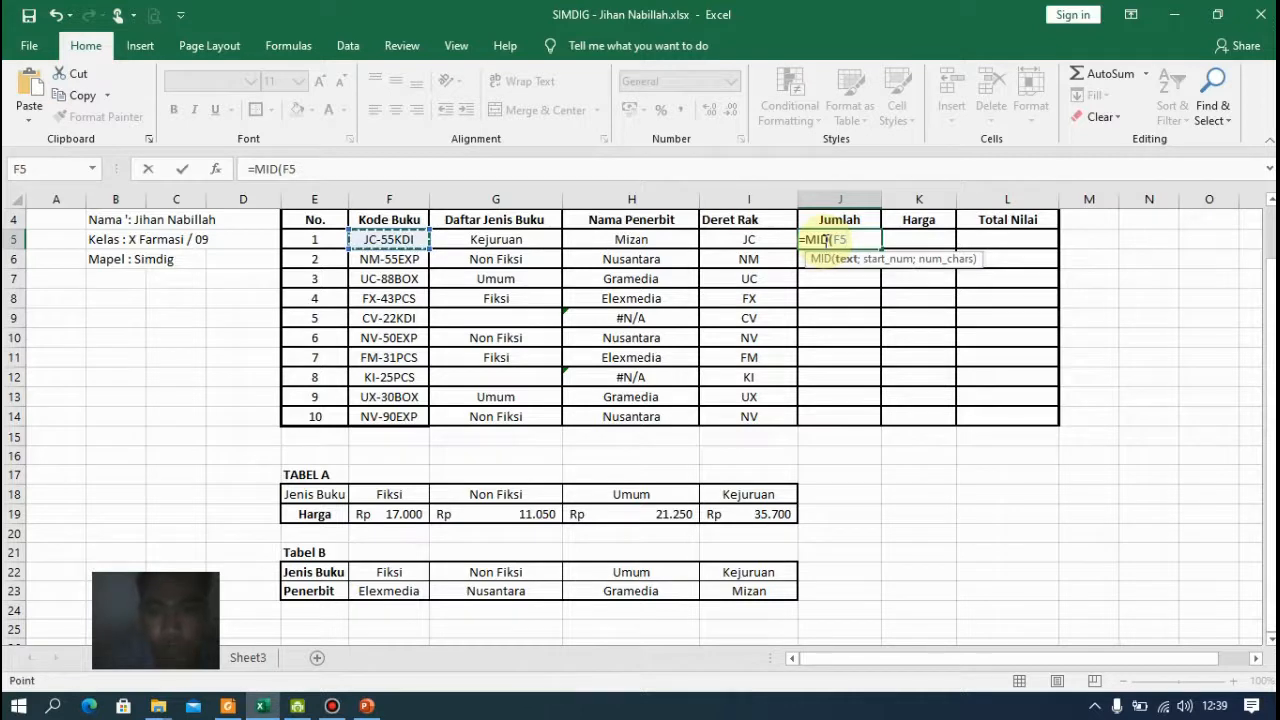
text(;)
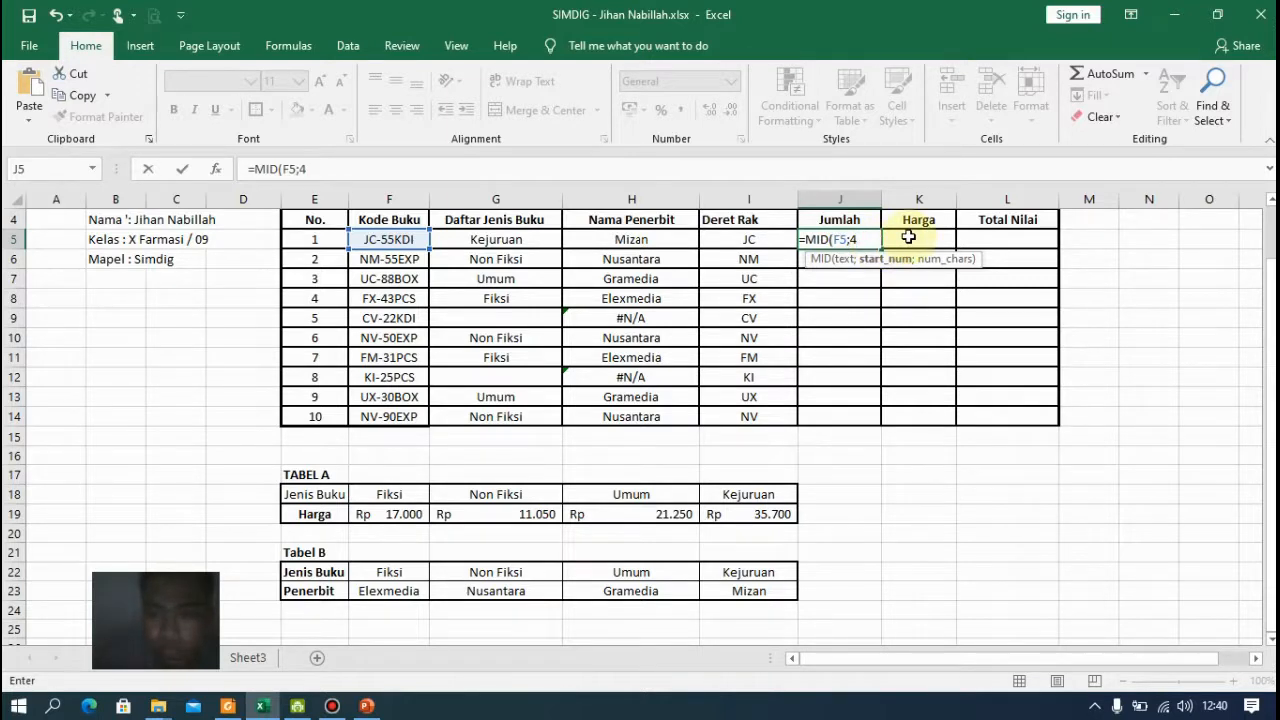
text(4;2)
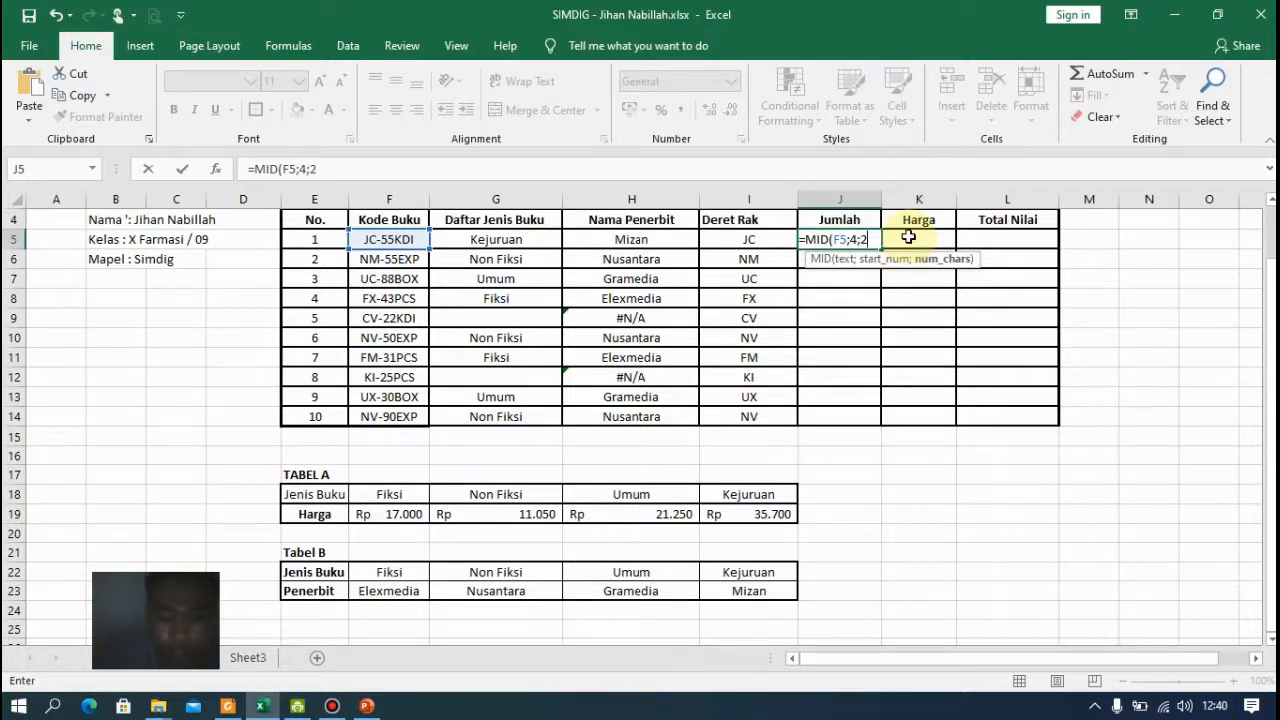
key(Return)
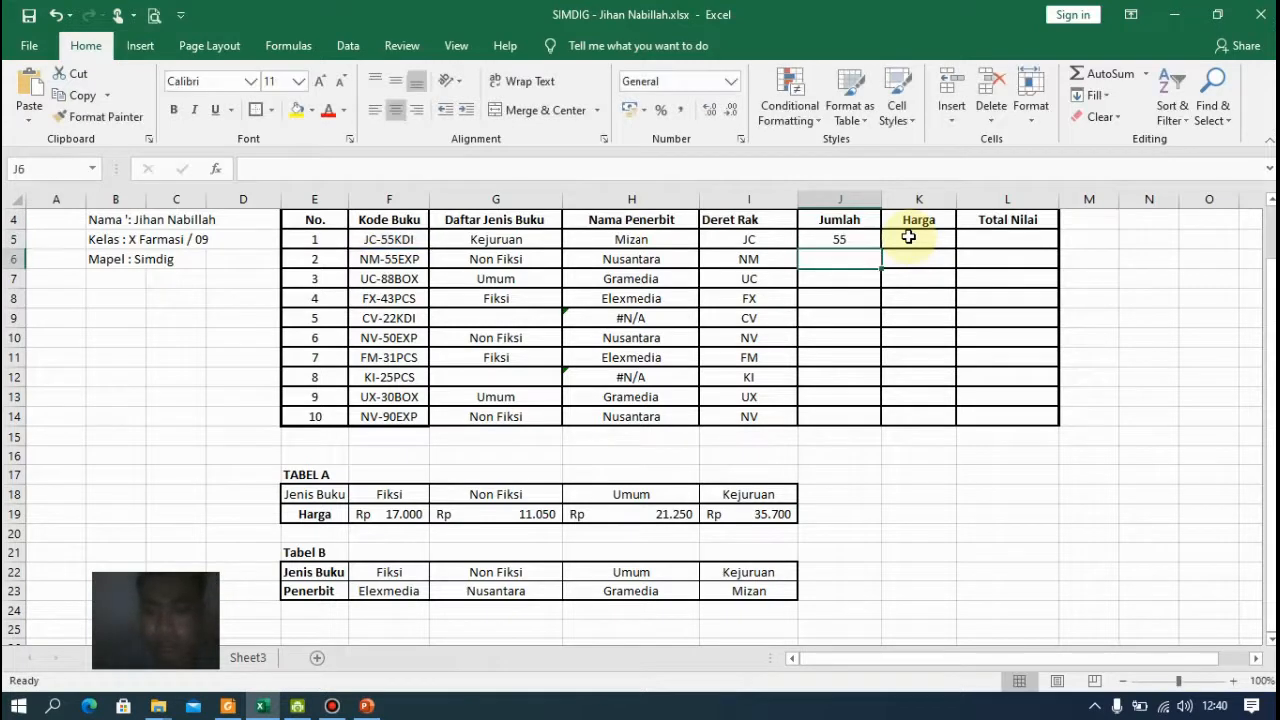
click(863, 236)
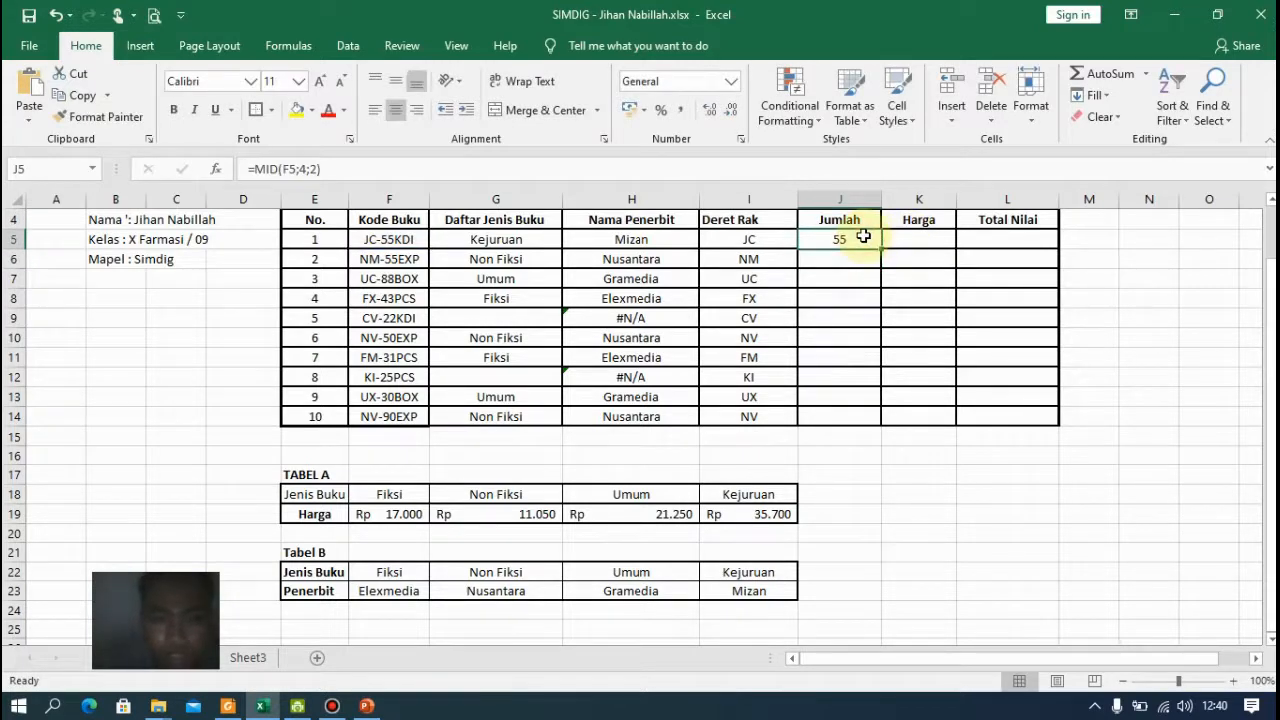
double_click(882, 248)
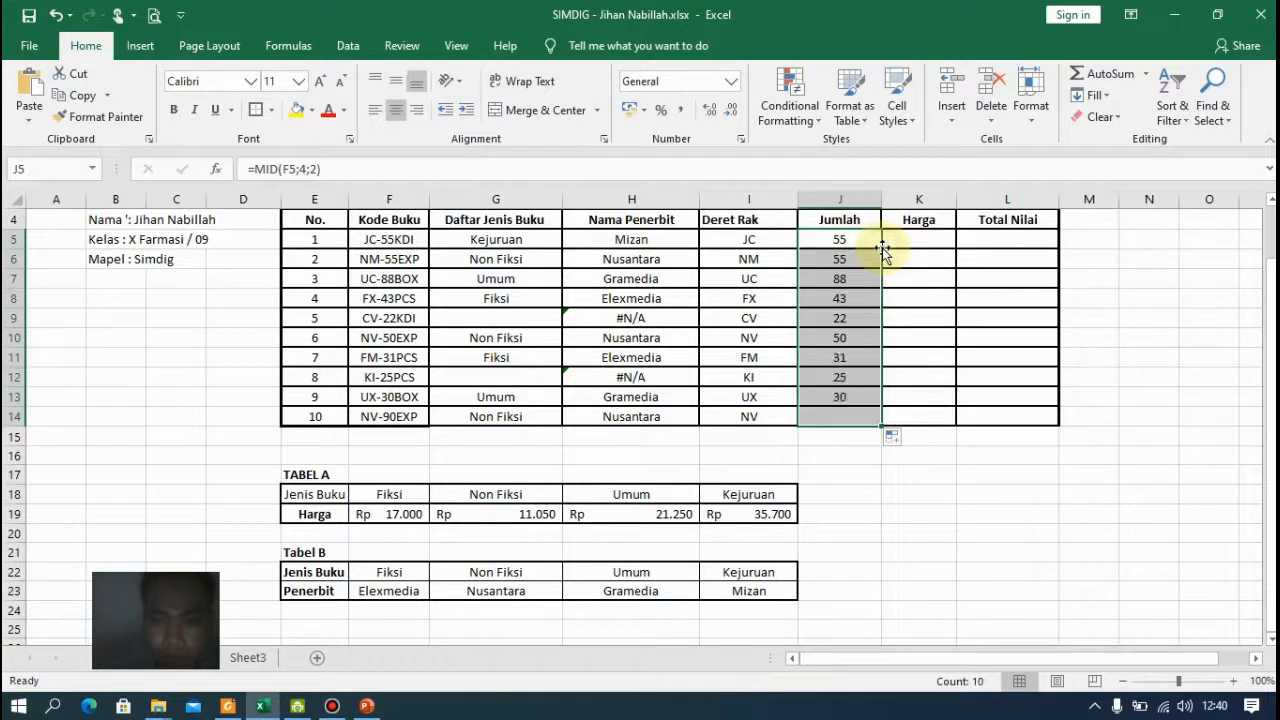
Start an HLOOKUP formula in K5 using G5 as the lookup value
click(937, 241)
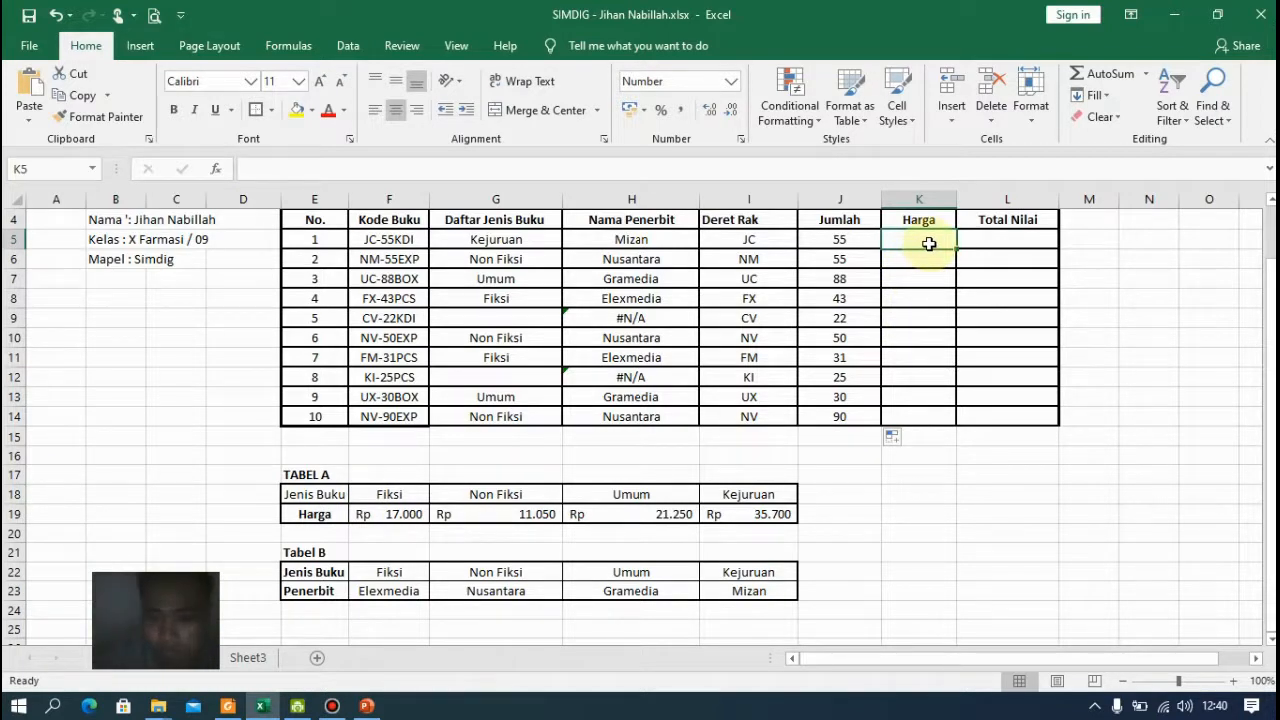
text(=)
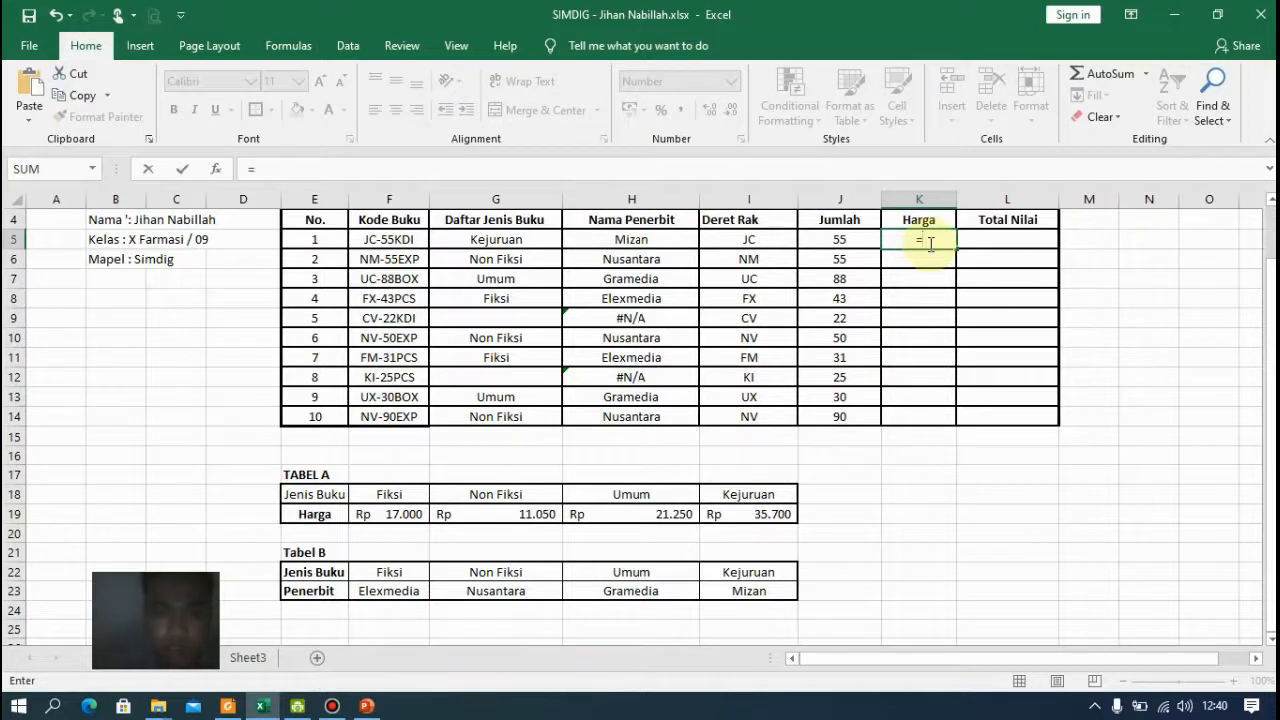
text(ha)
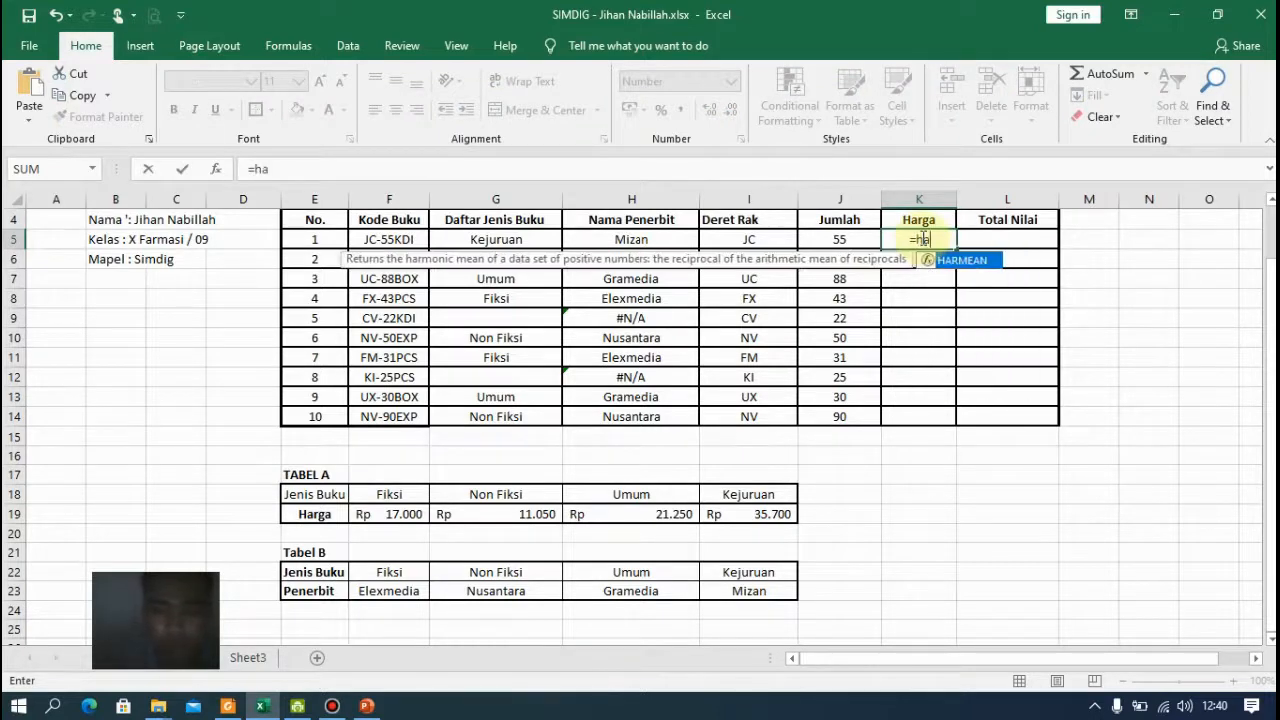
key(BackSpace)
text(l)
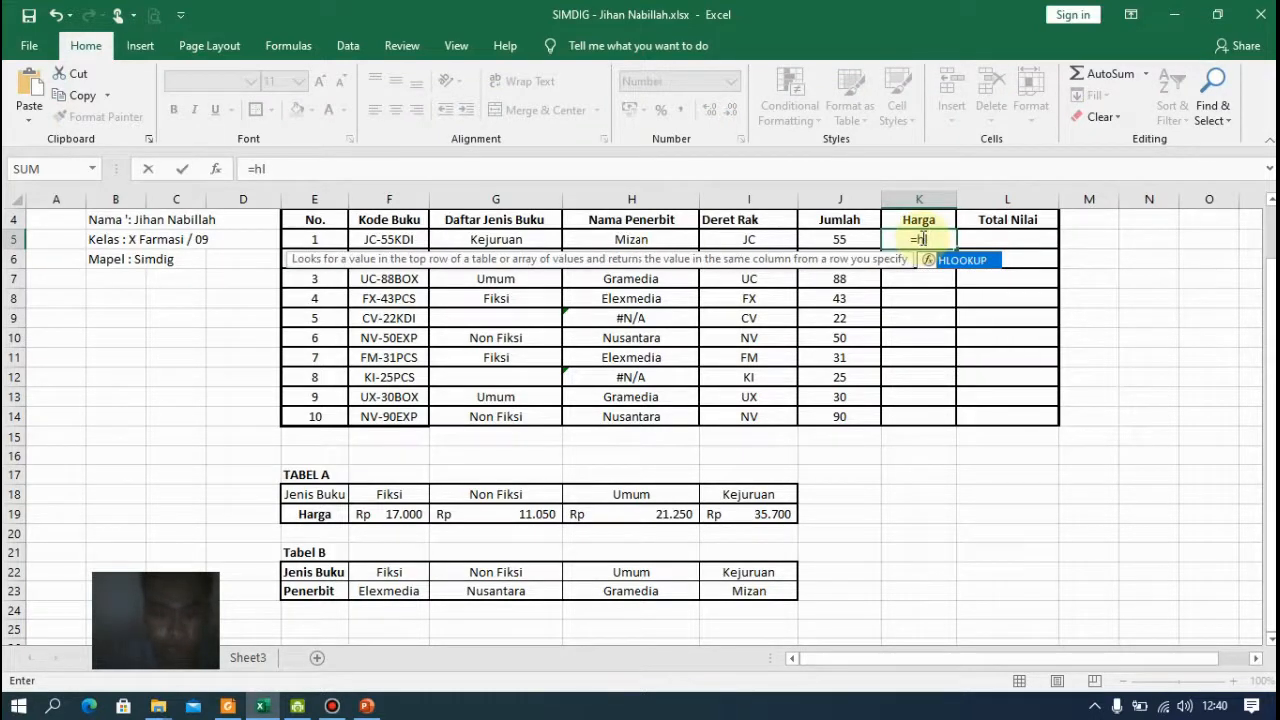
key(Tab)
key(Left)
key(Left)
key(Left)
key(Left)
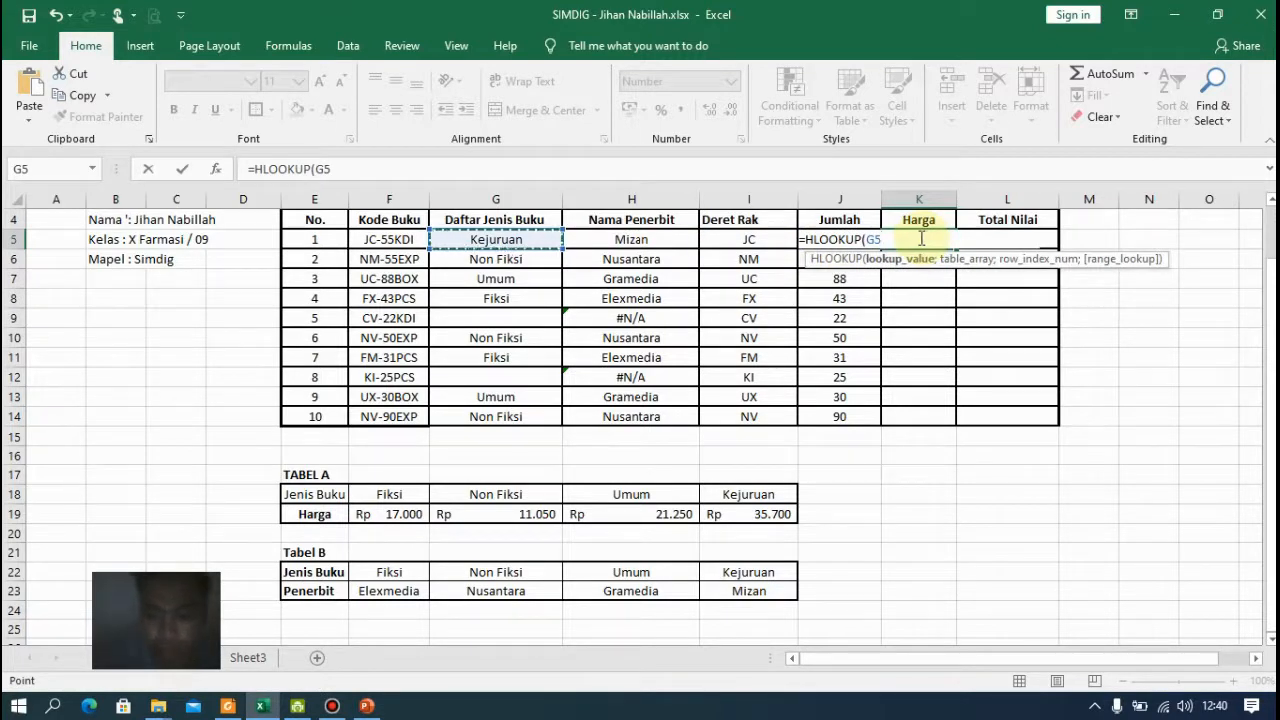
text(;)
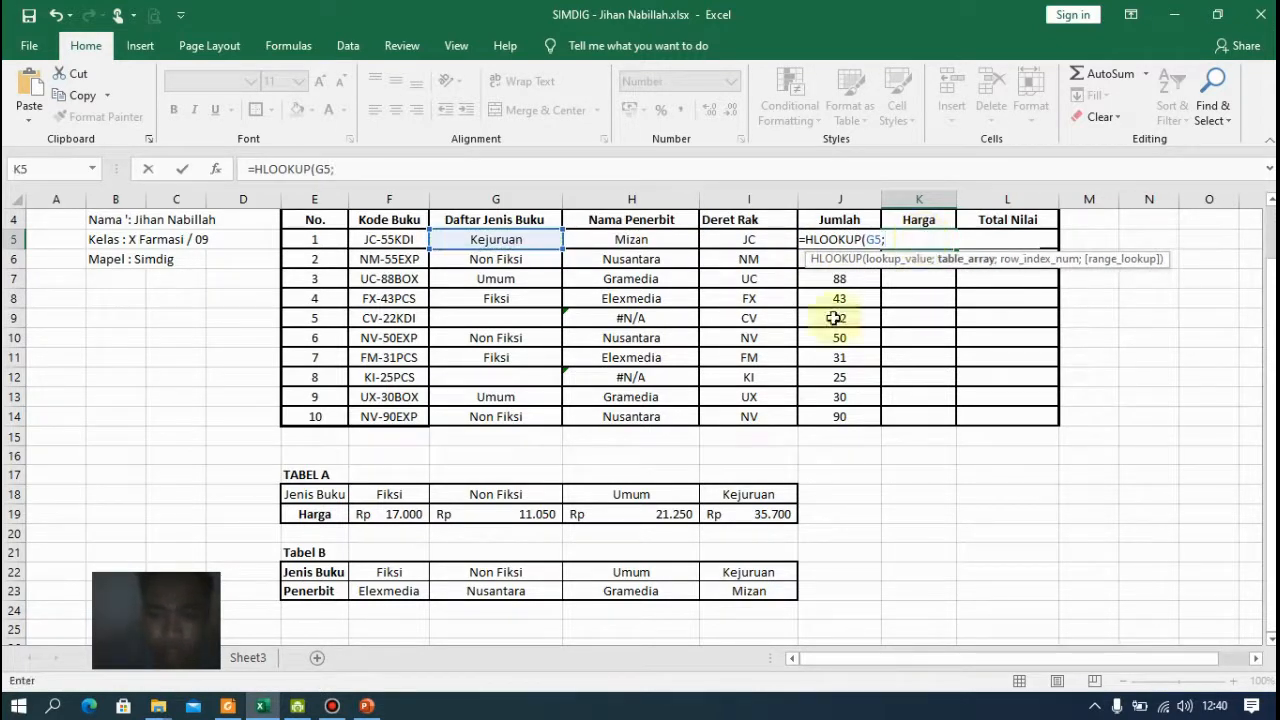
Set the HLOOKUP table to Tabel A as absolute $F$18:$I$19, row index 2 and exact match 0, and confirm it
drag(383, 494, 709, 517)
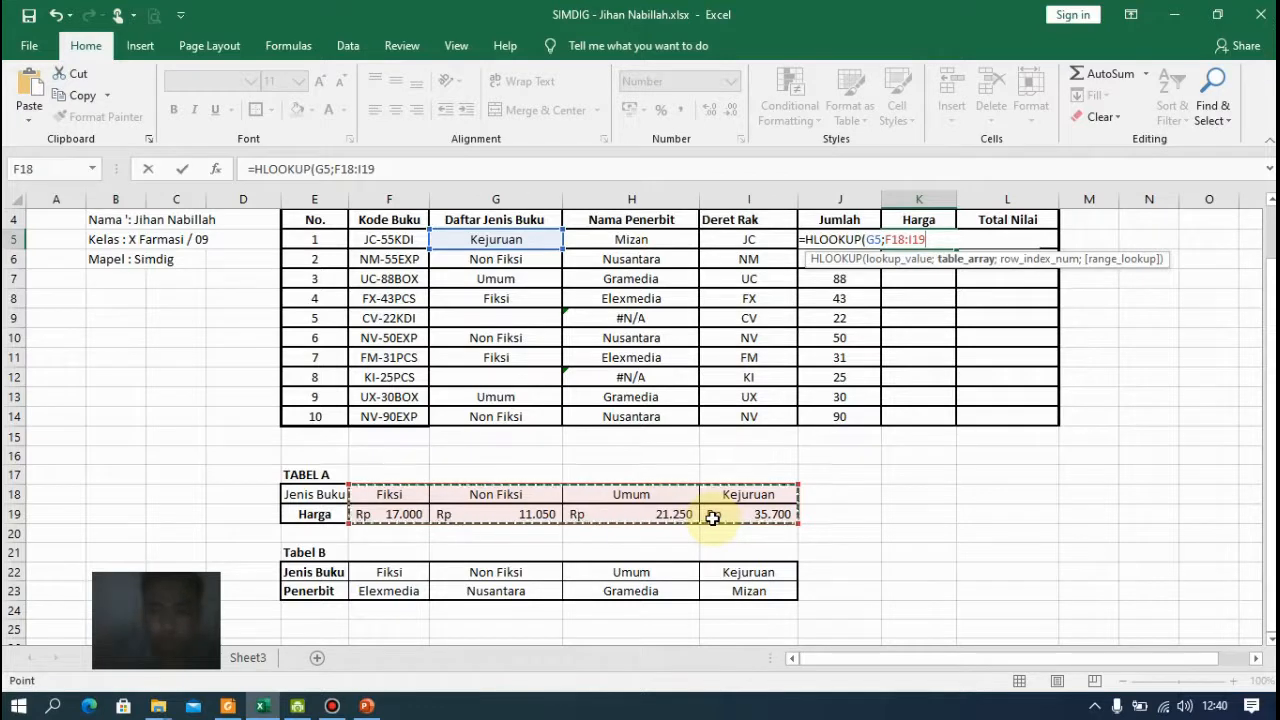
text(;2)
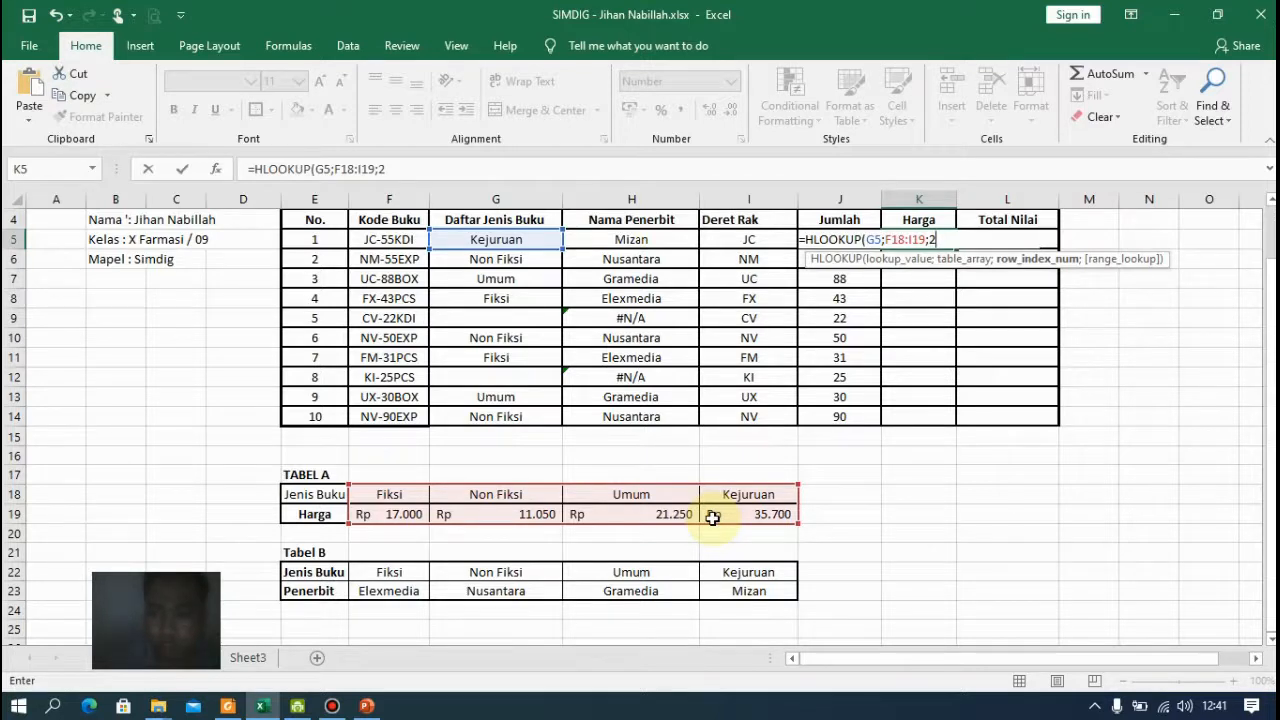
text(;)
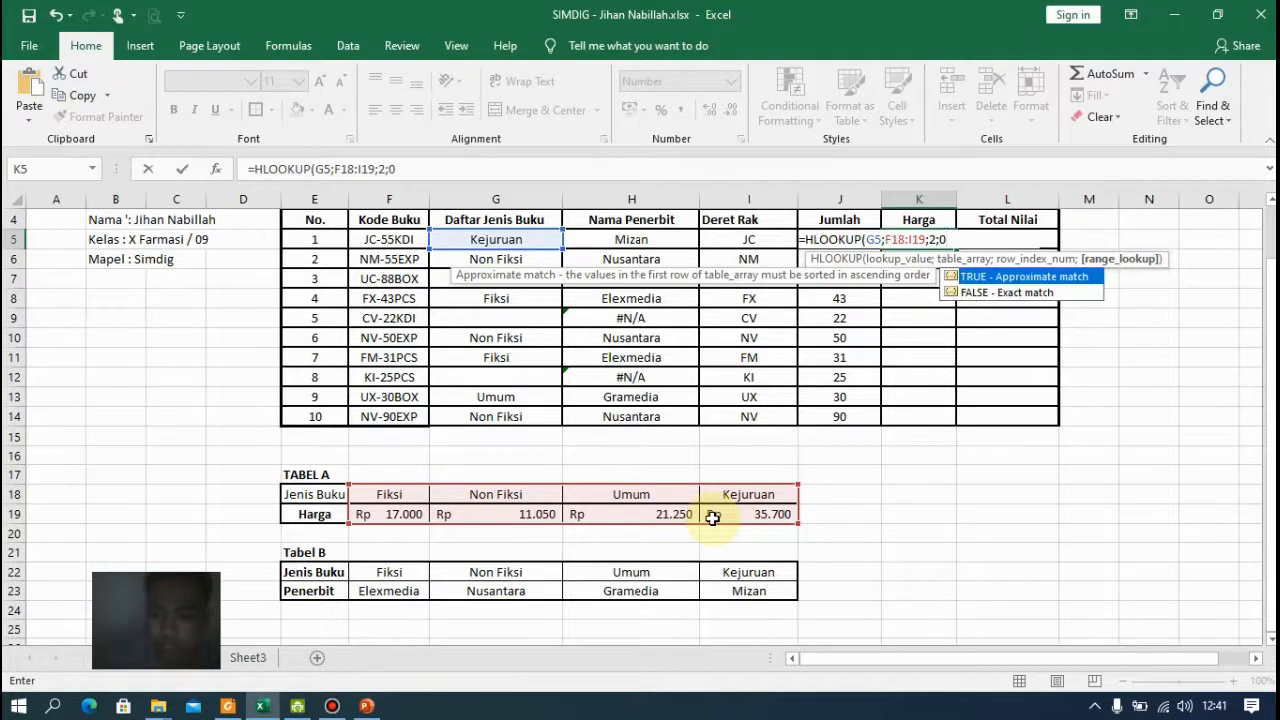
text(0))
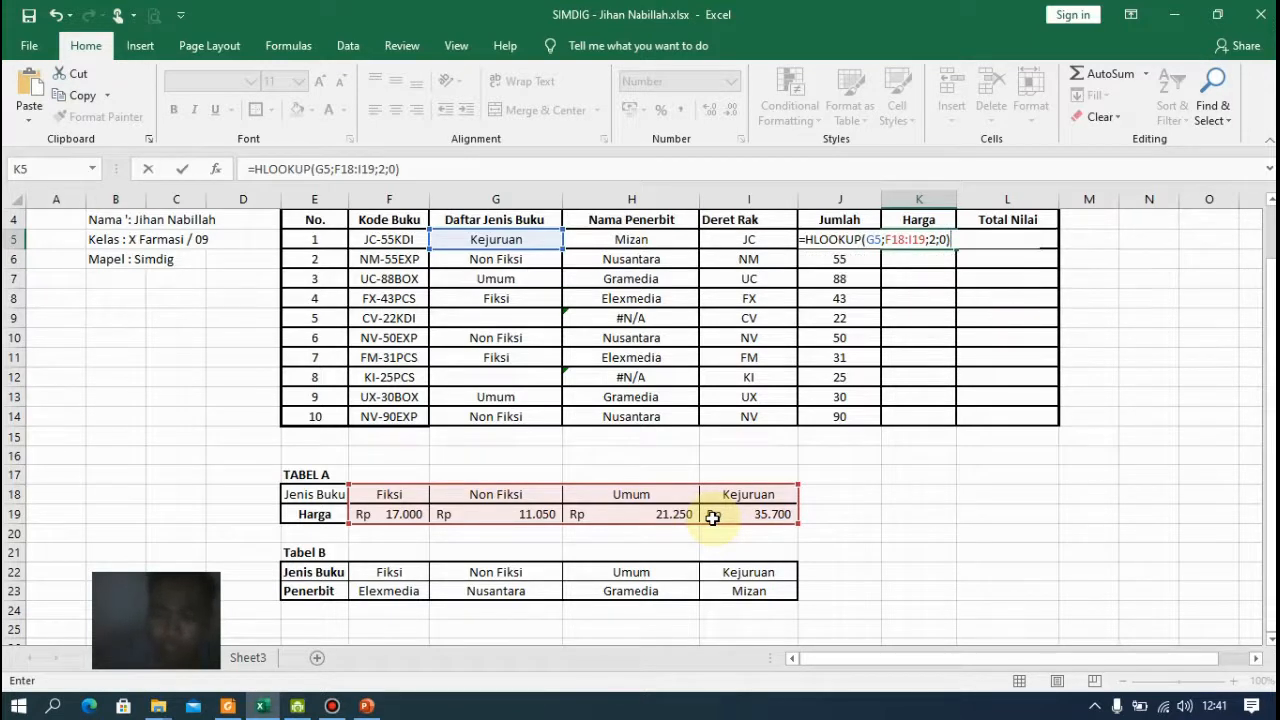
click(906, 241)
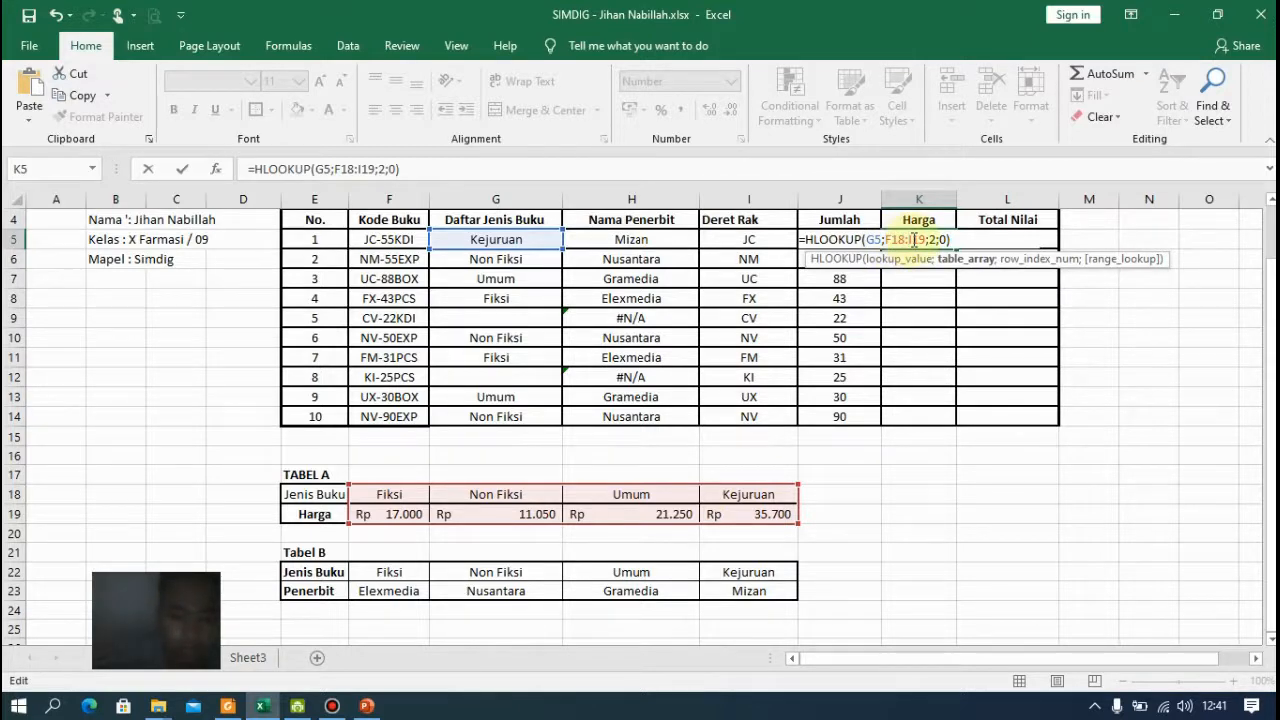
key(F4)
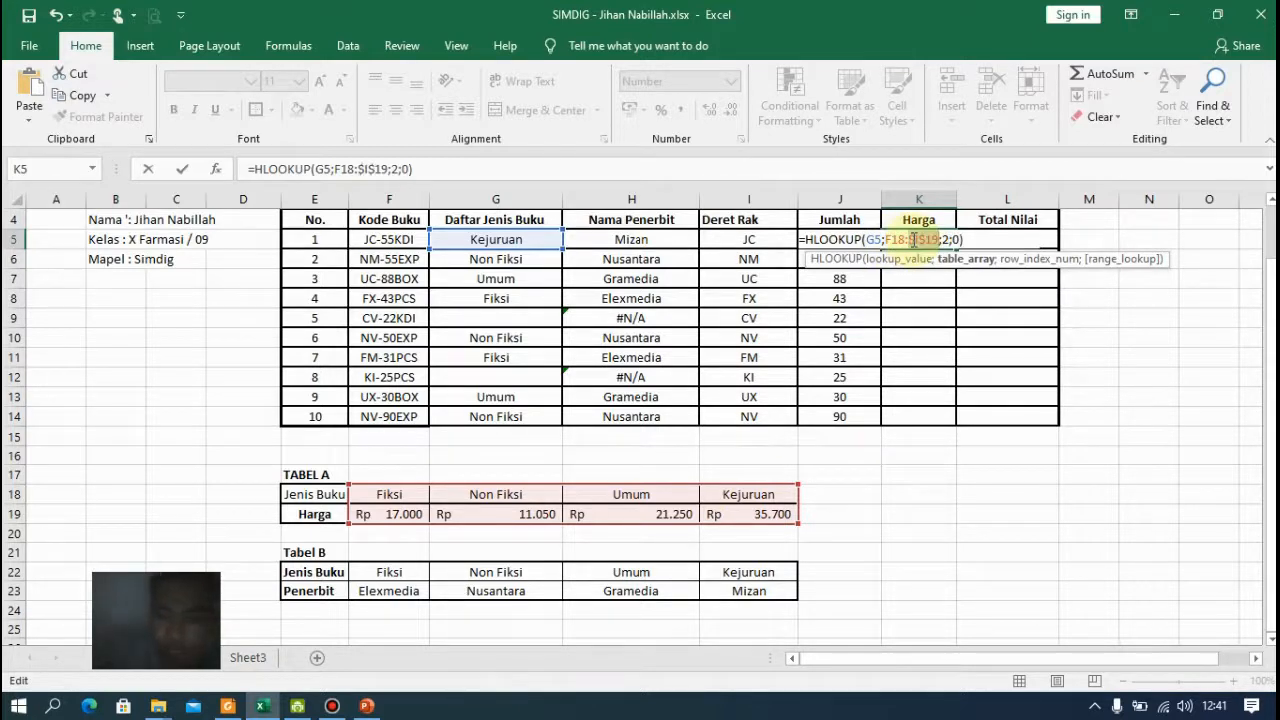
key(F4)
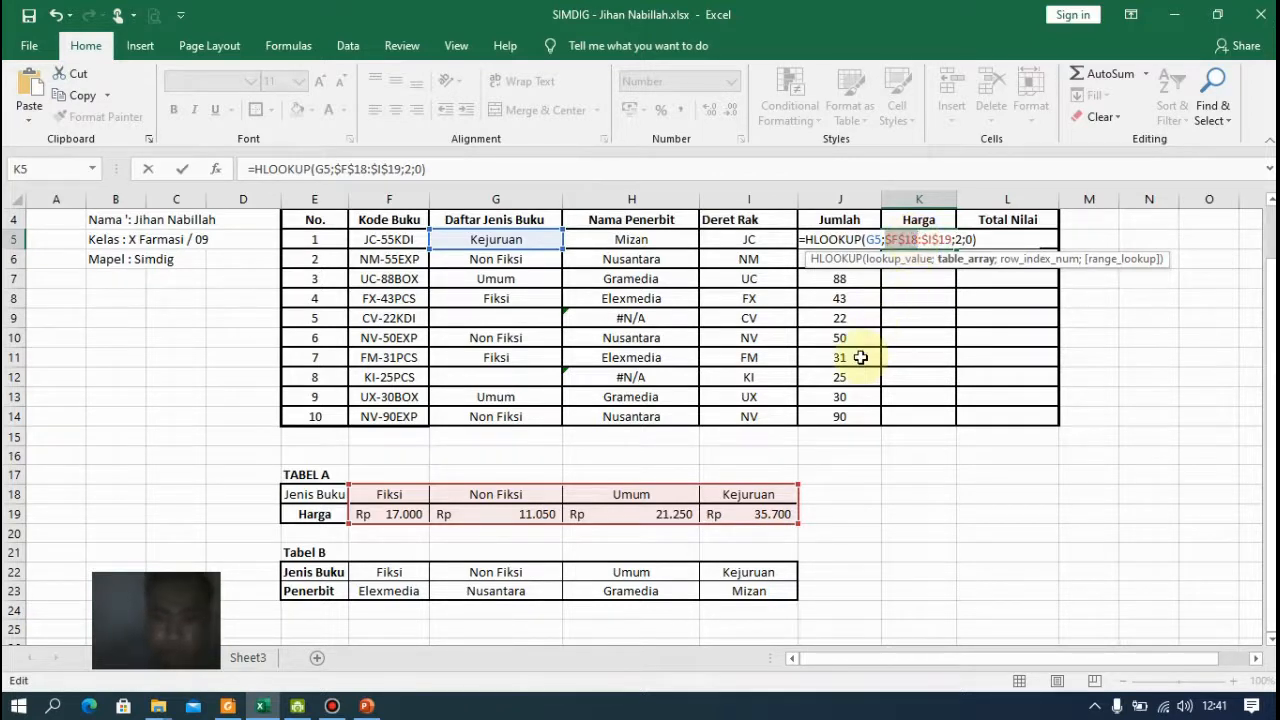
key(Return)
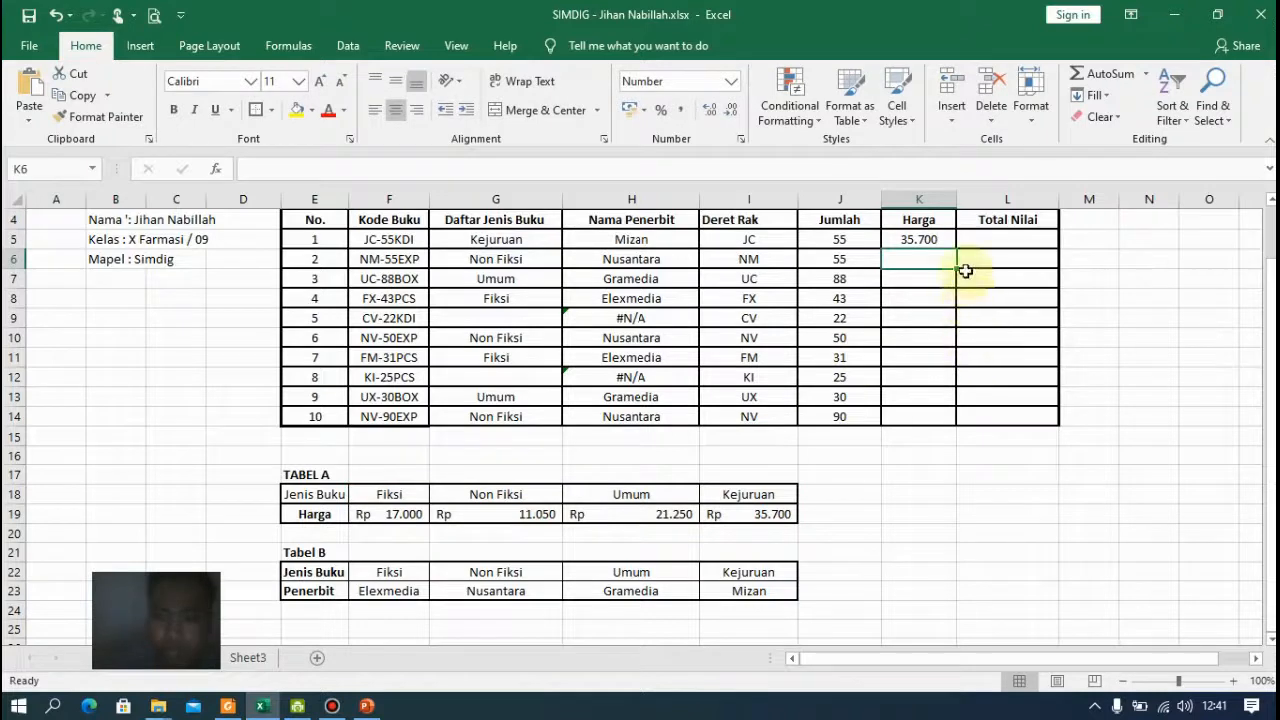
Fill the HLOOKUP formula in K5 down the Harga column to K14
click(940, 241)
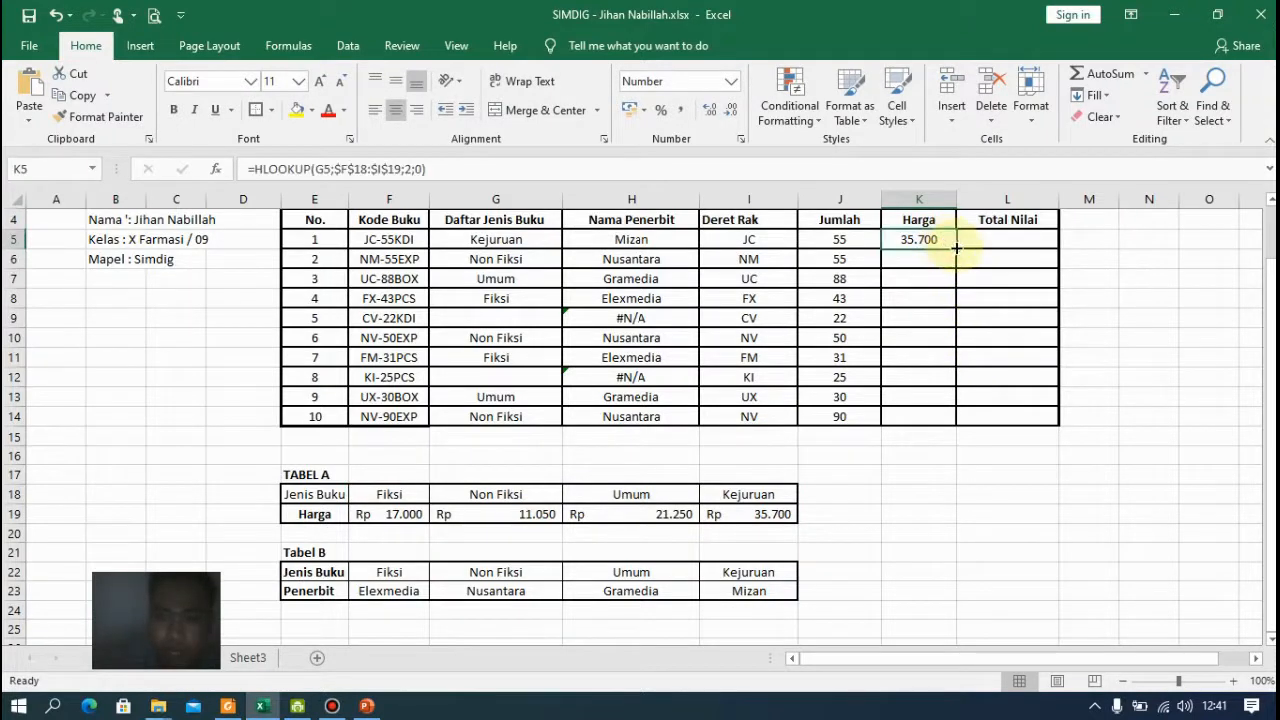
double_click(956, 248)
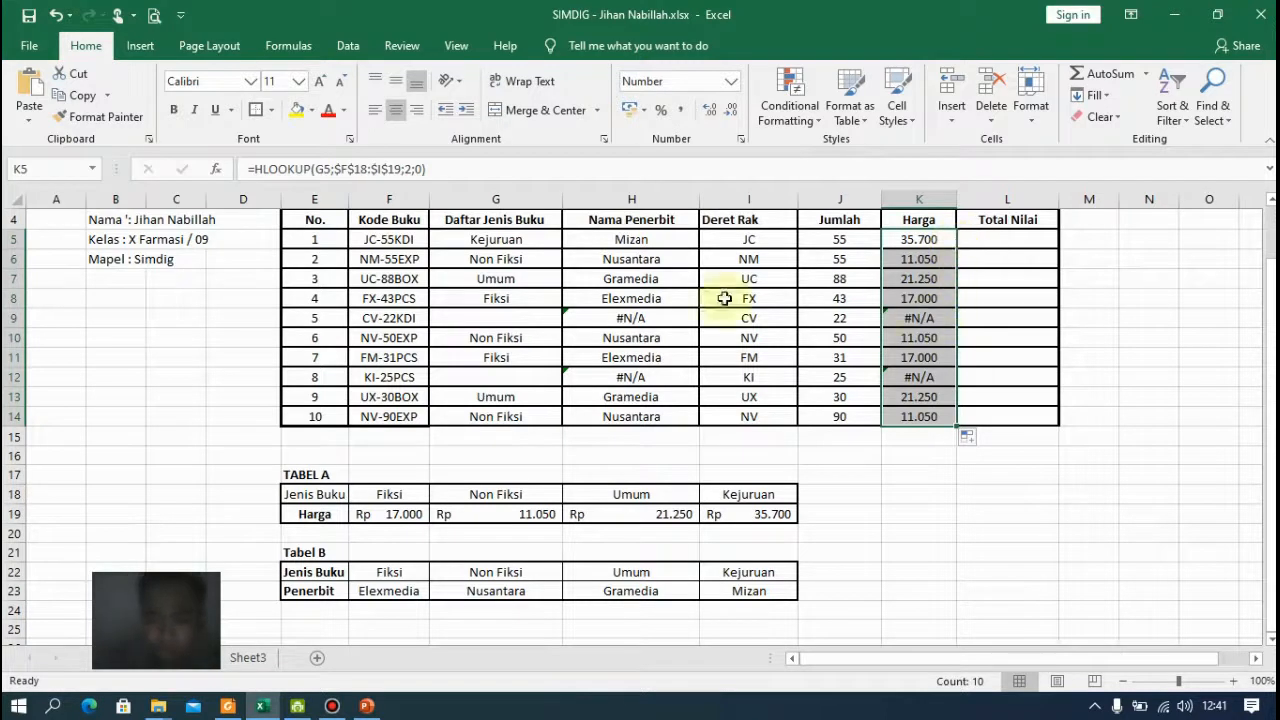
click(488, 318)
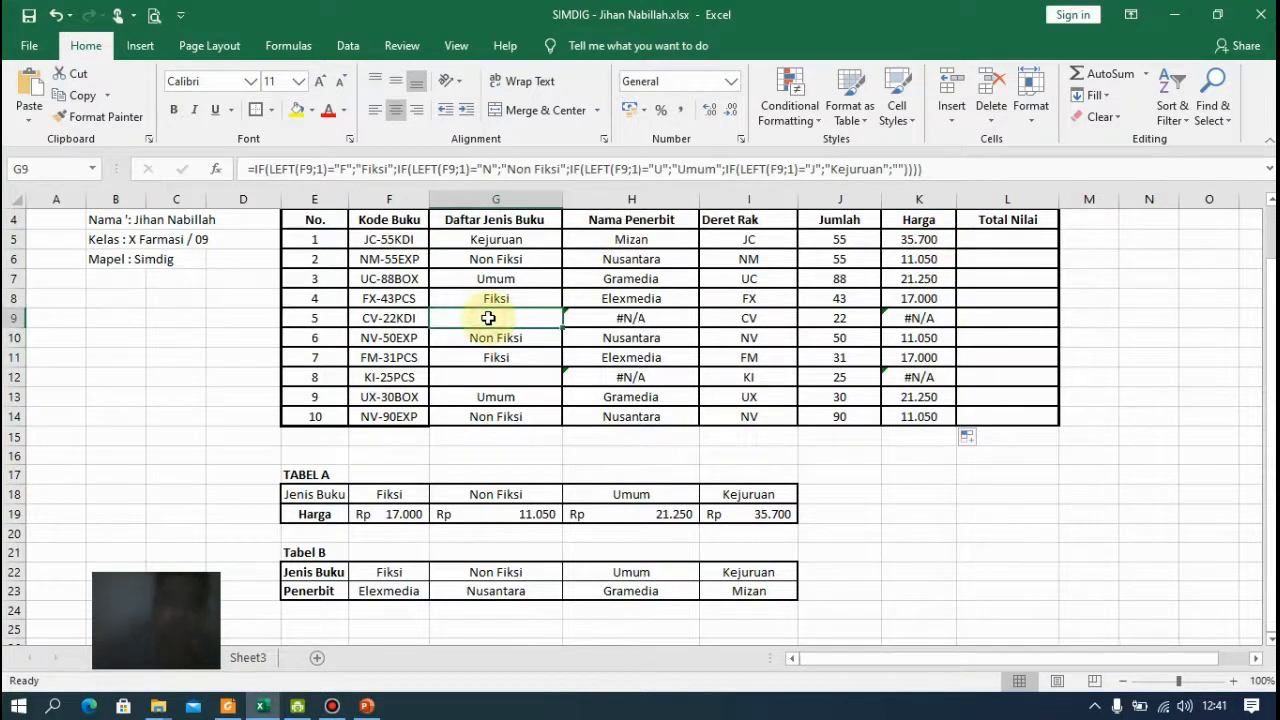
Enter =J5*K5 in L5 and fill it down the Total Nilai column to L14
click(1028, 243)
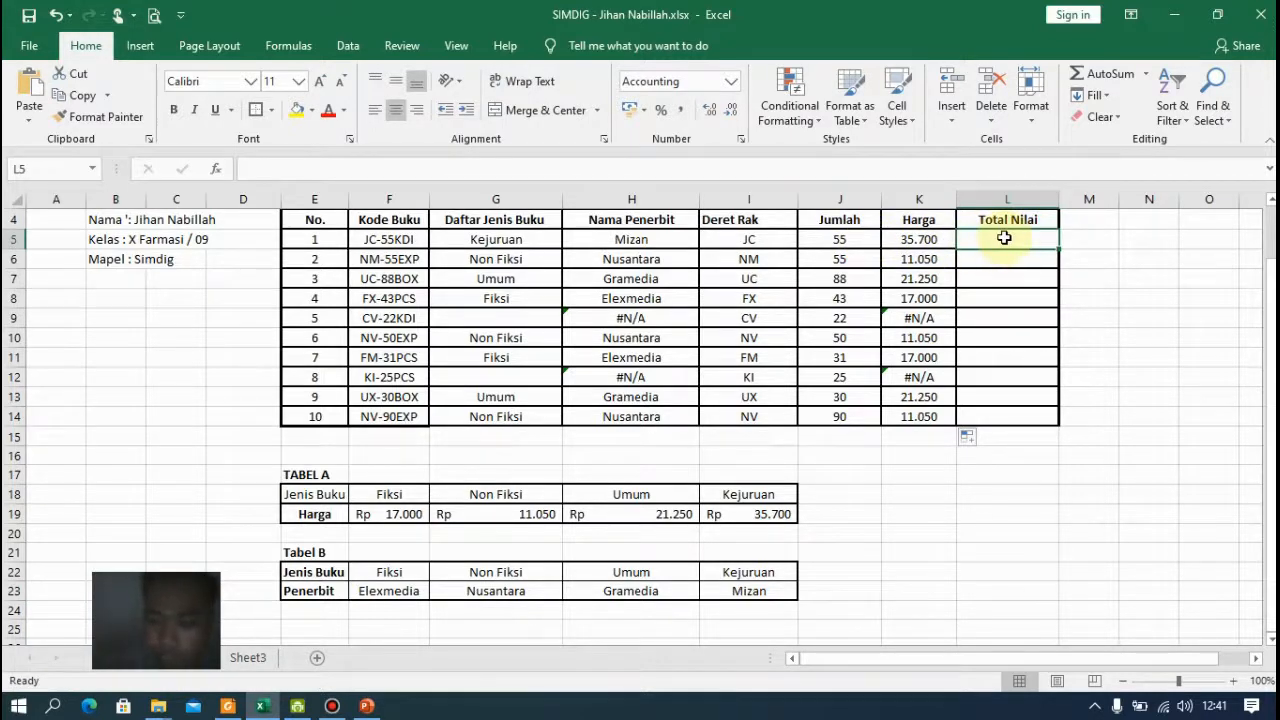
text(=)
key(Left)
key(Left)
key(Left)
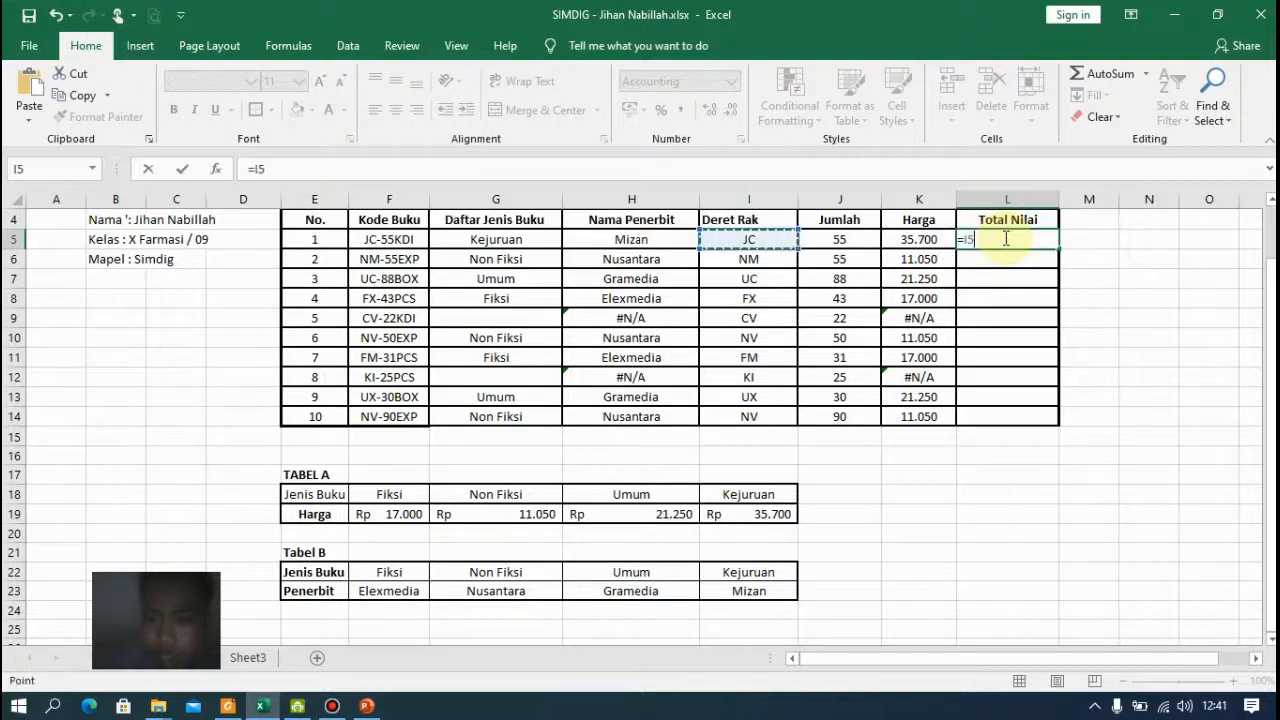
key(Right)
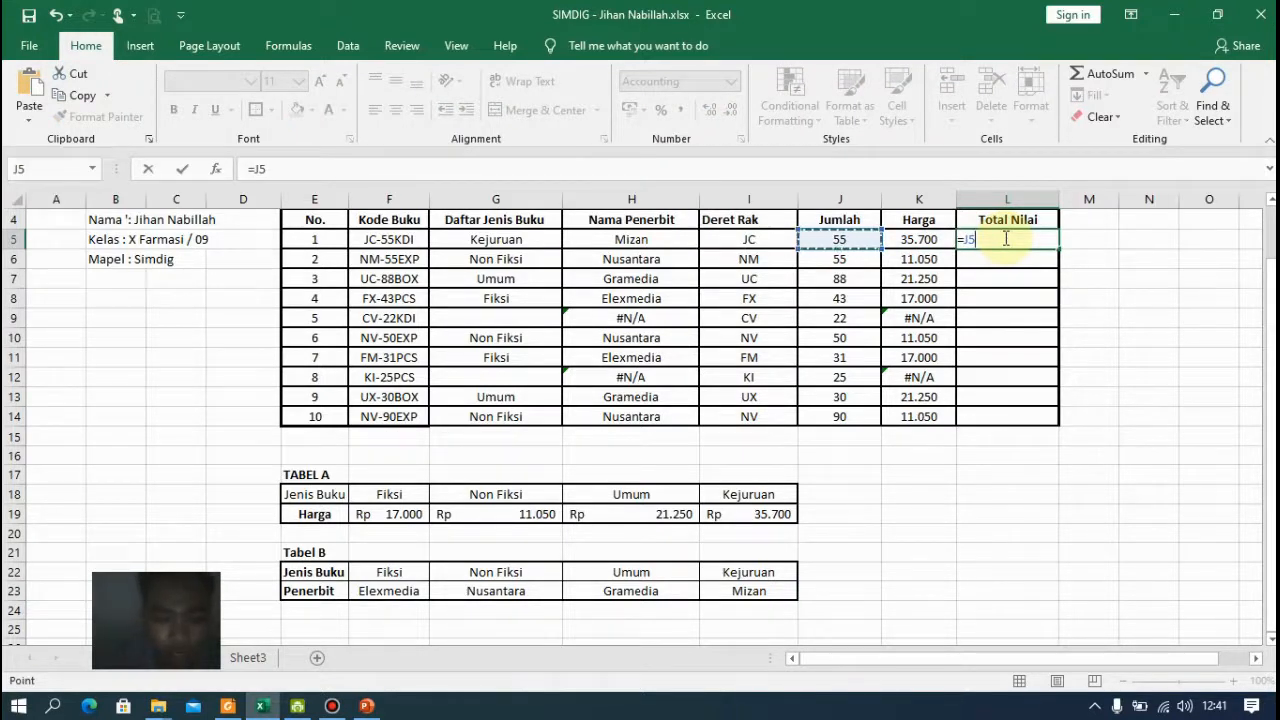
text(*)
key(Left)
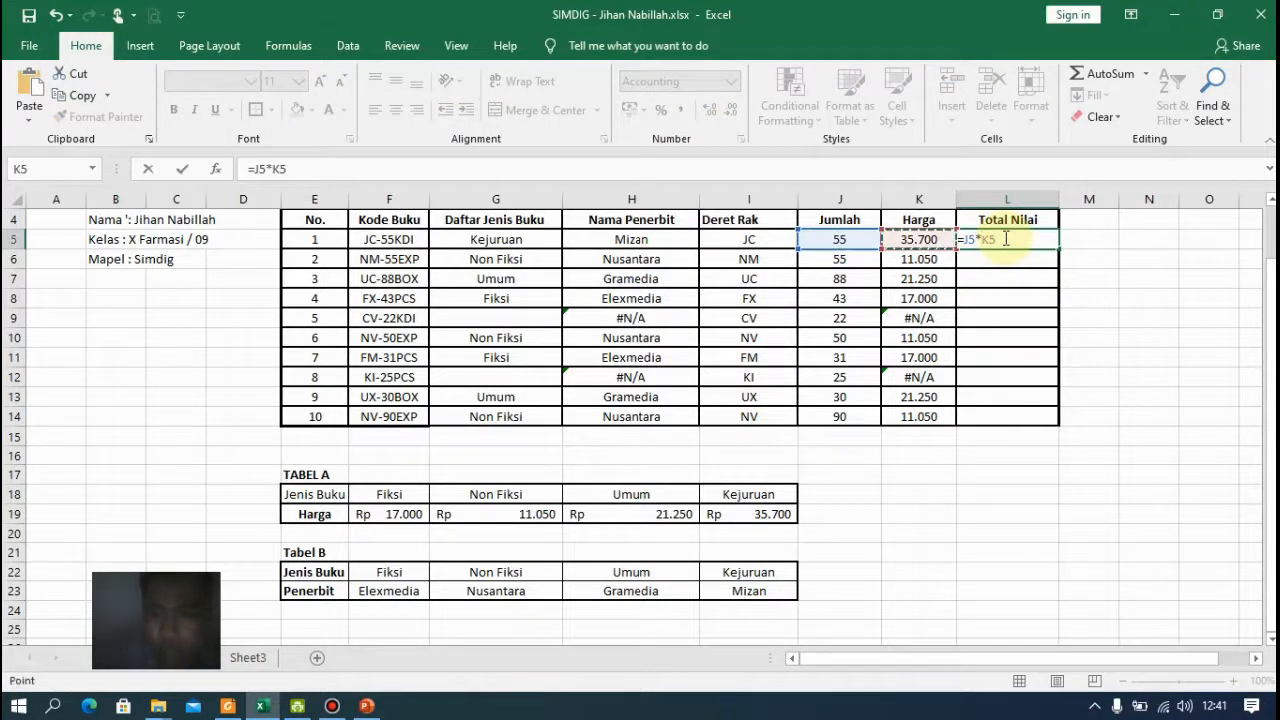
key(Return)
click(1003, 237)
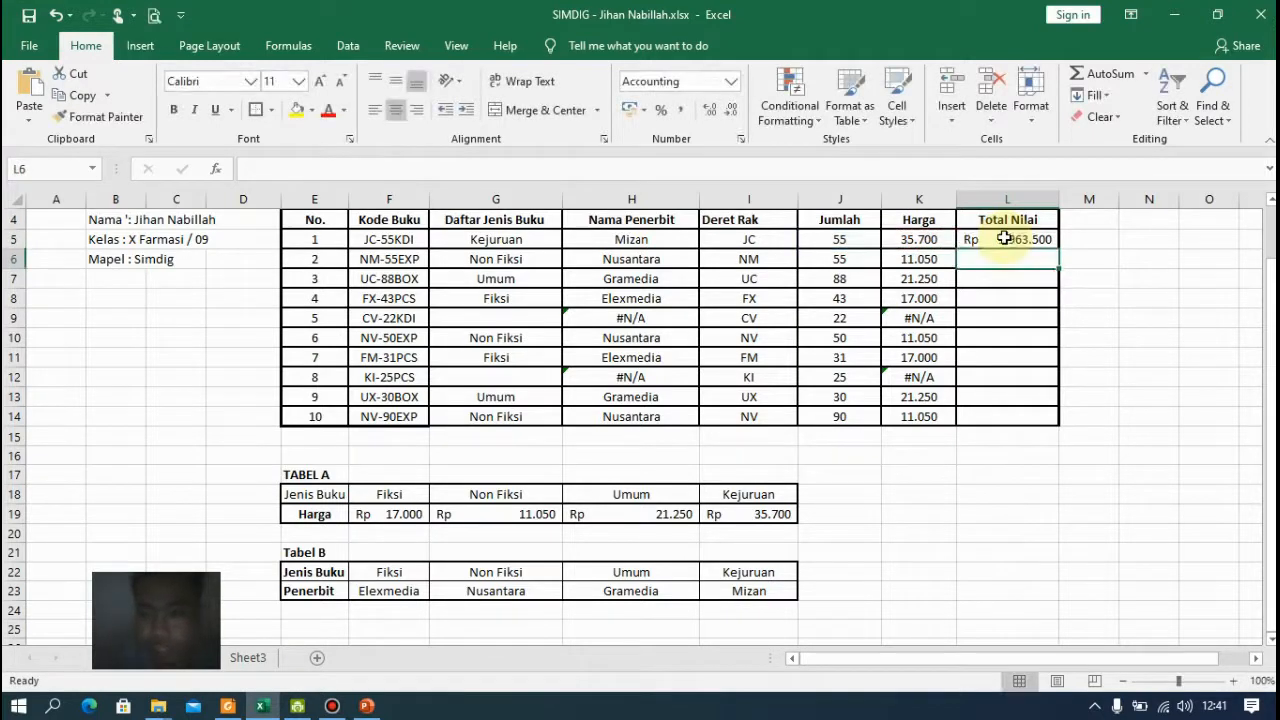
drag(1055, 247, 1053, 418)
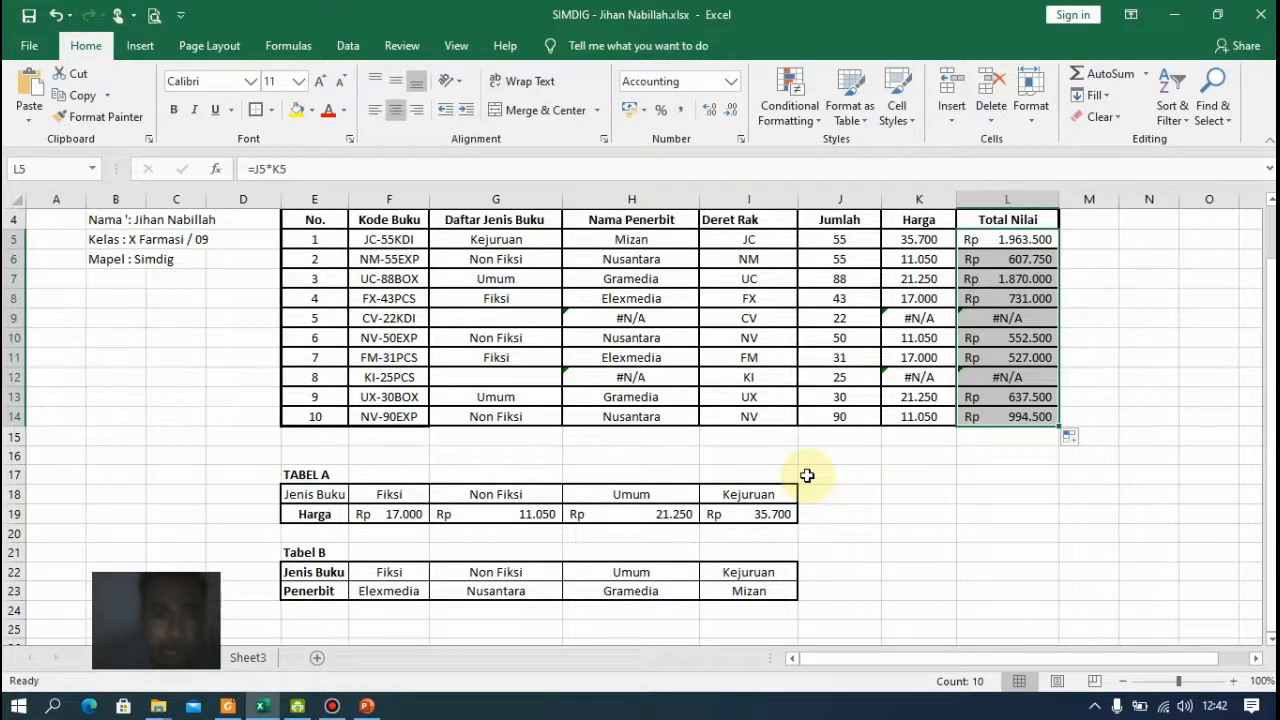
Review the top of the table and the Daftar Jenis Buku formula in G5
scroll(837, 423, up, 1)
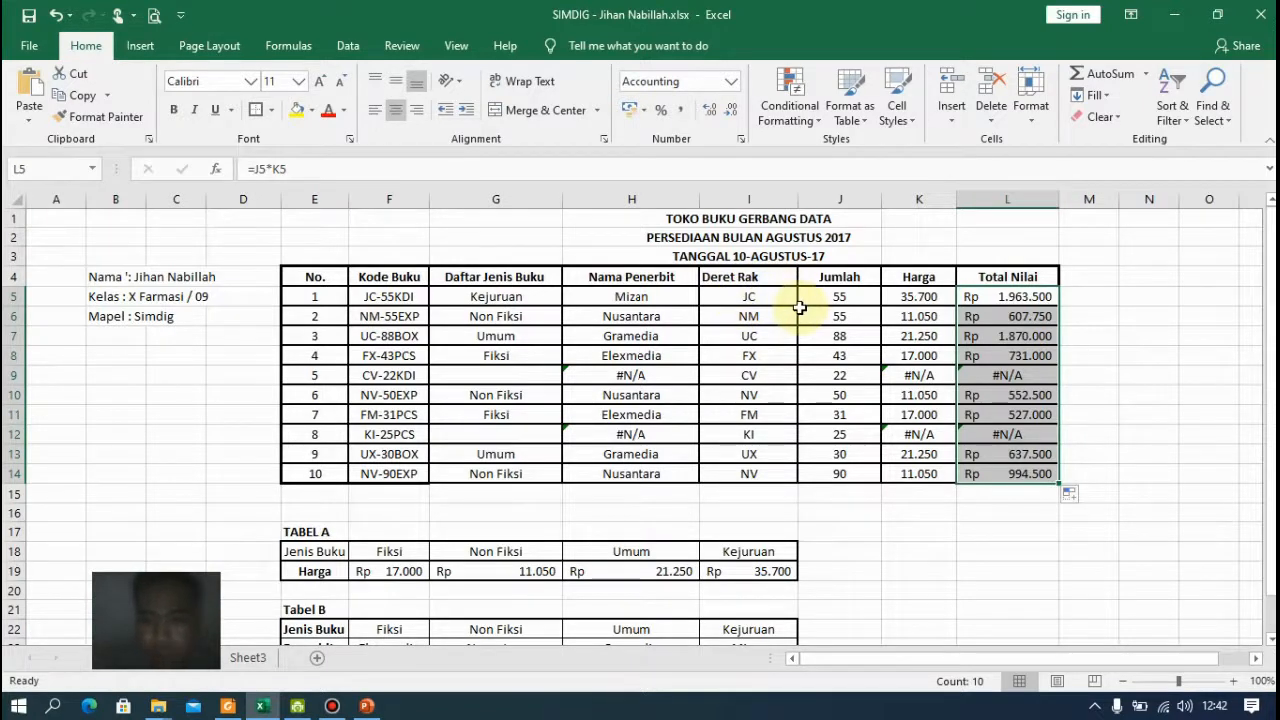
click(511, 297)
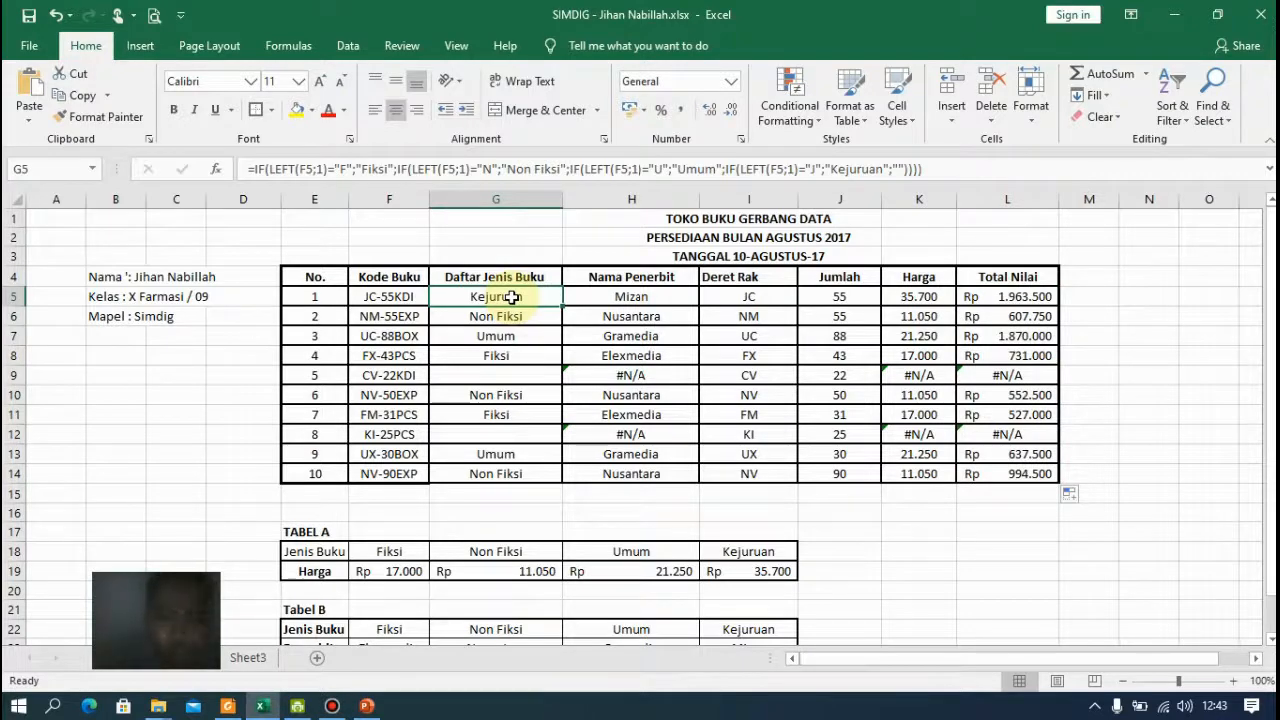
scroll(624, 500, down, 1)
scroll(624, 500, up, 1)
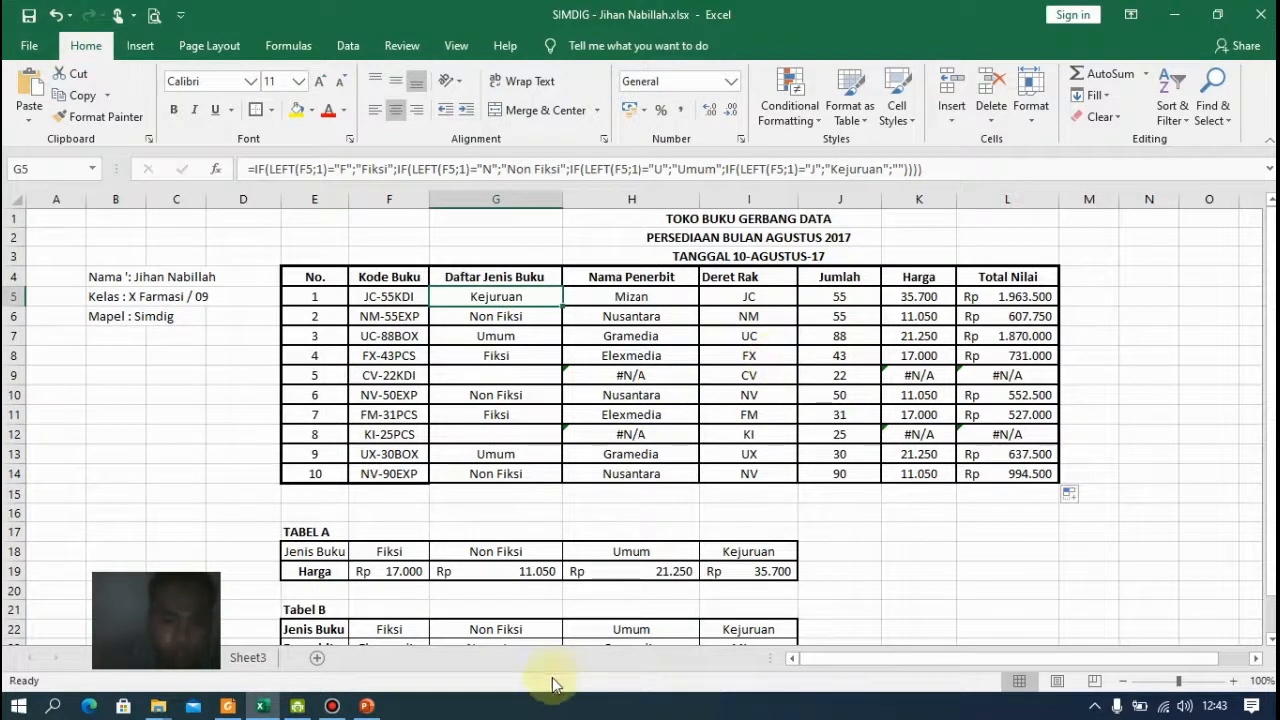
click(336, 707)
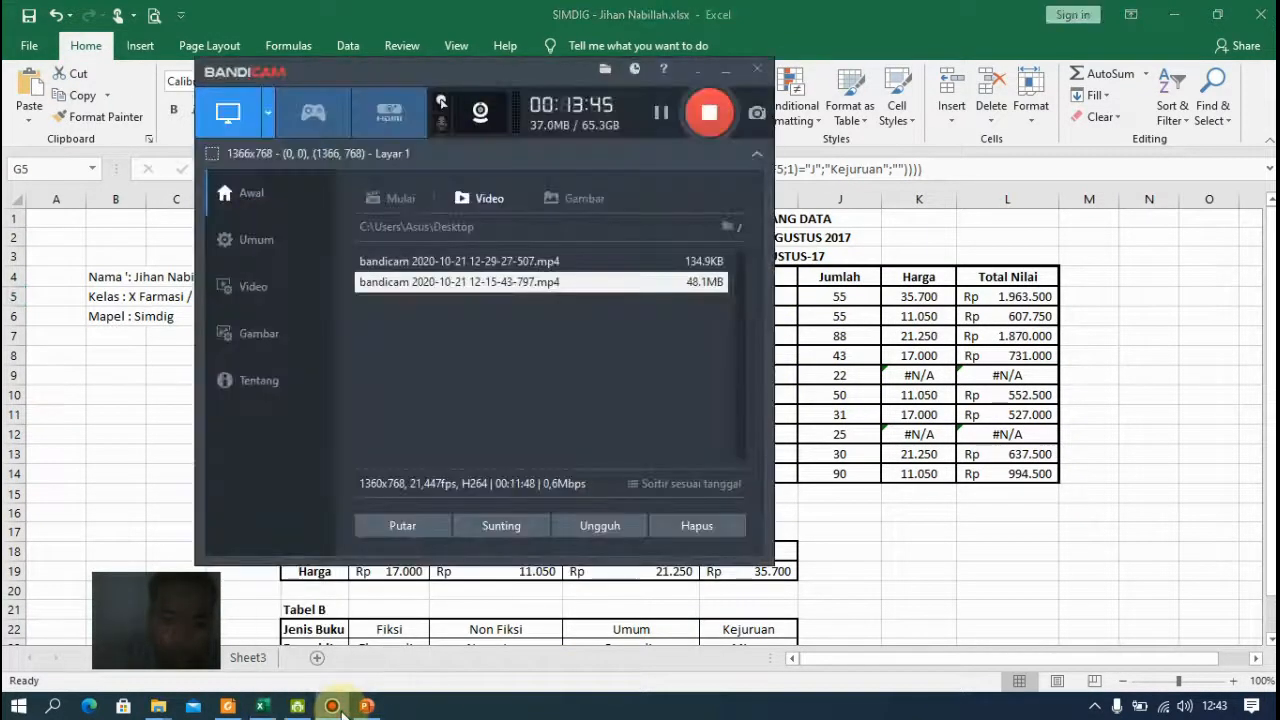
click(336, 707)
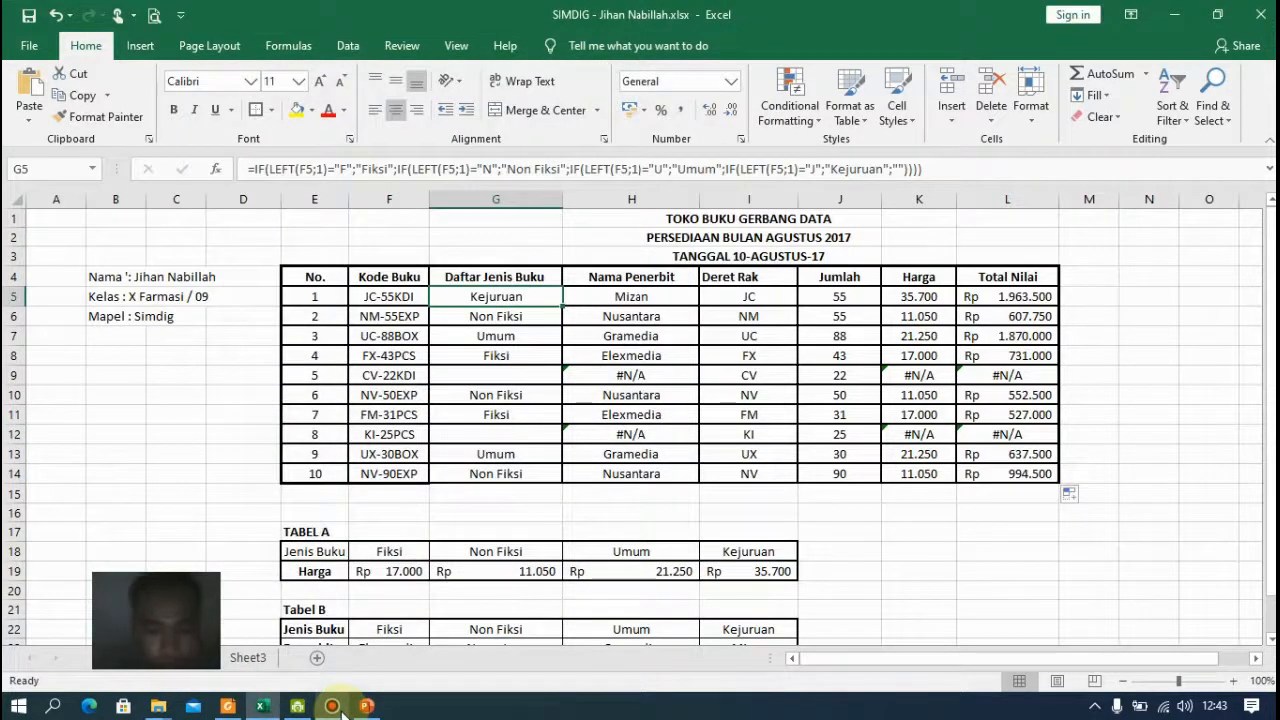